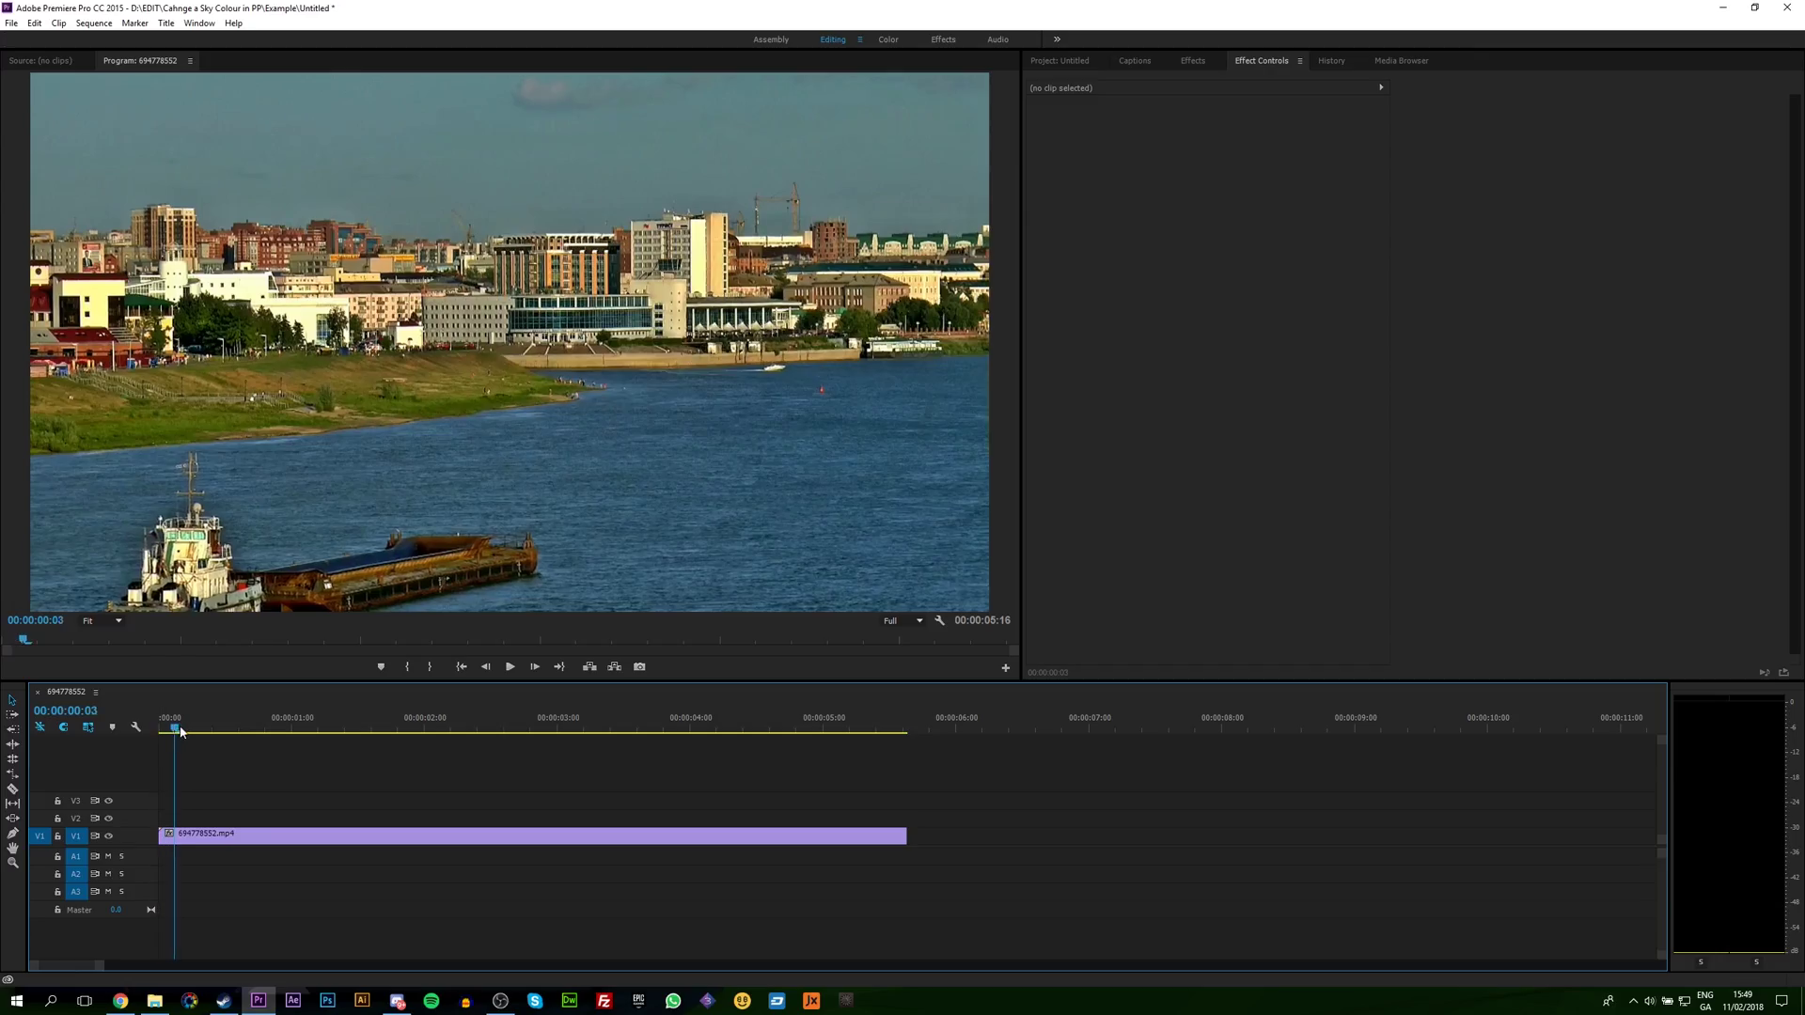
Scrub through the river footage, then park the playhead a few frames from the sequence start.
drag(180, 732, 578, 724)
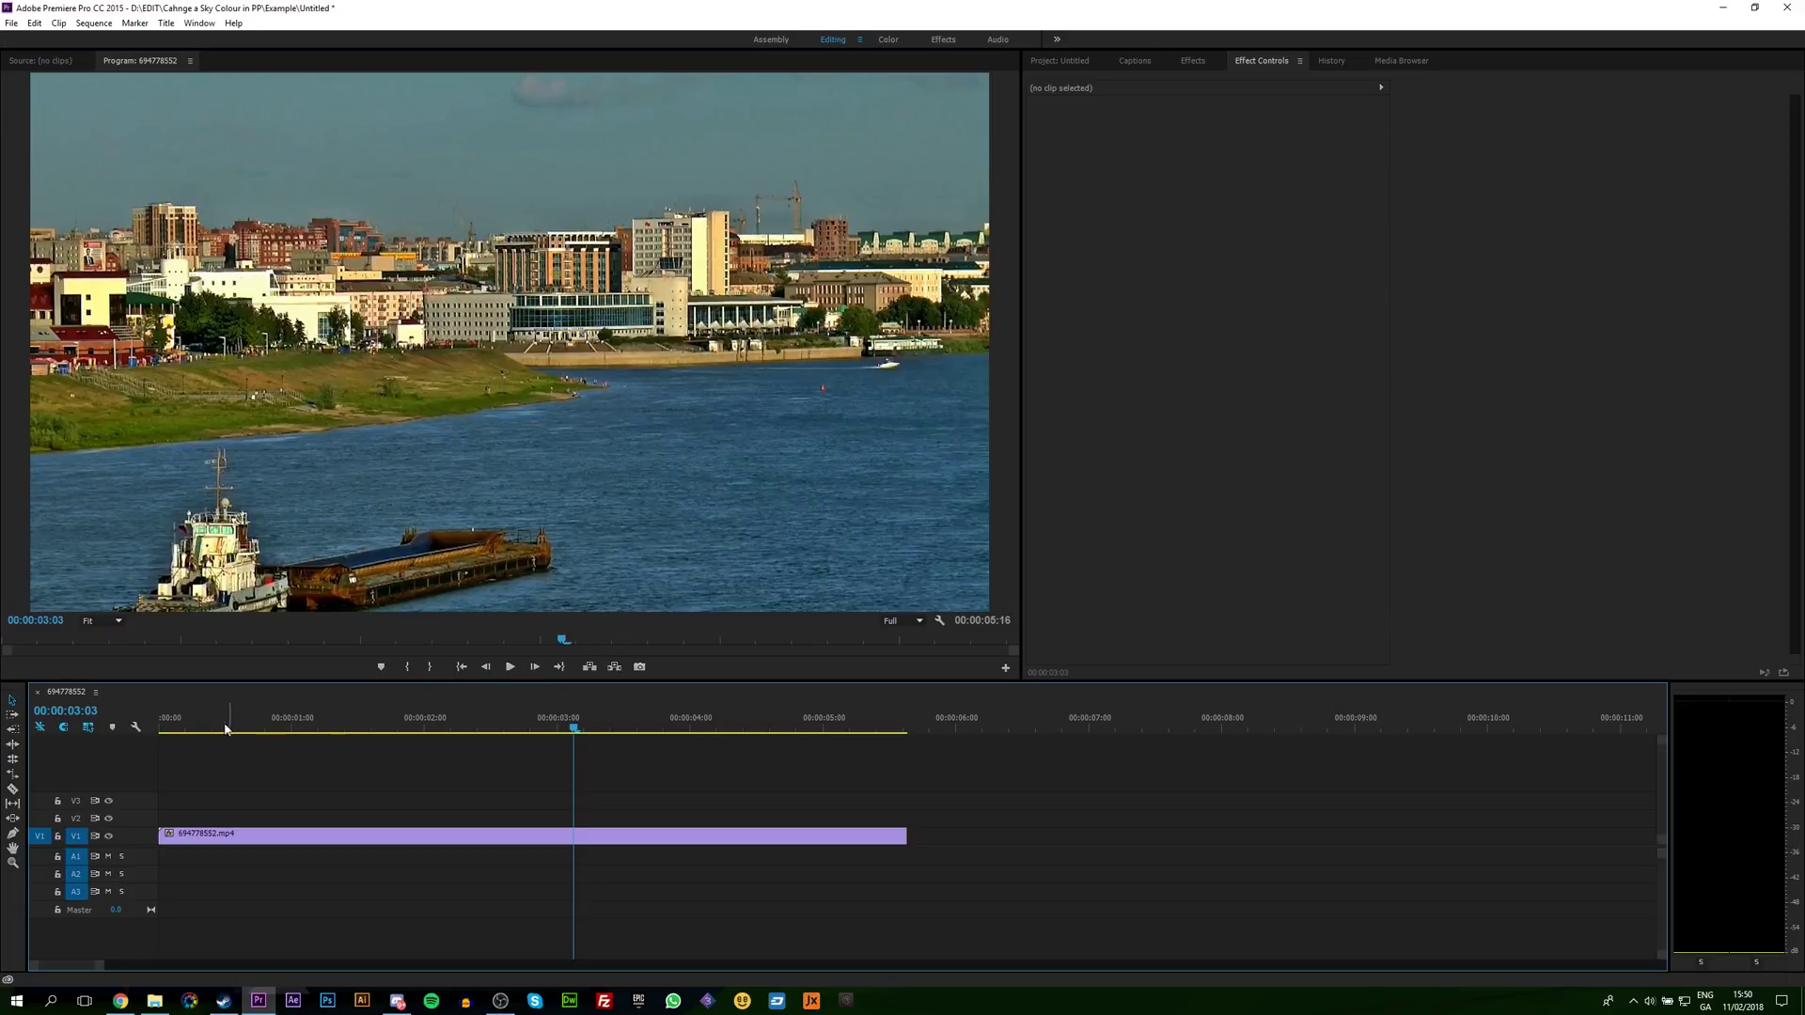
key(Home)
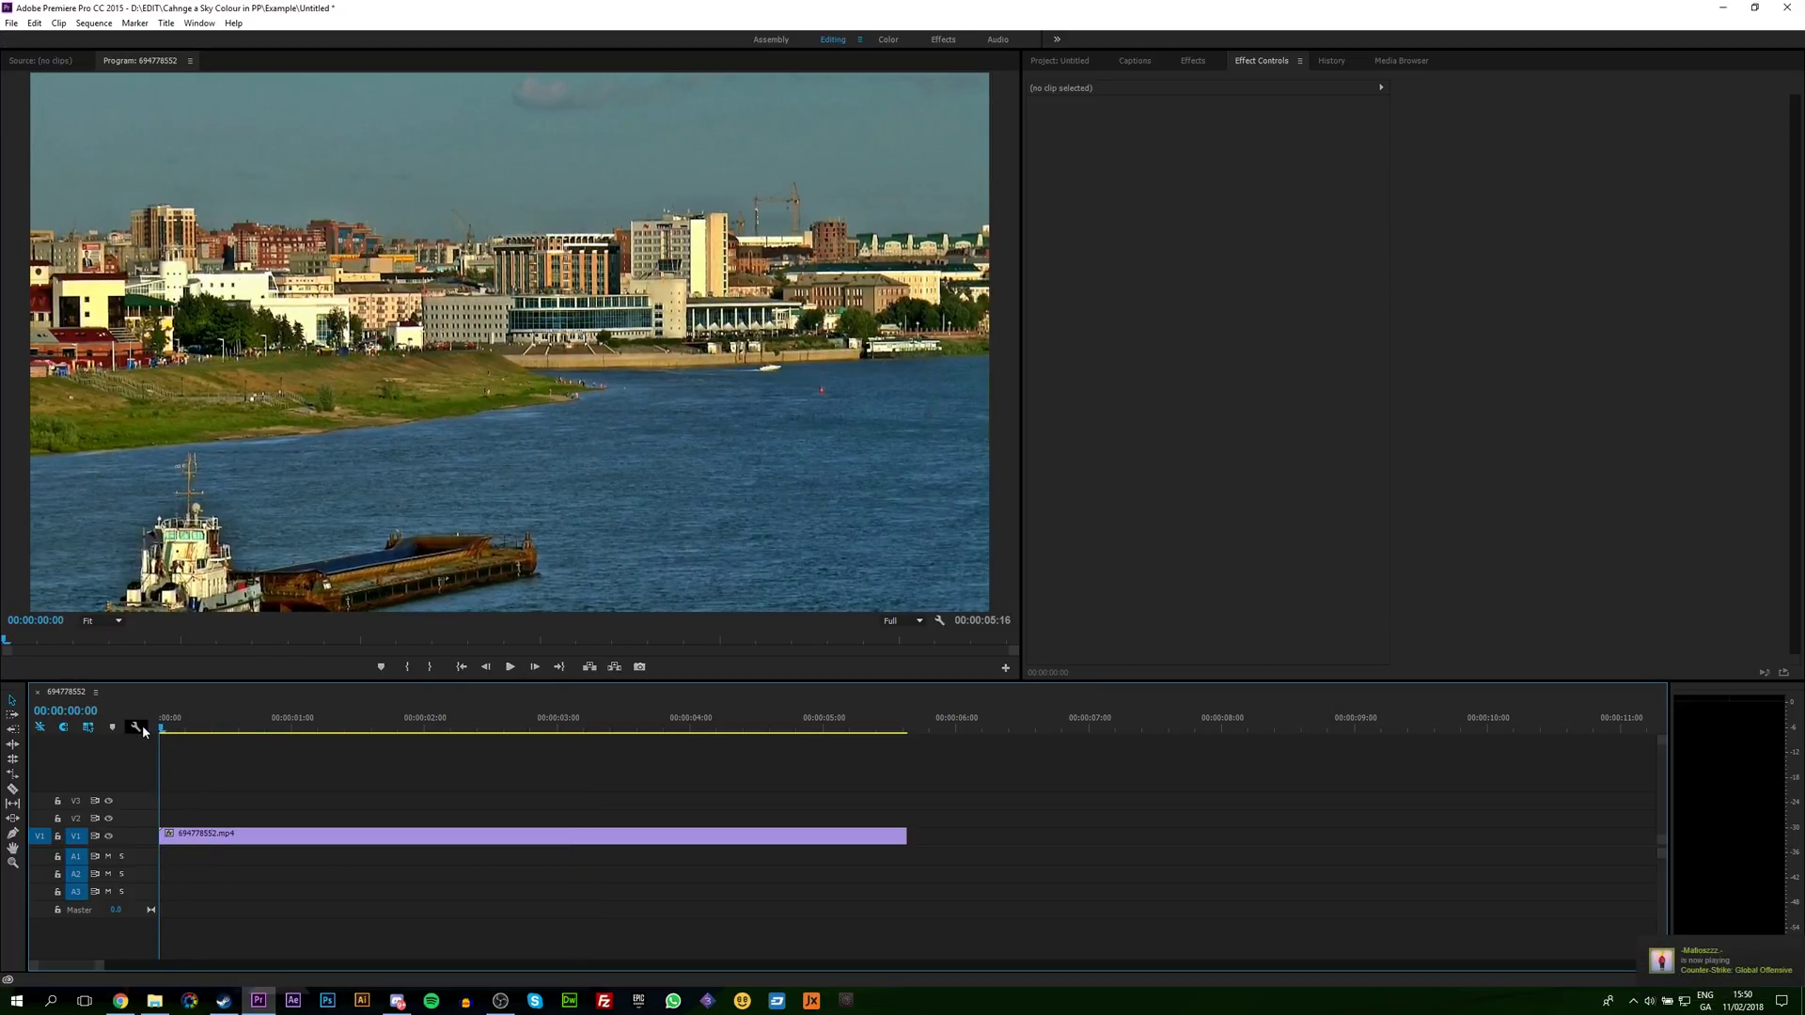
click(173, 729)
From the Project panel, create a new 1280×720 title named 'Sky Change'.
click(1059, 60)
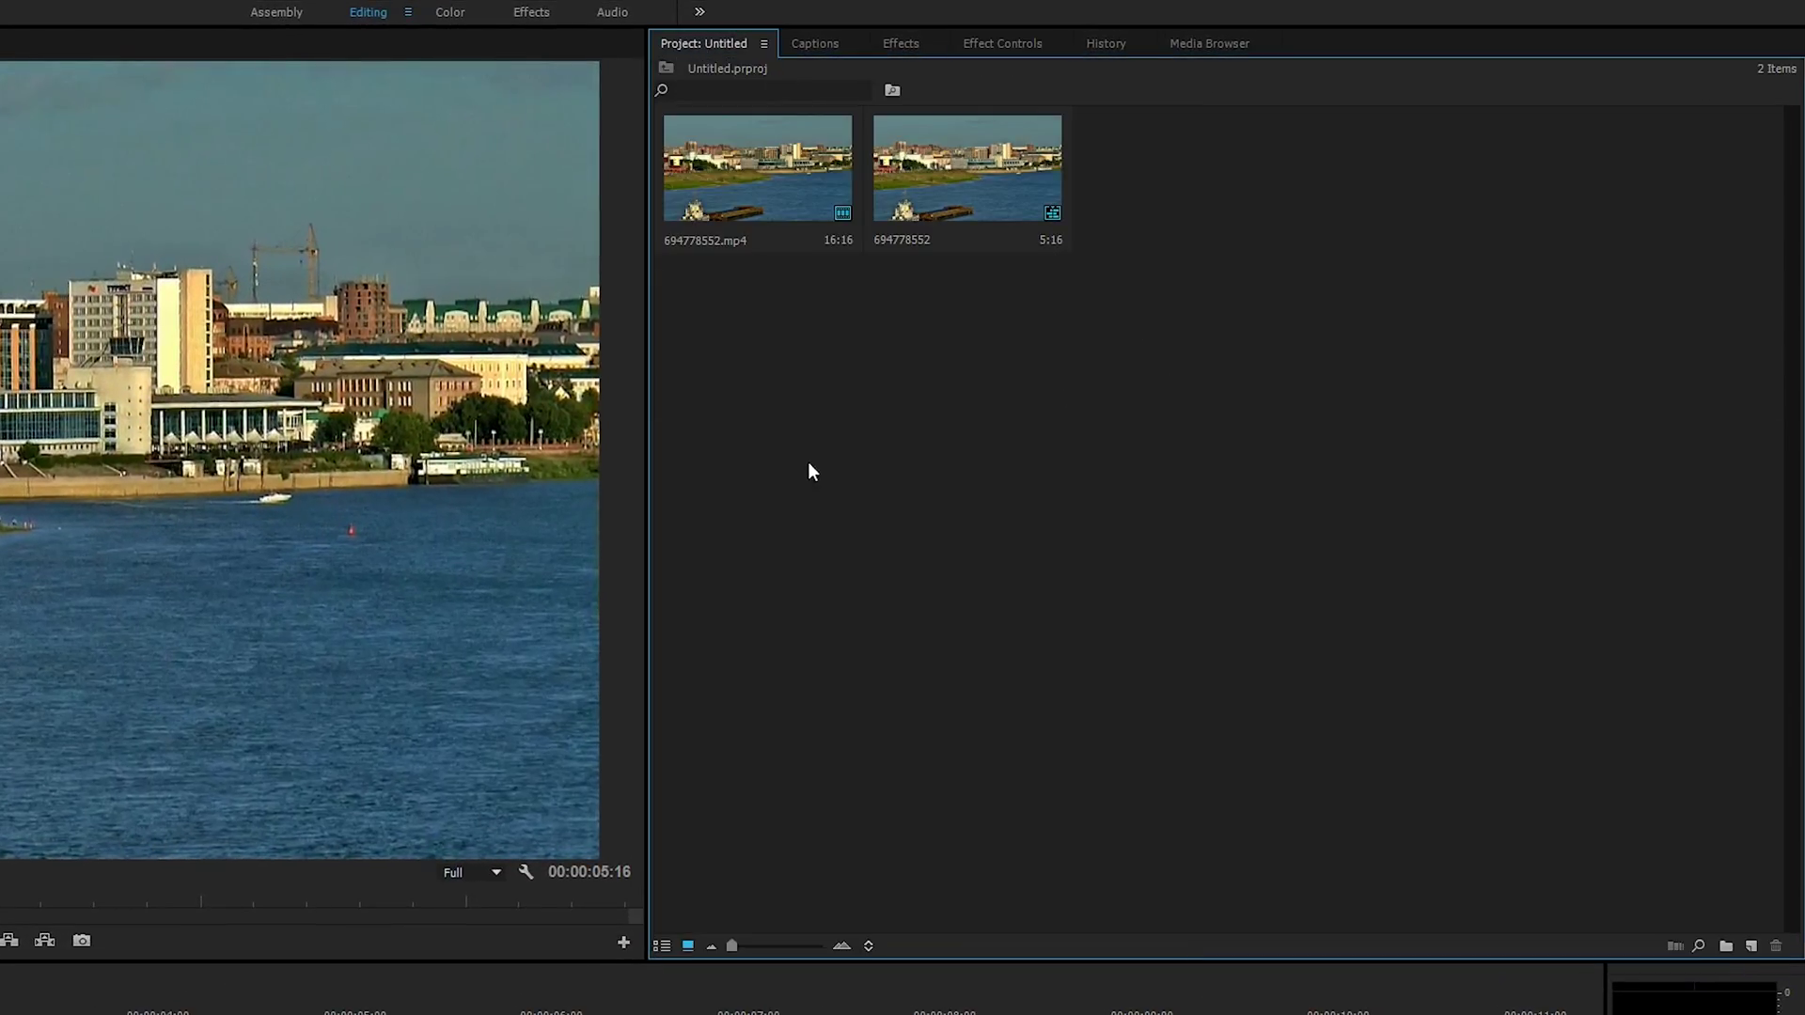
click(0, 0)
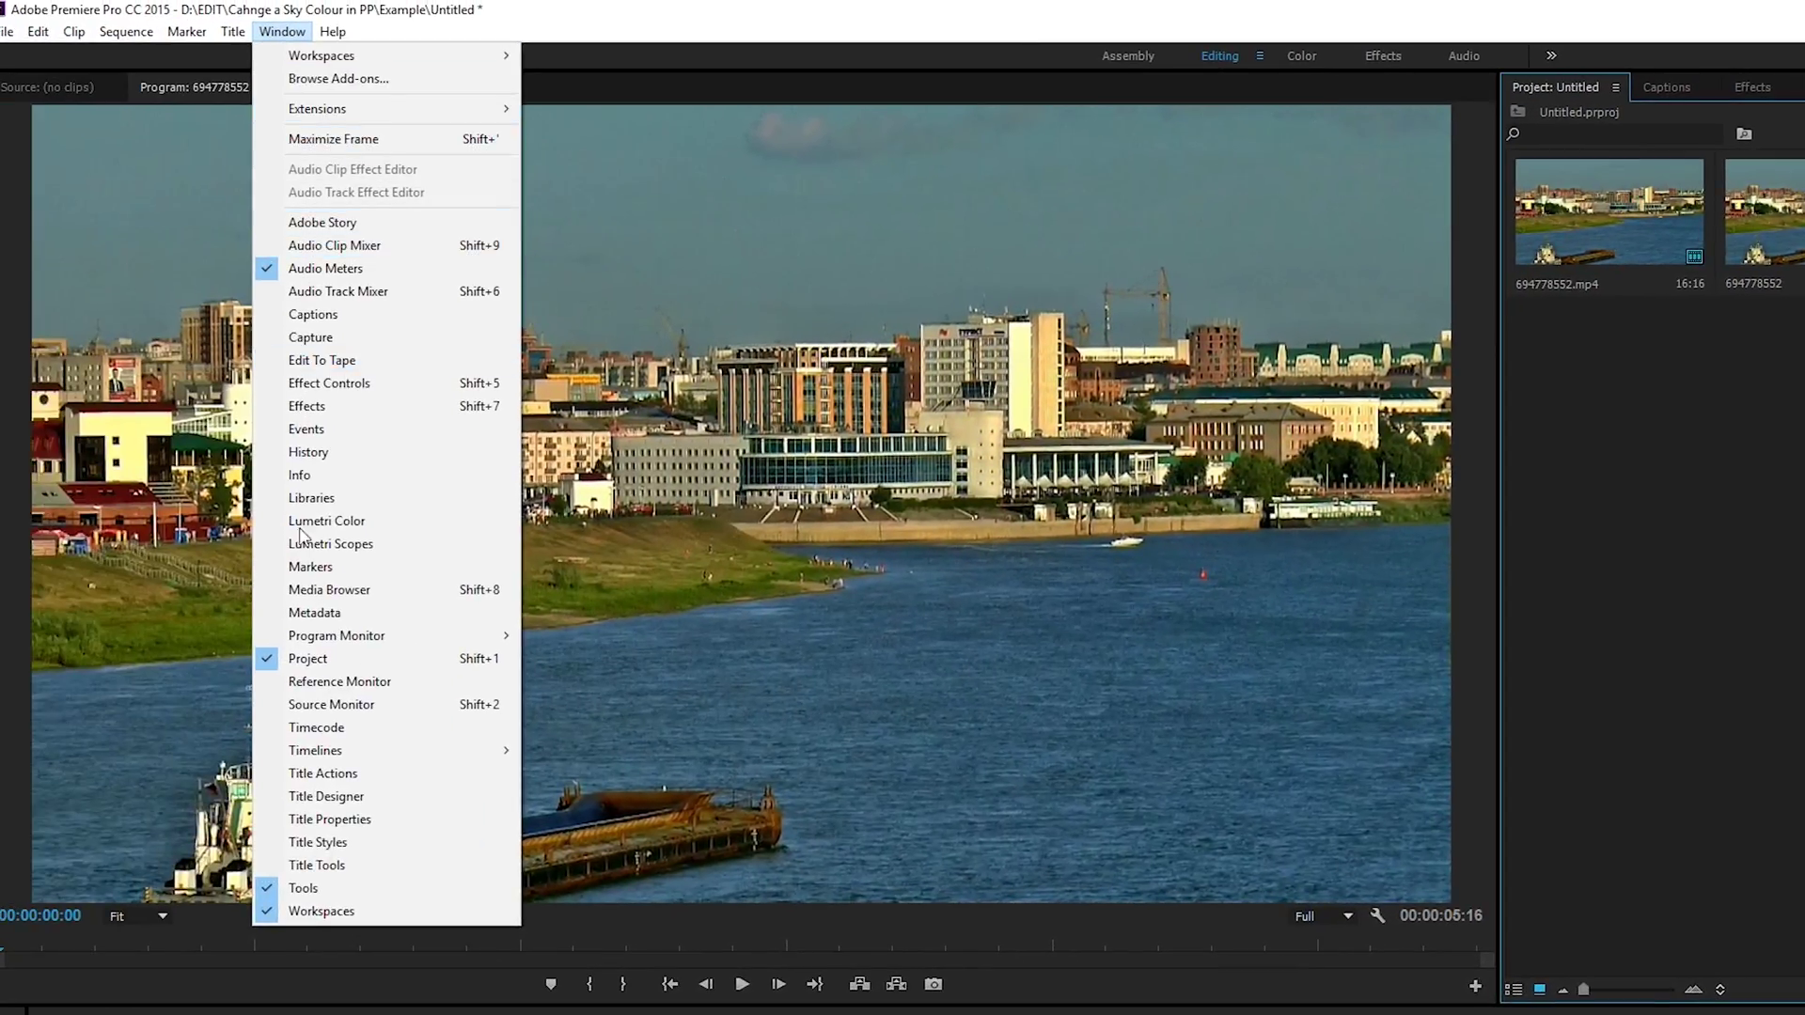
click(0, 614)
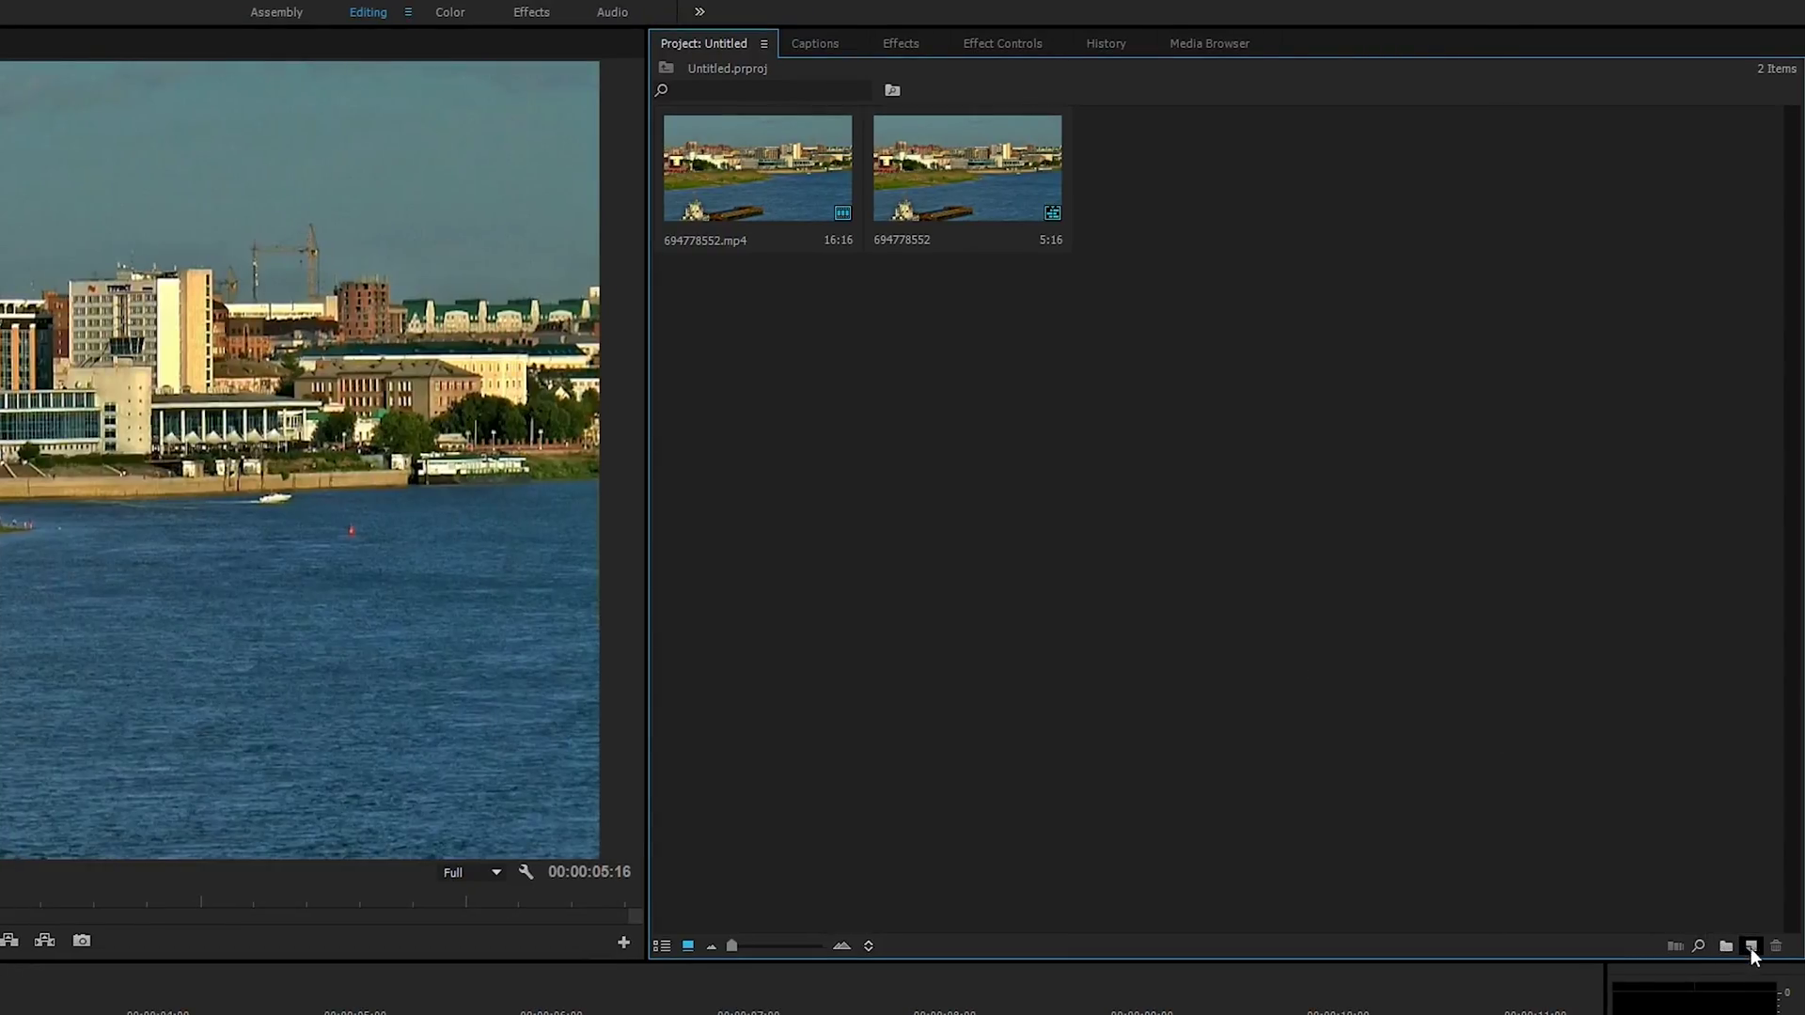
click(1751, 946)
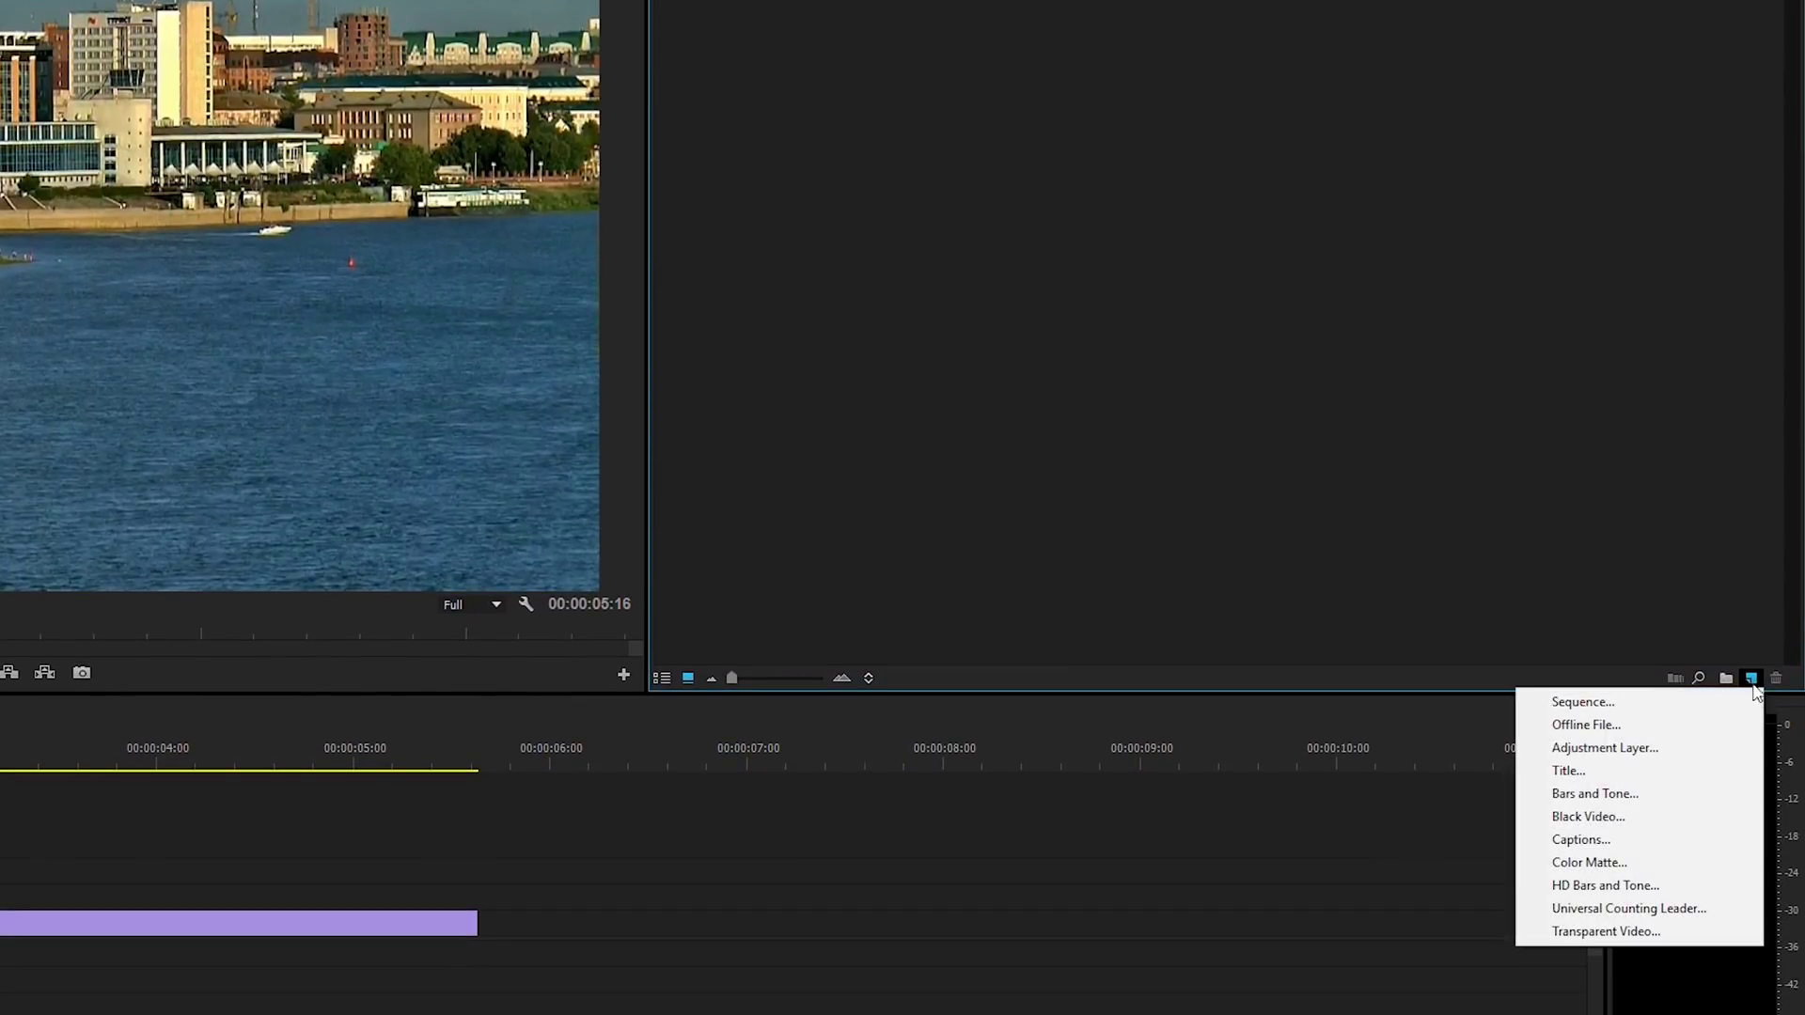
click(1616, 770)
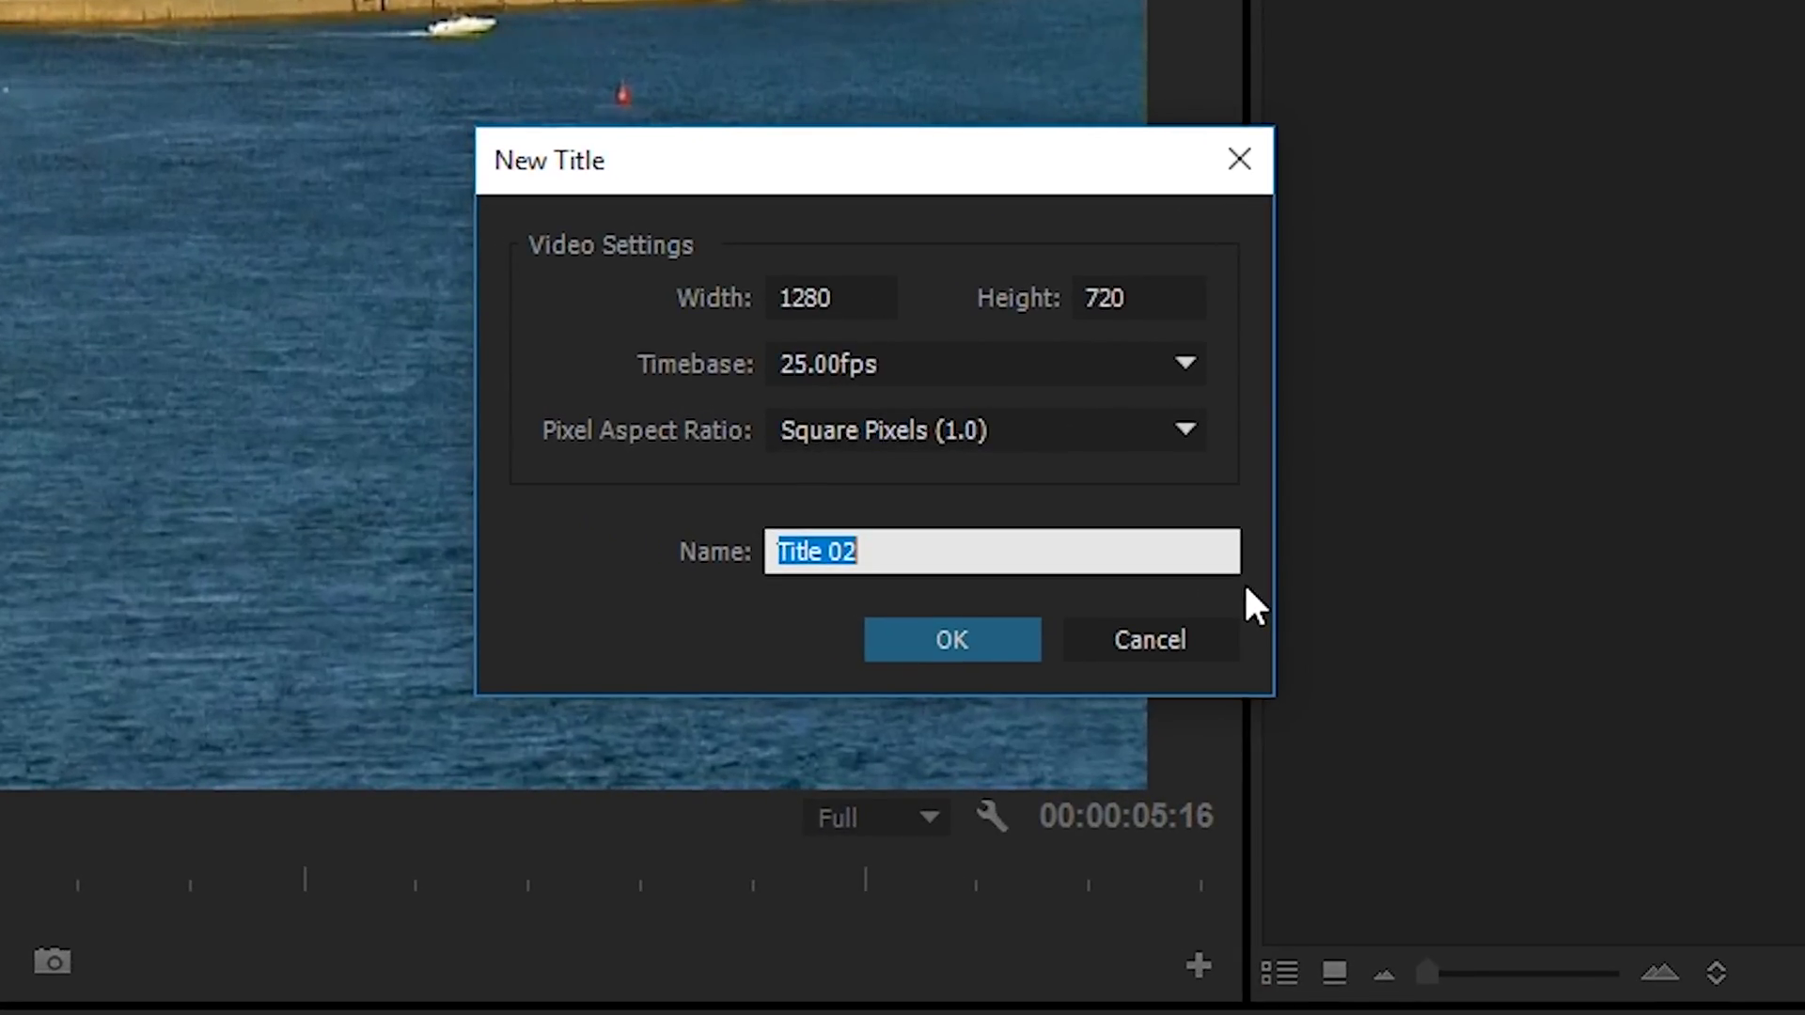
text(Sky Change)
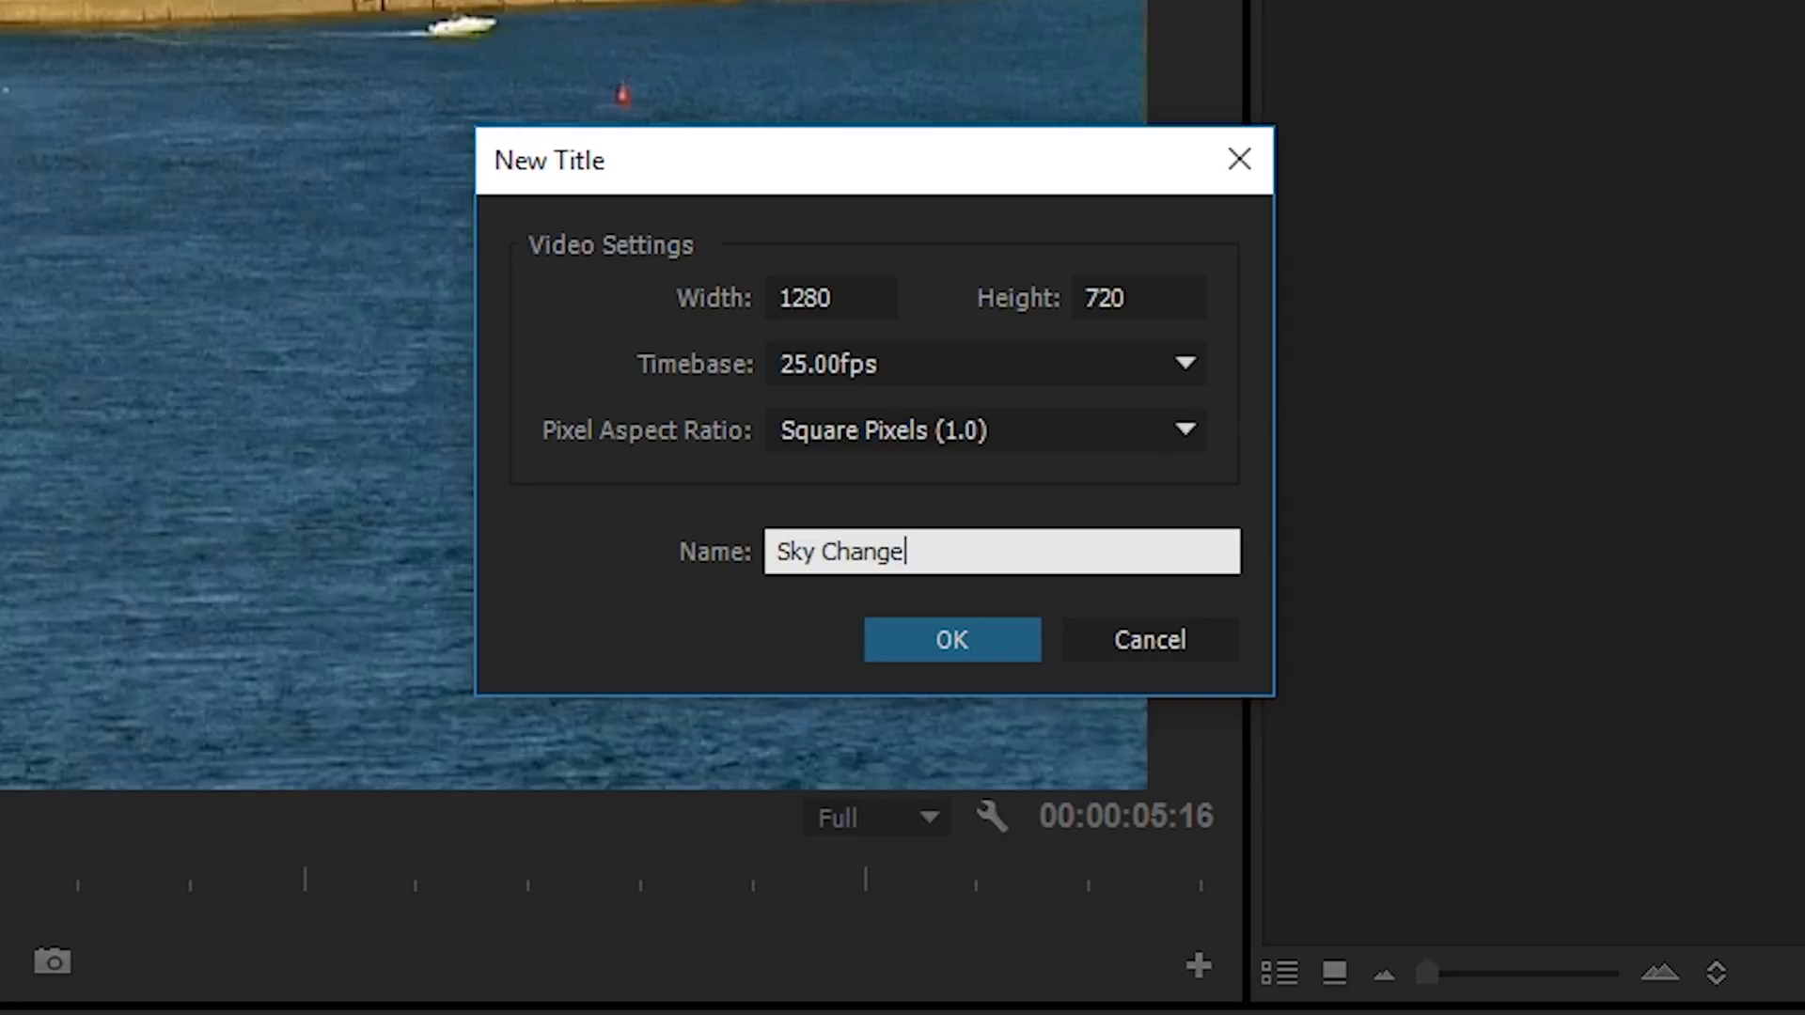
key(Return)
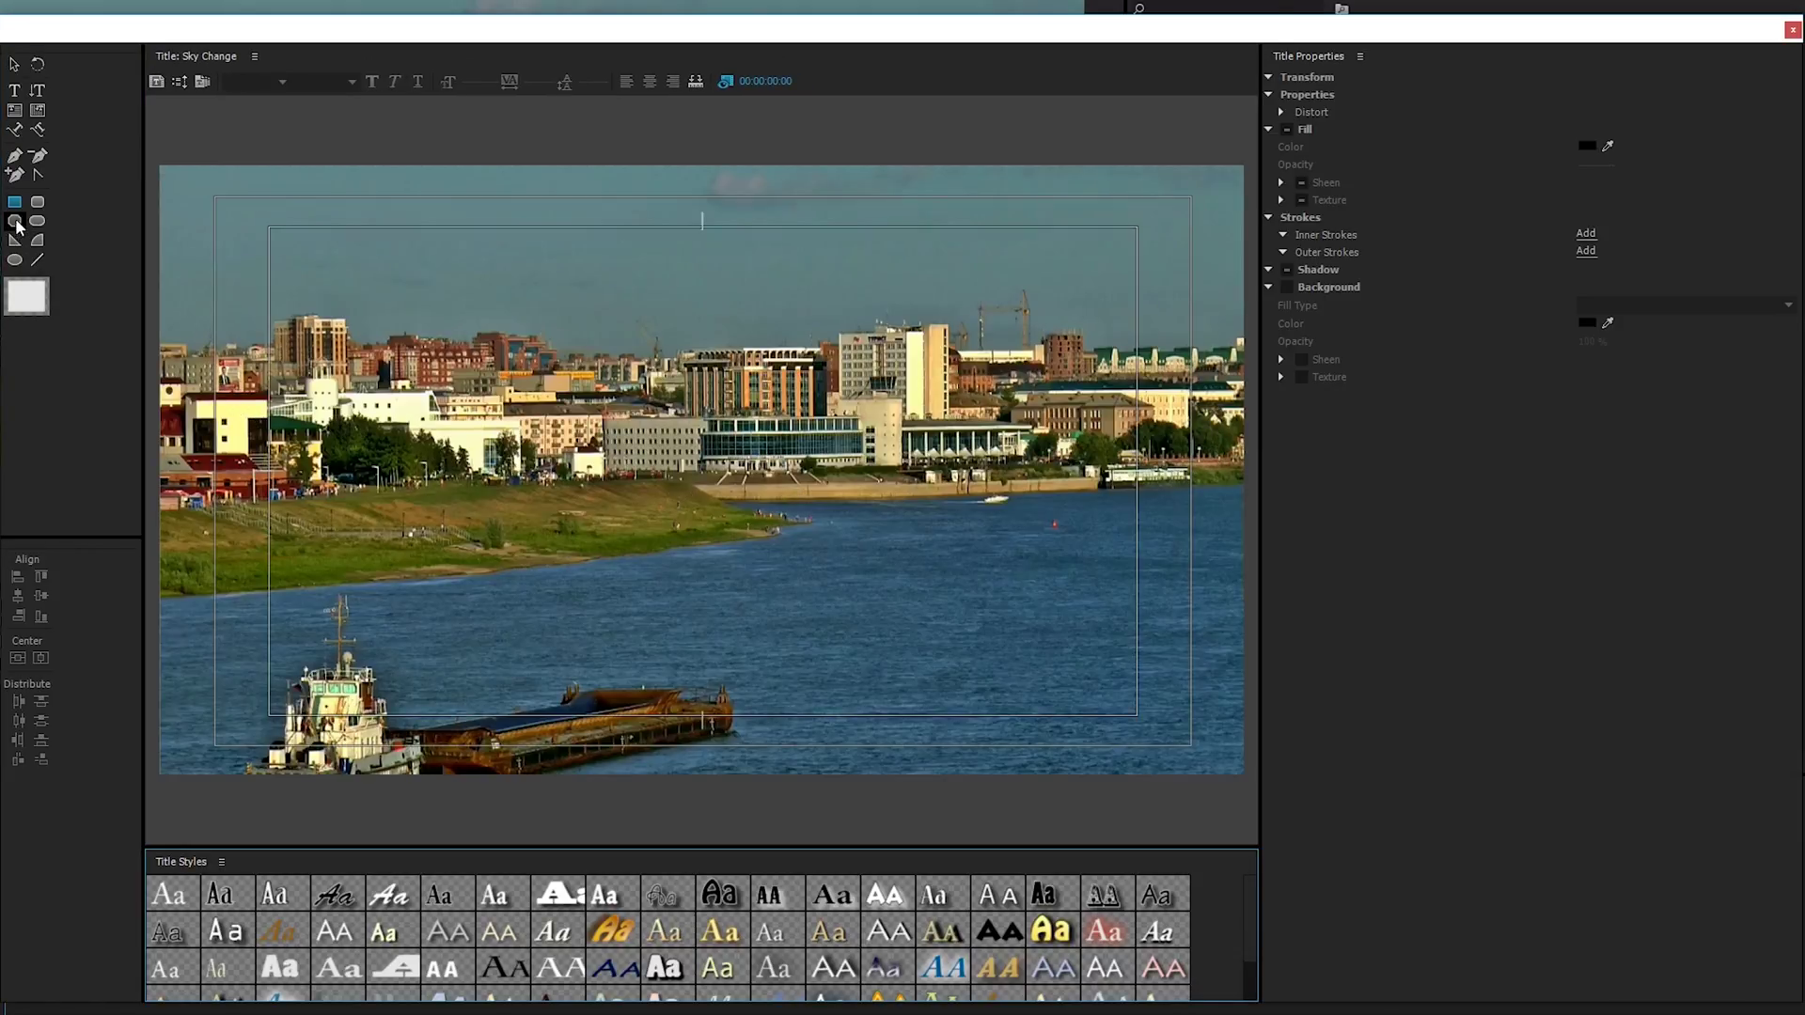
Draw a 1311.3×233.8 rectangle across the sky area and bring up its fill type options.
click(15, 204)
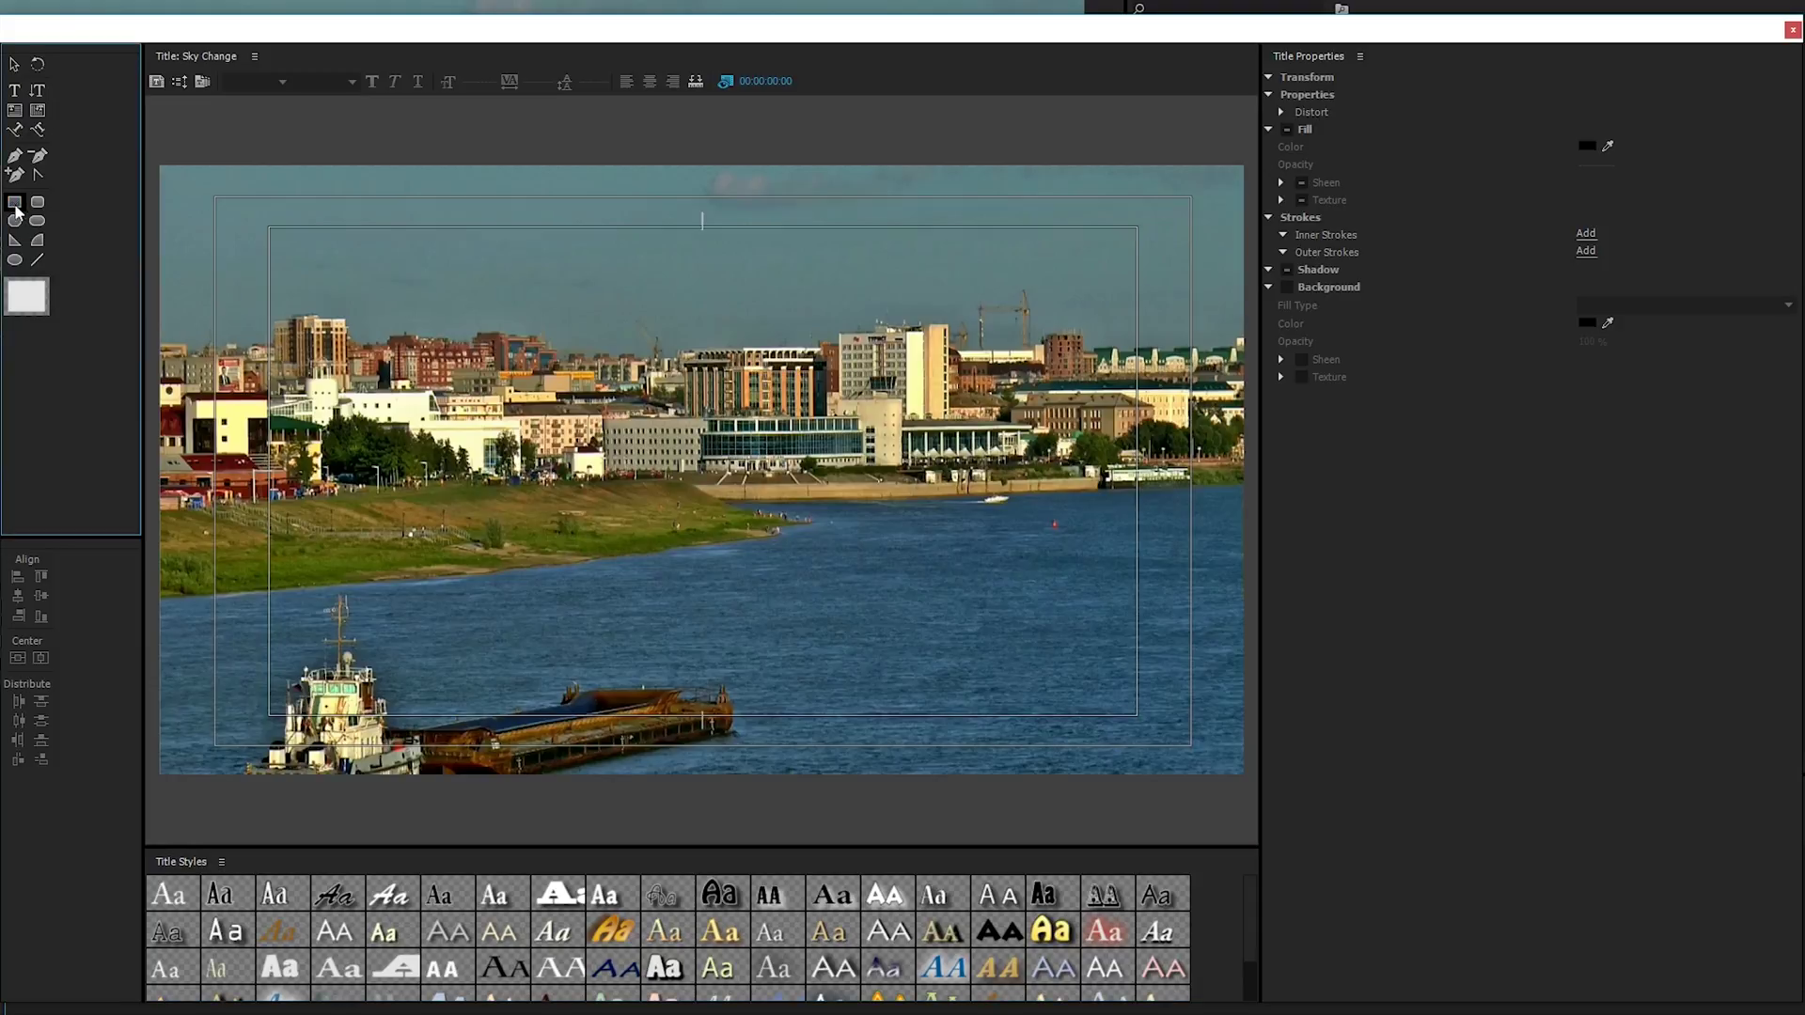
click(151, 159)
drag(150, 159, 1259, 356)
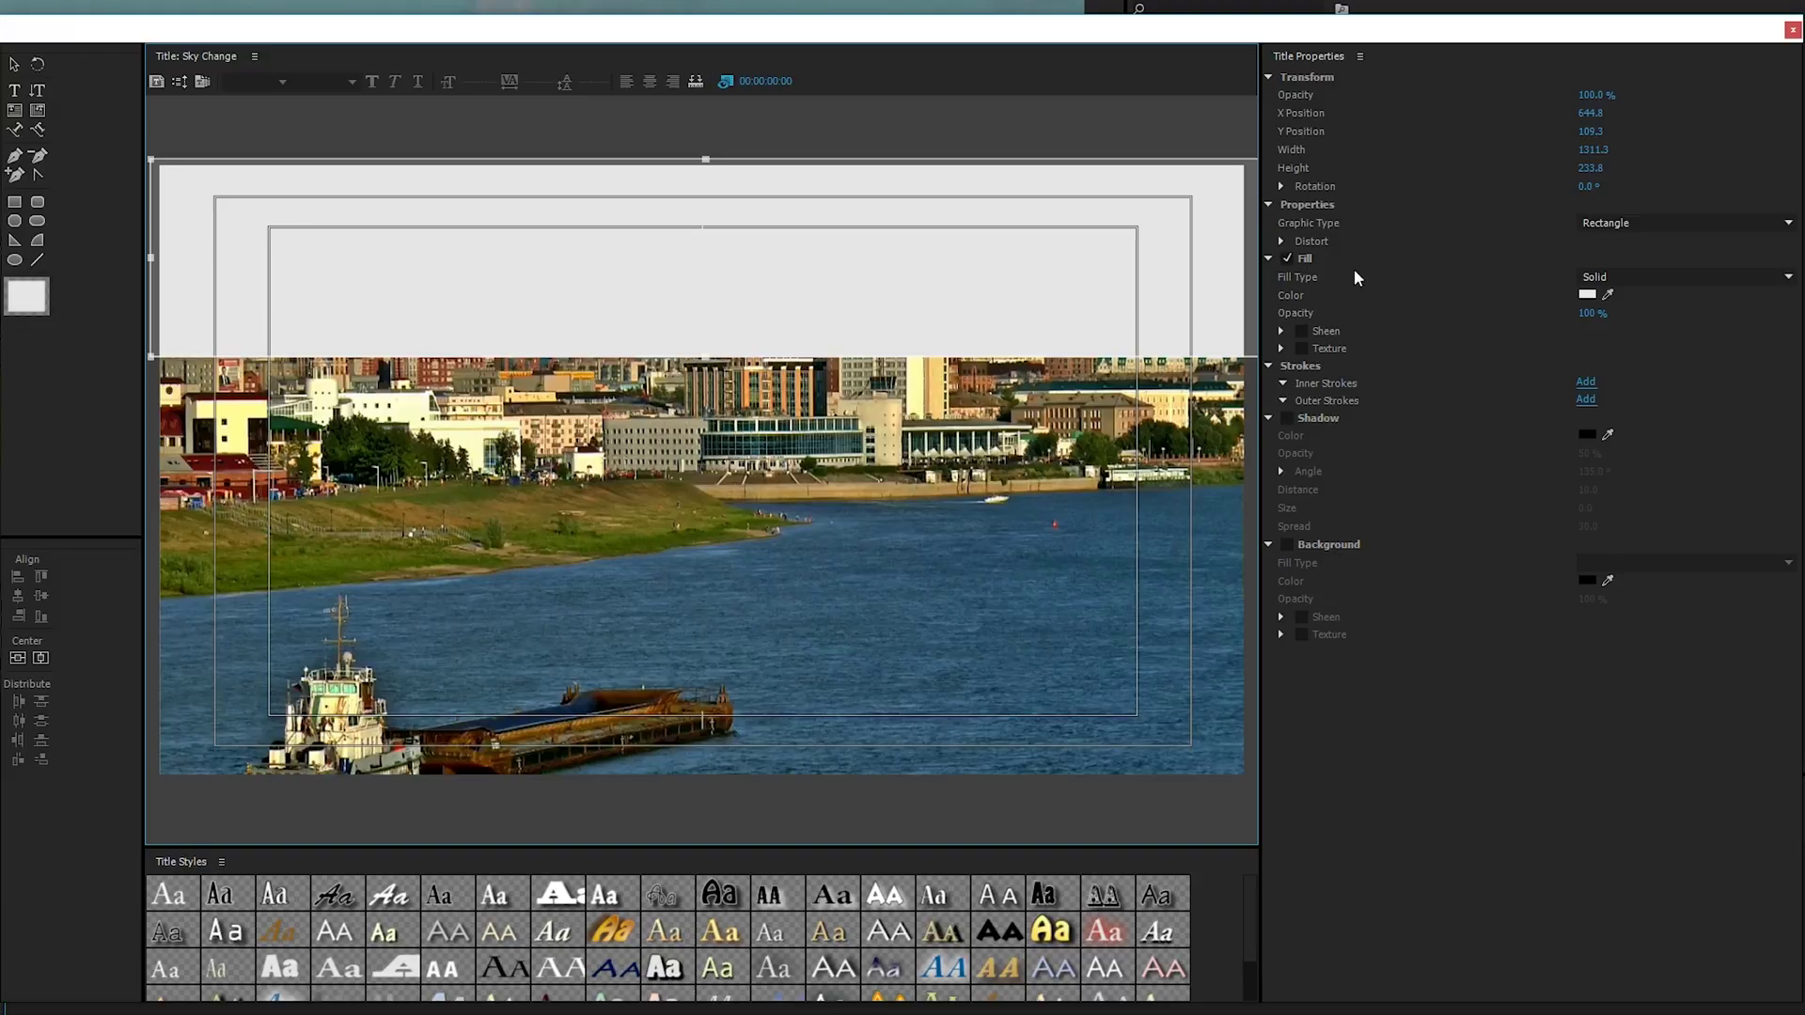
click(1619, 279)
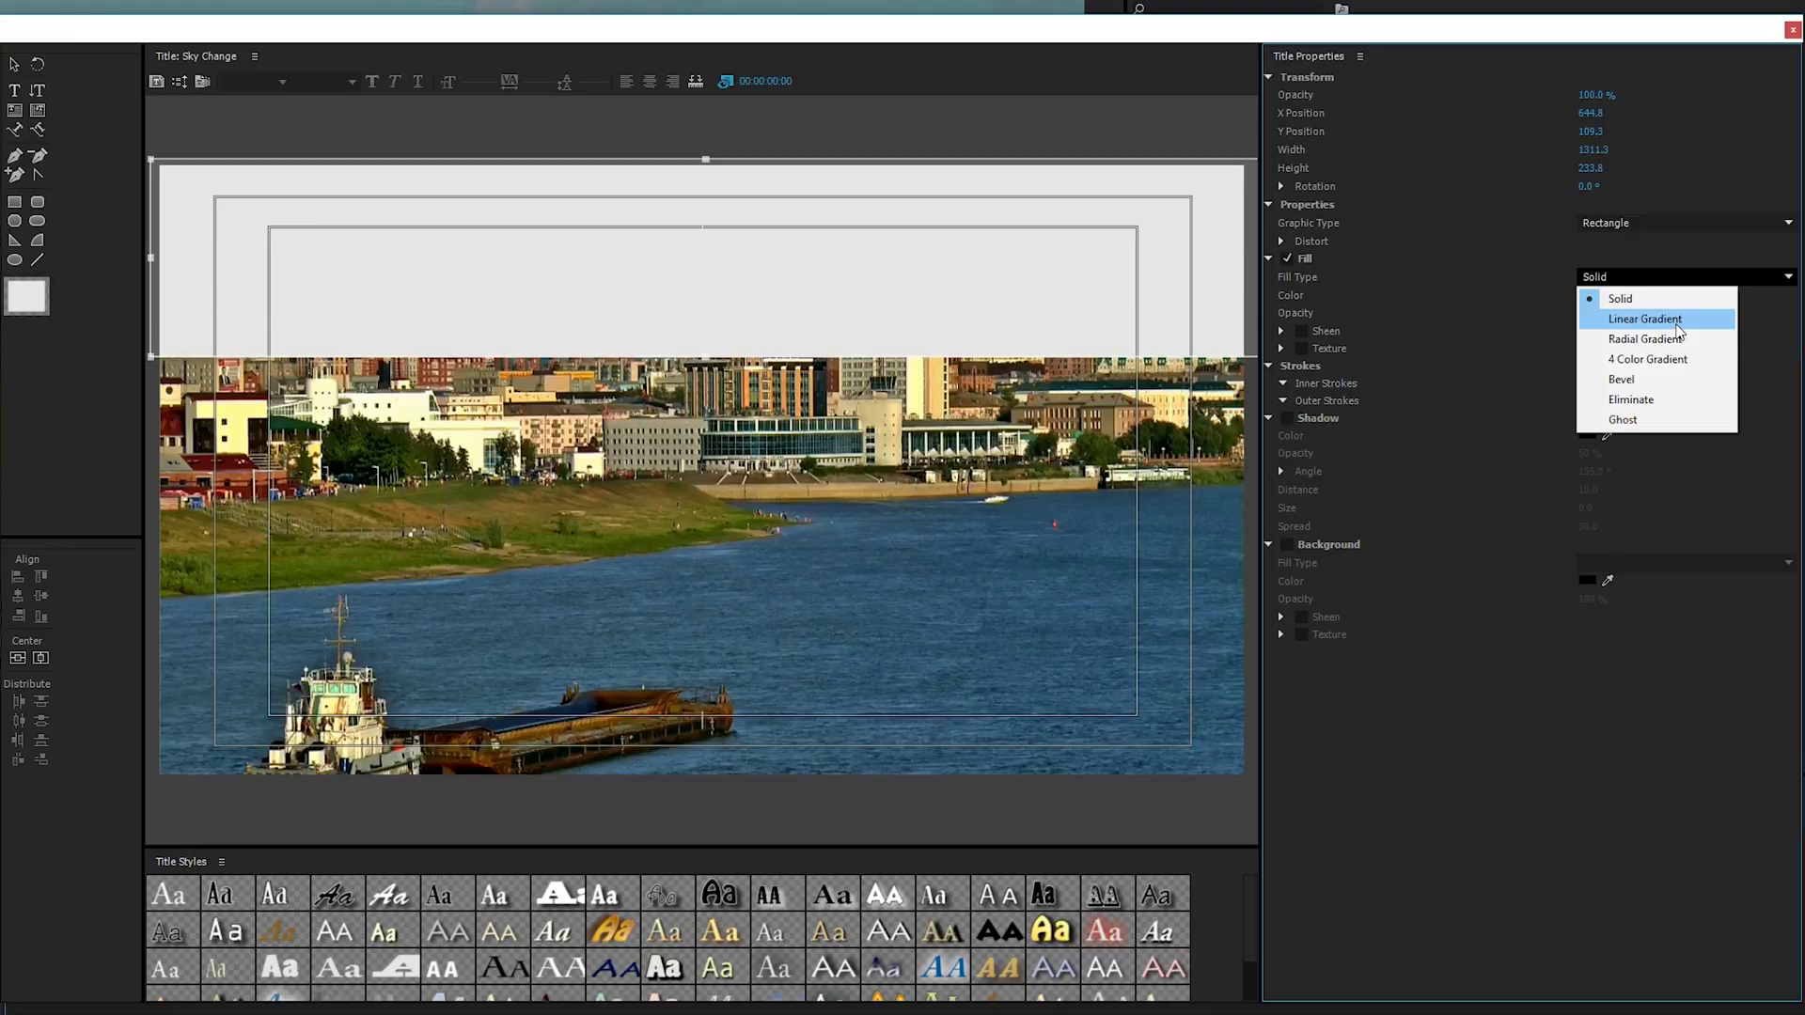
Switch the rectangle fill to 4 Color Gradient and make the top-left corner light blue.
click(1658, 359)
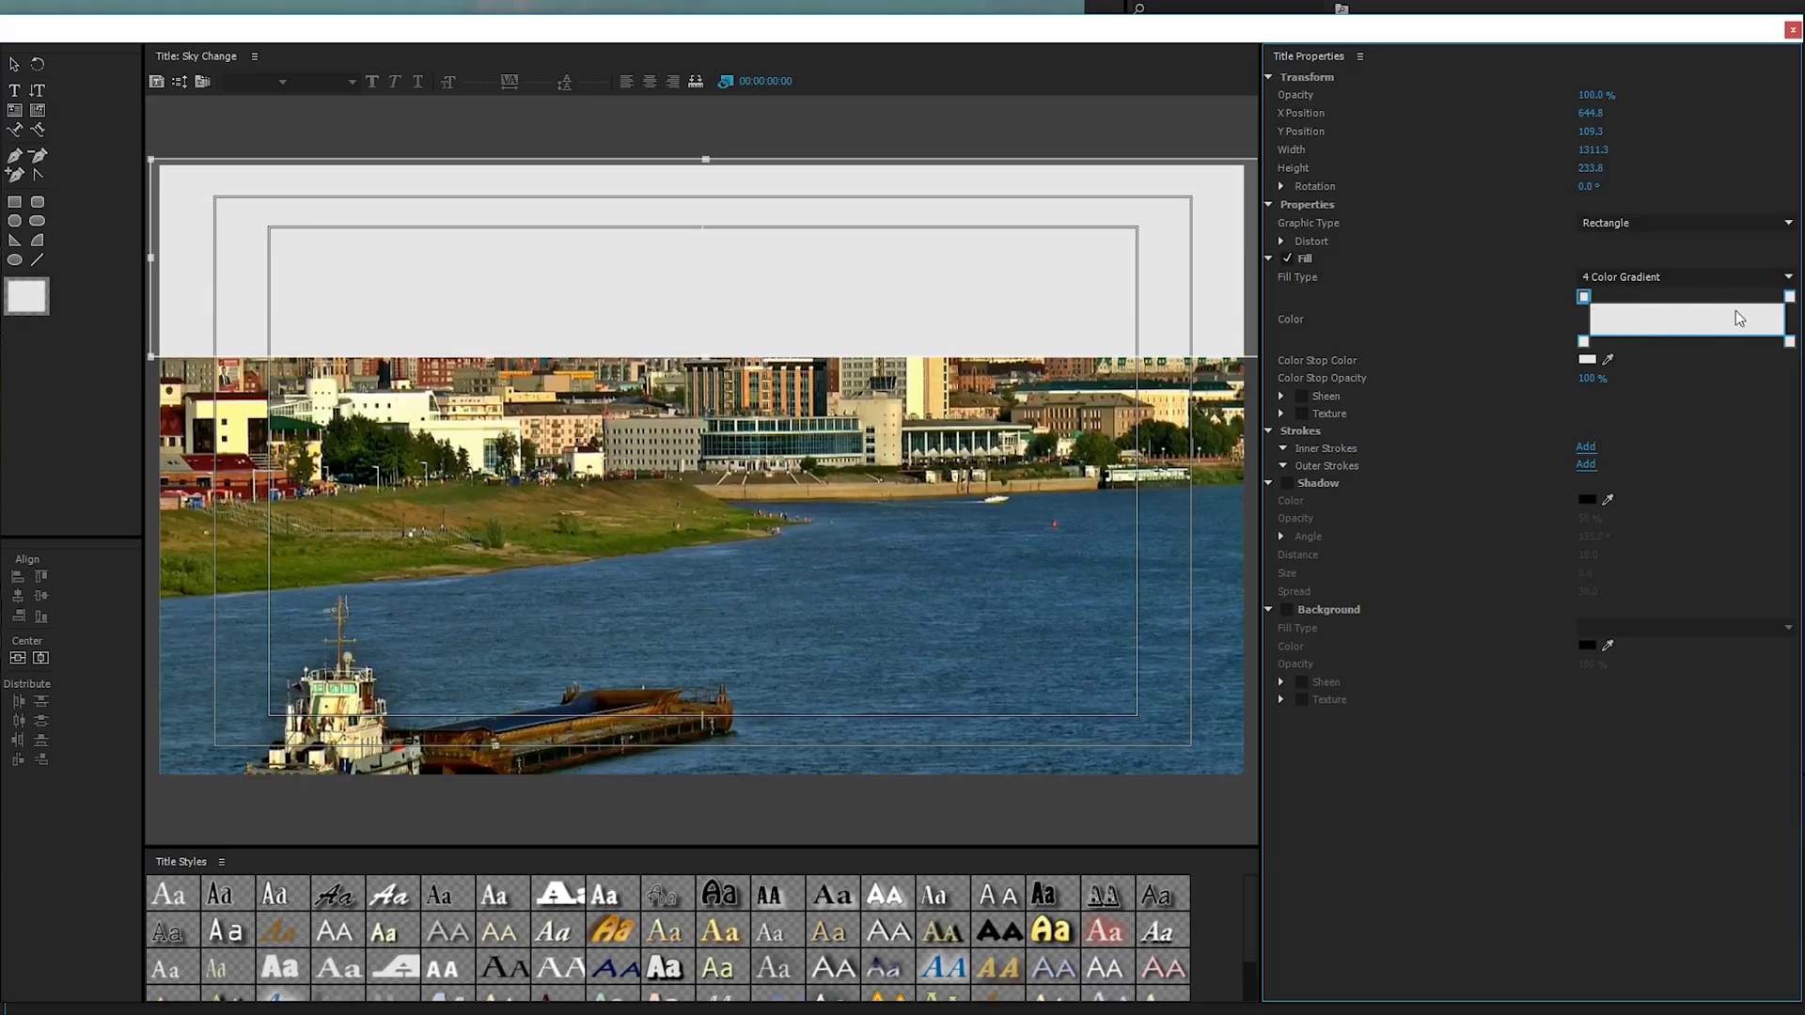
double_click(1584, 298)
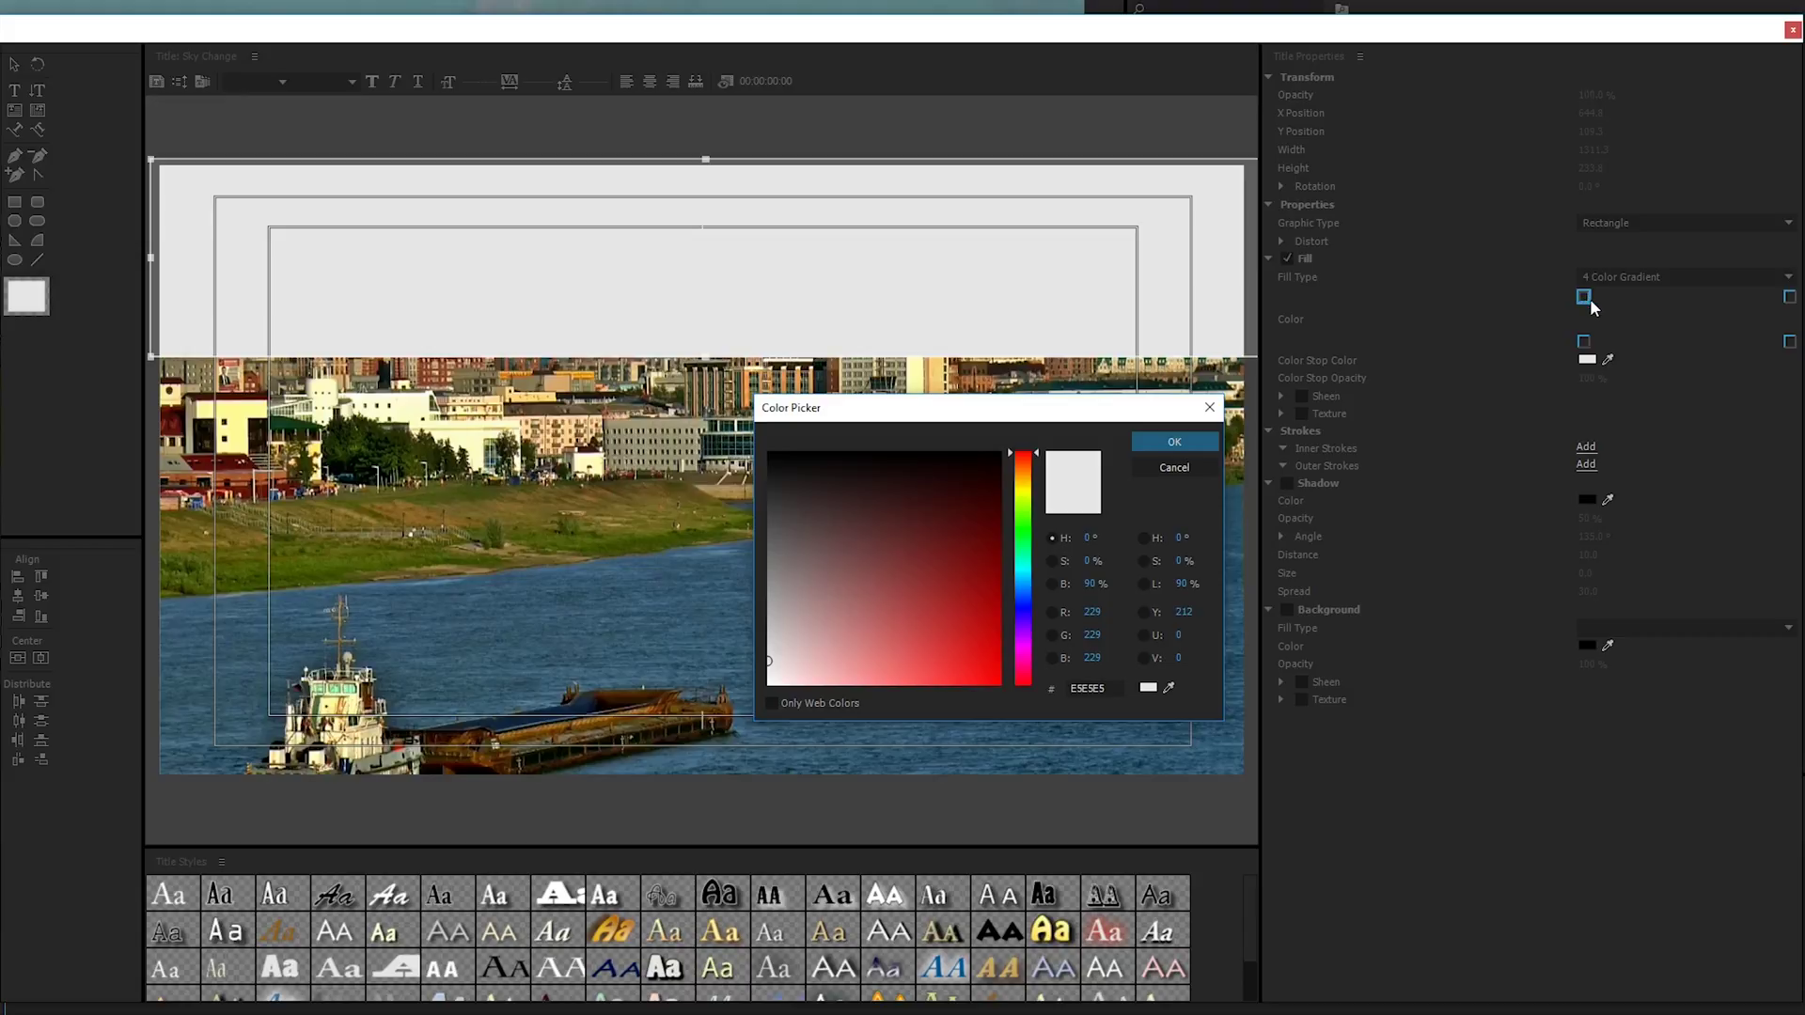
click(1023, 582)
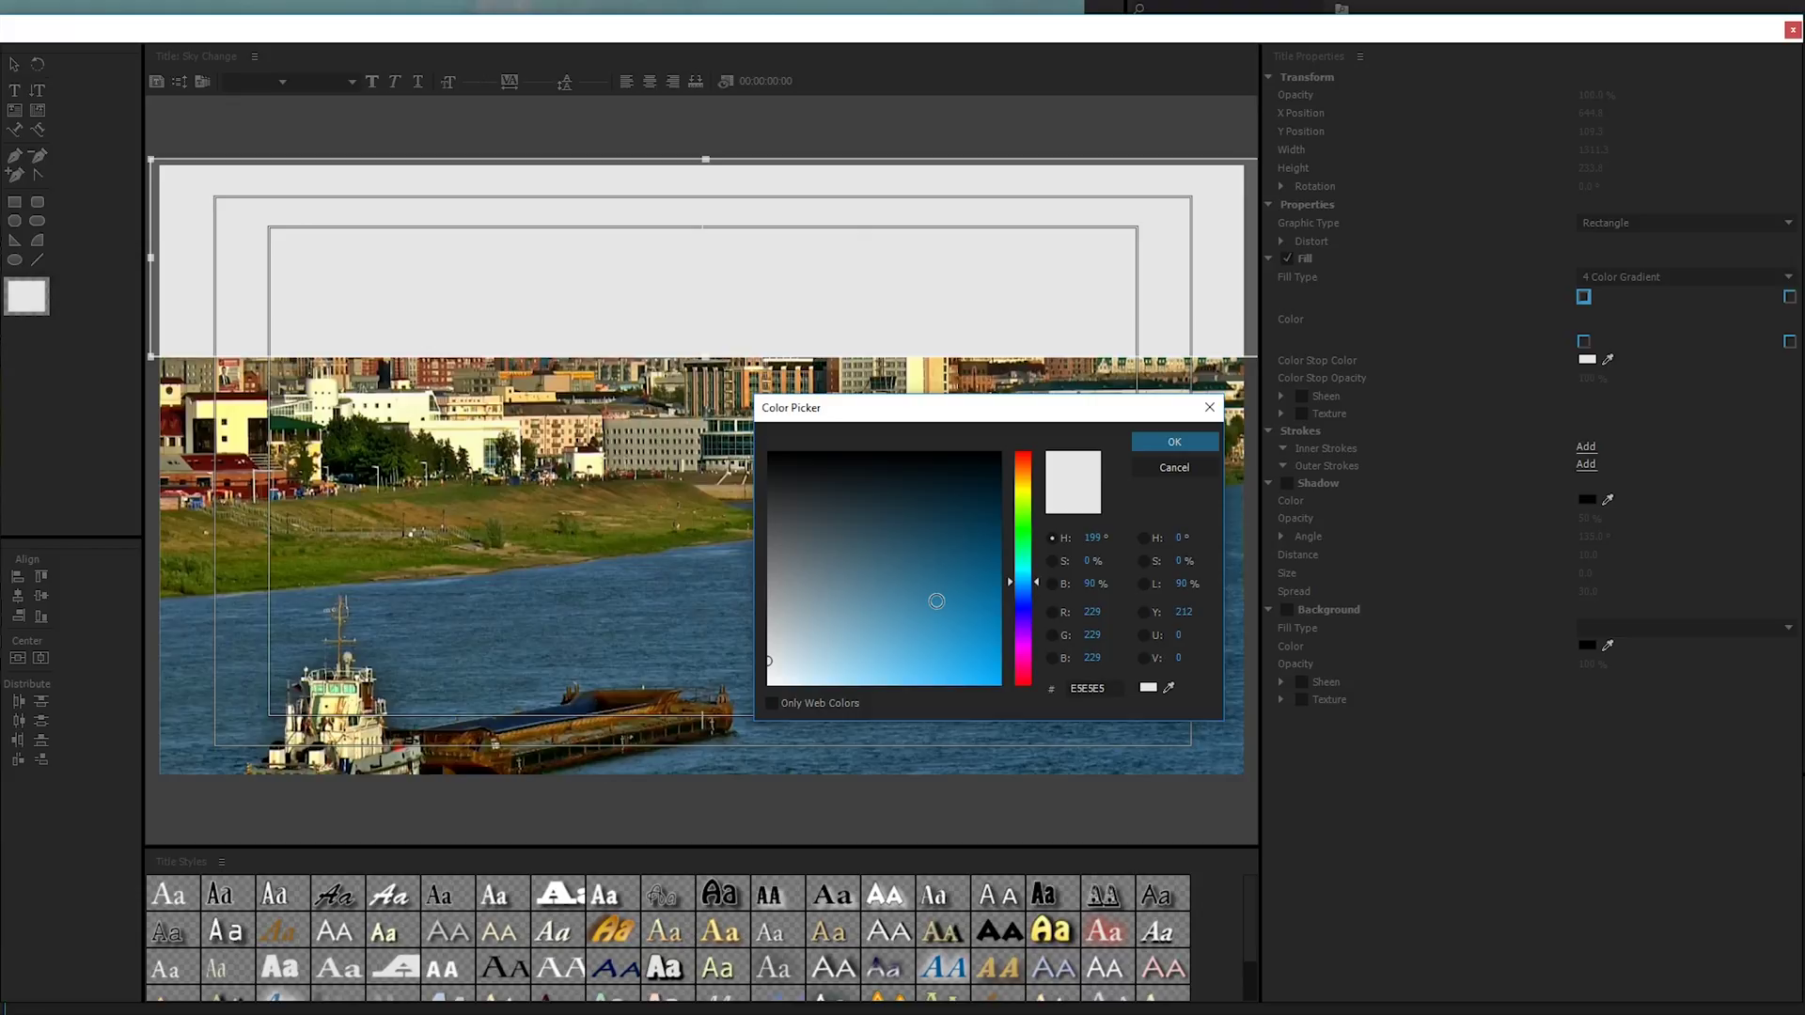
click(937, 673)
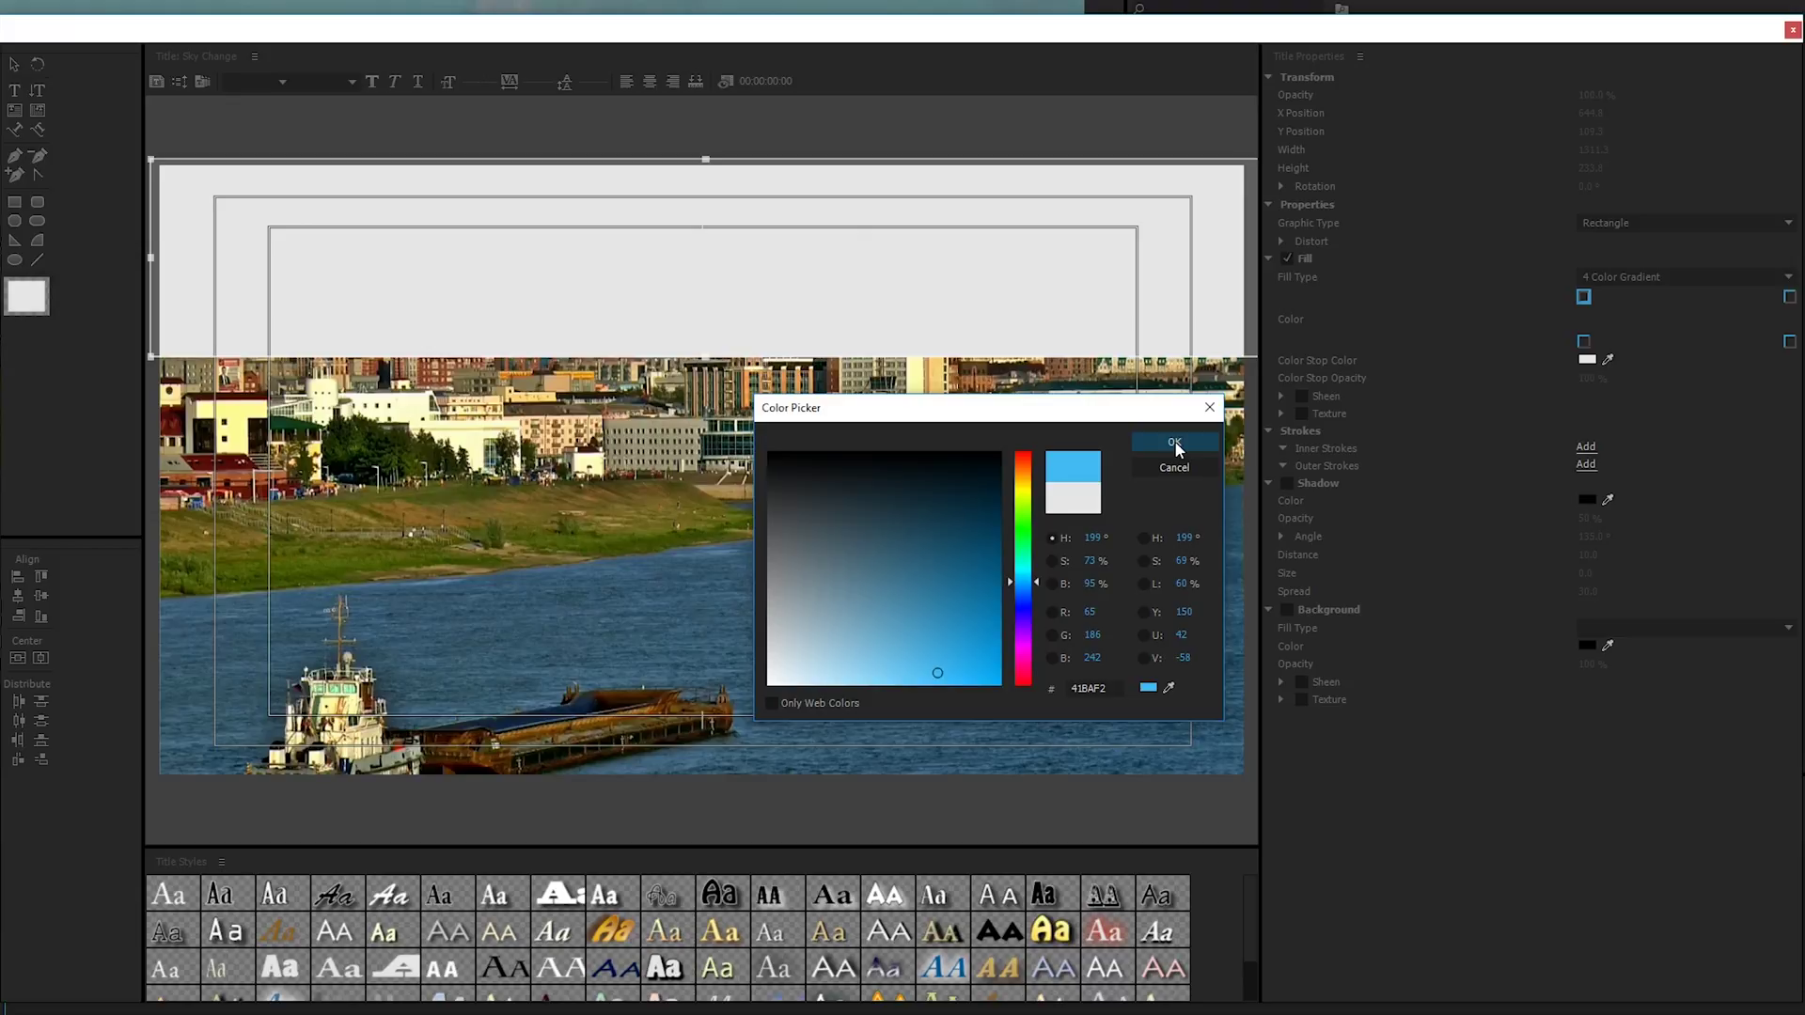
click(1175, 440)
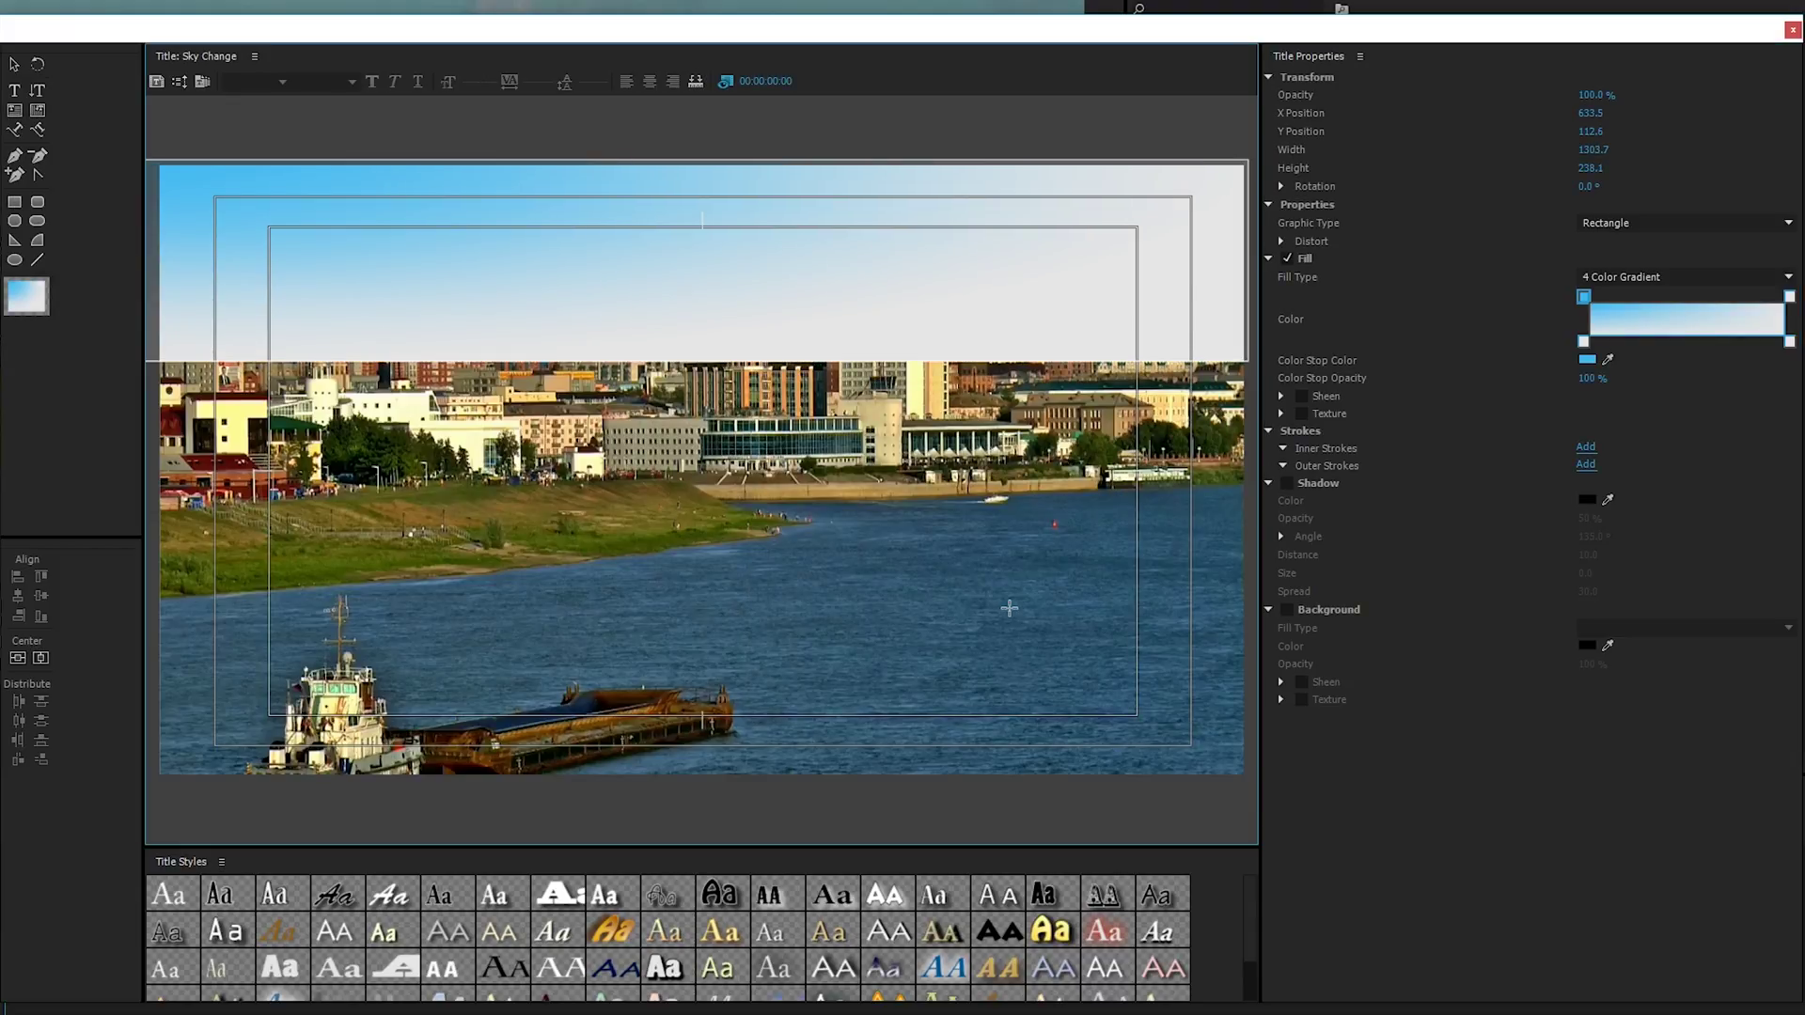
Set the bottom-left and bottom-right gradient corners to blue and mid-blue shades.
double_click(1584, 342)
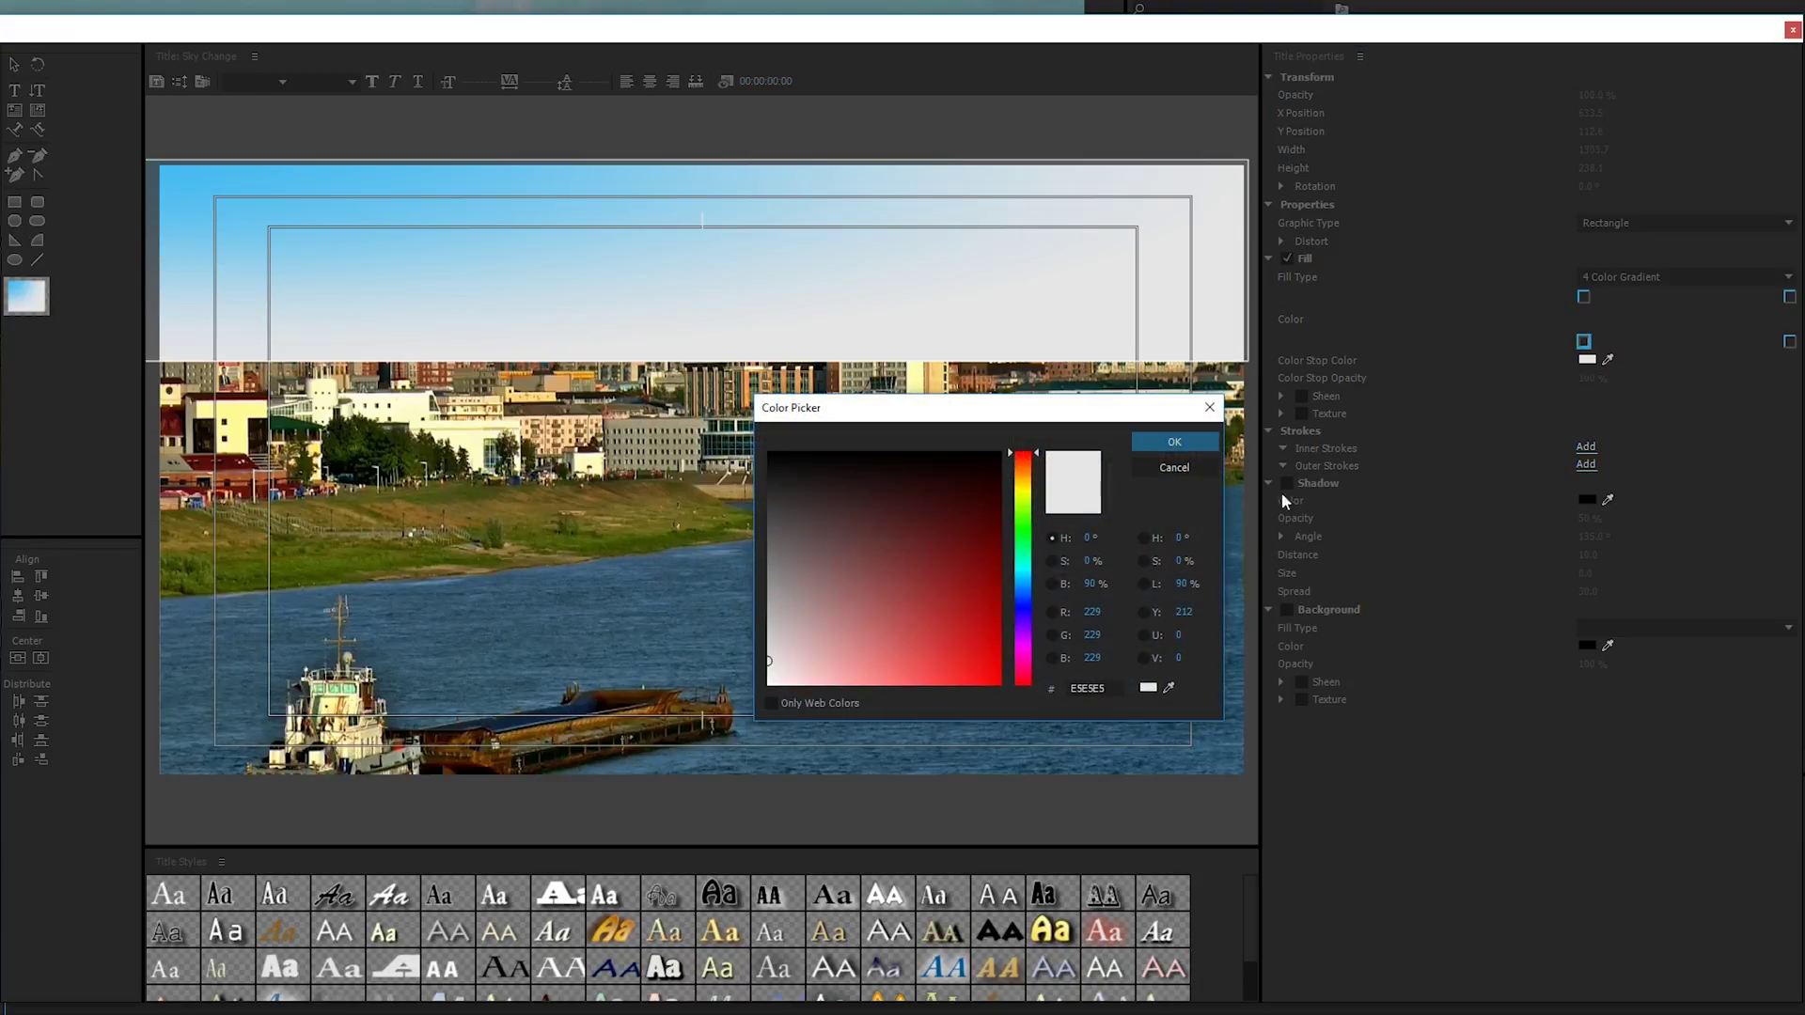
drag(1034, 540, 1029, 600)
drag(914, 647, 951, 660)
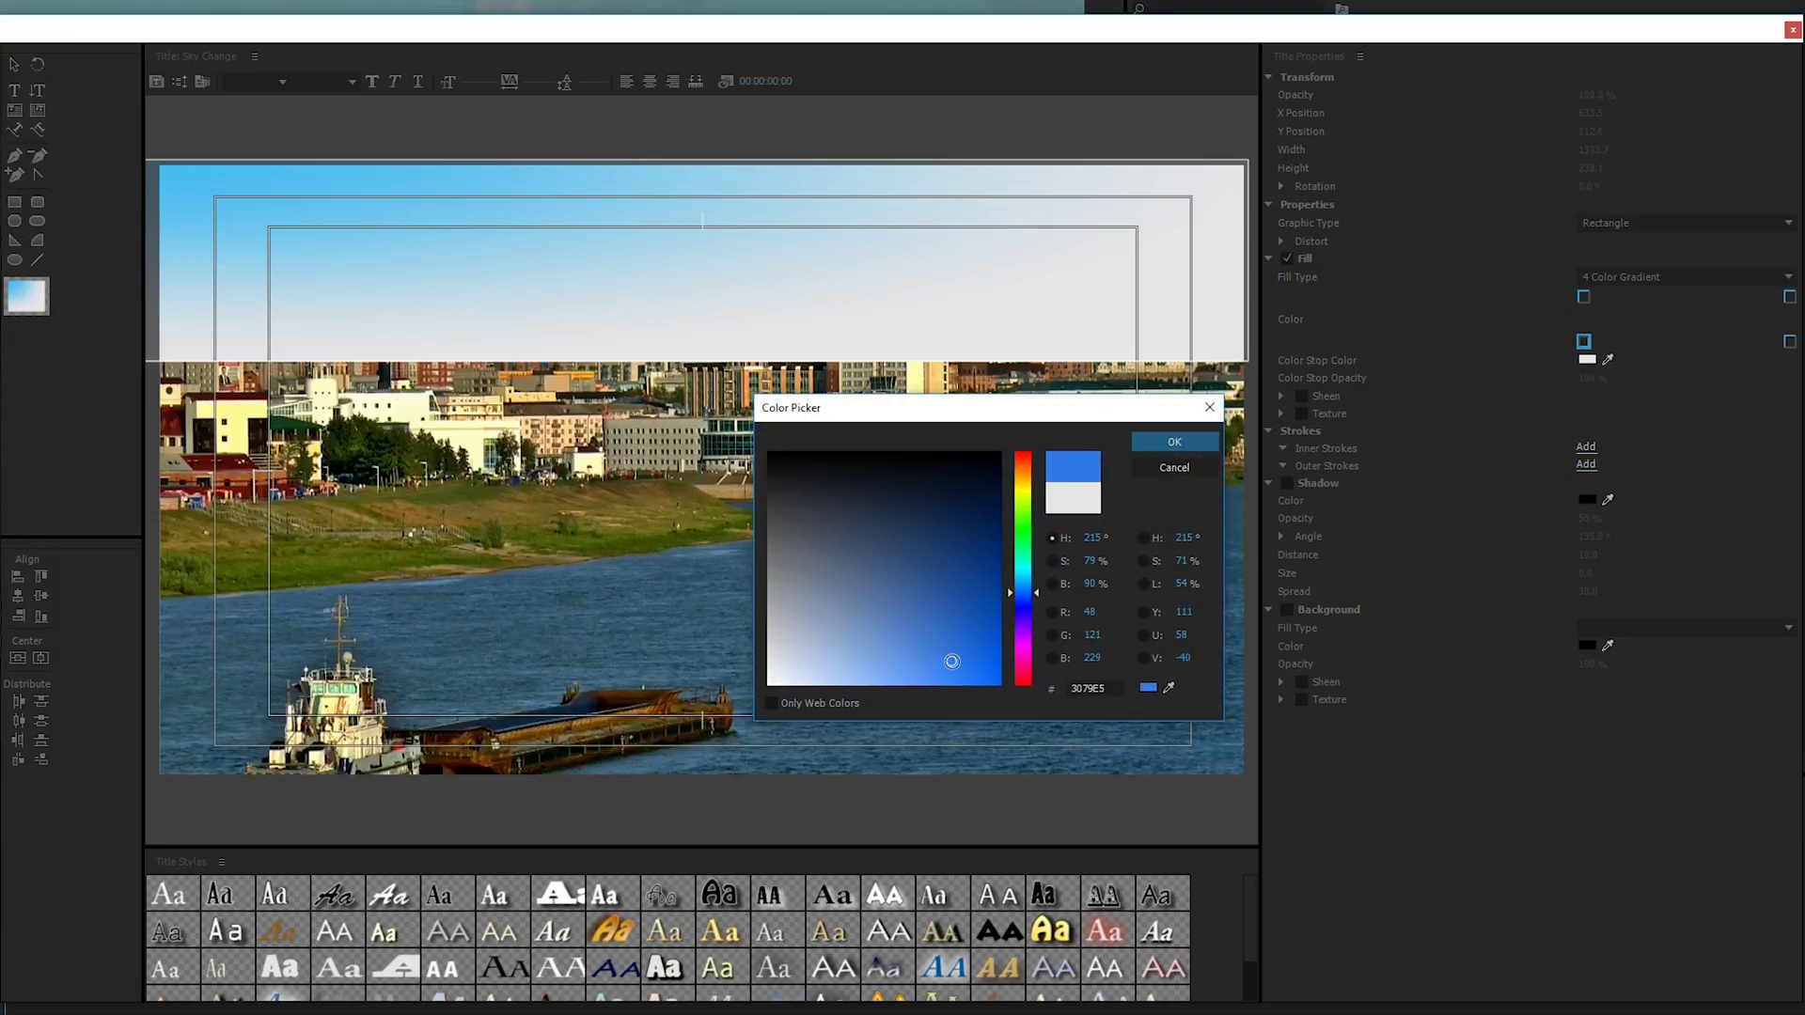
click(1165, 442)
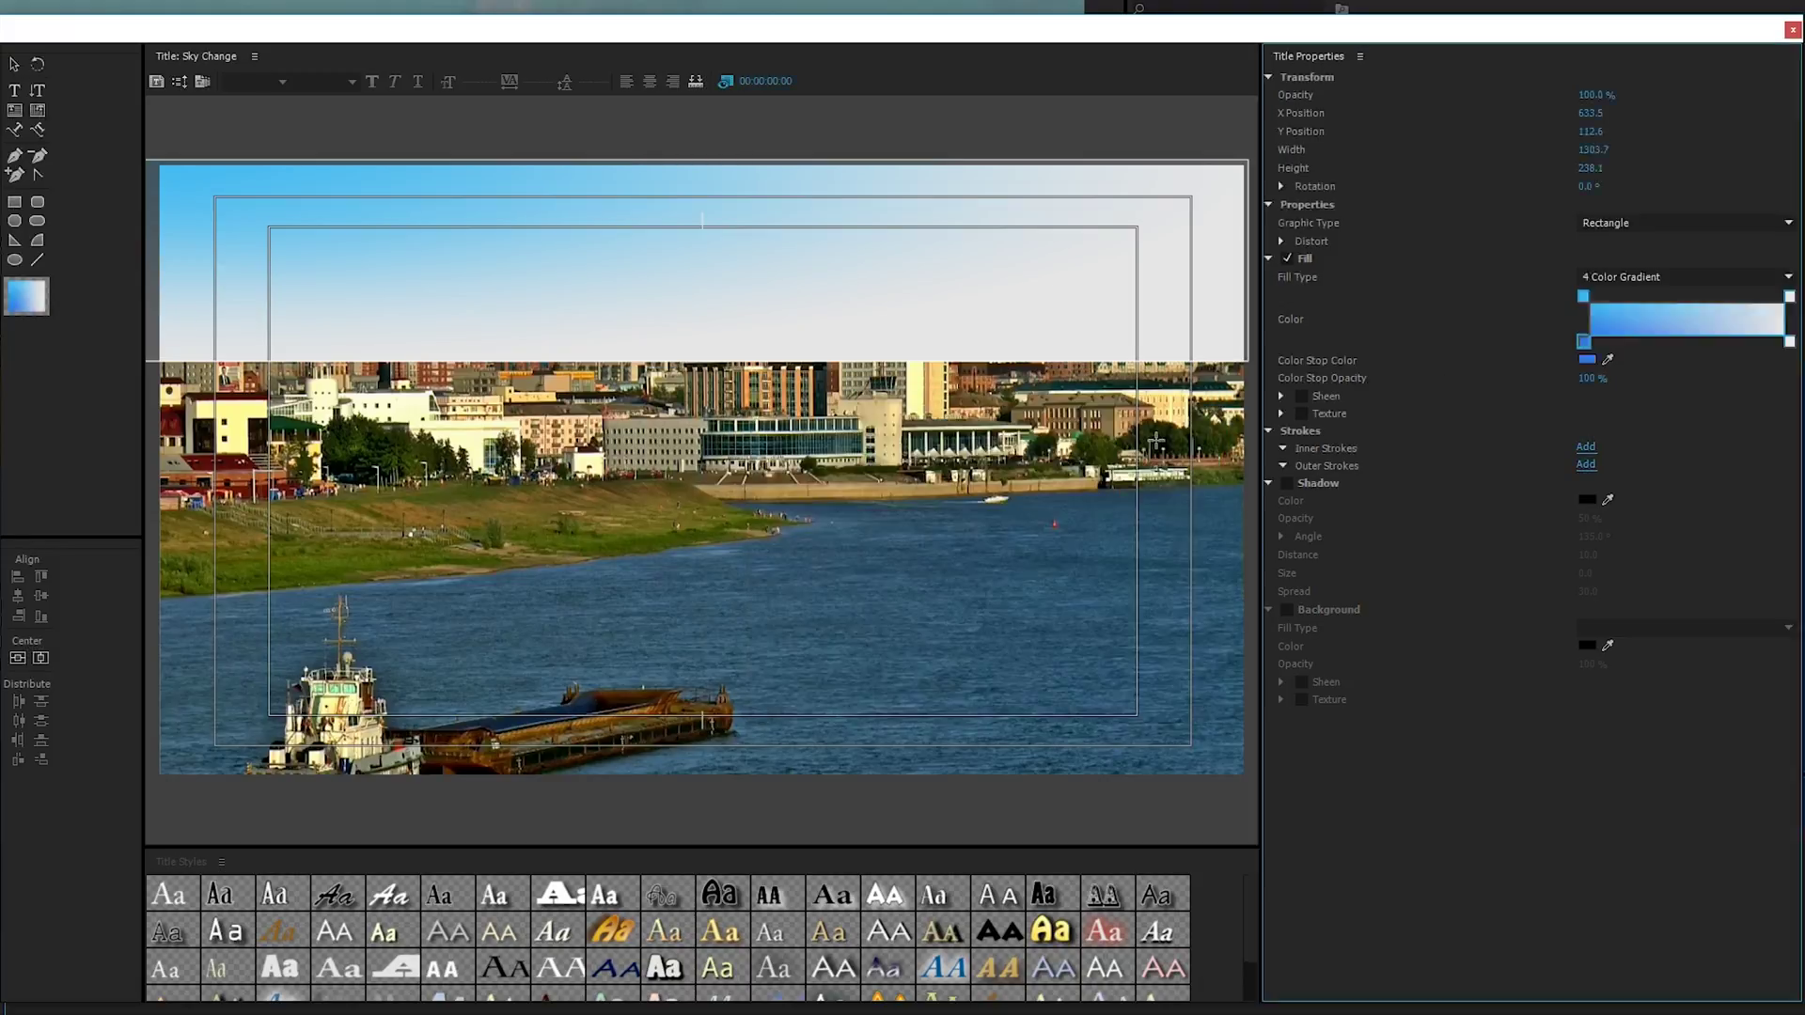
double_click(1789, 341)
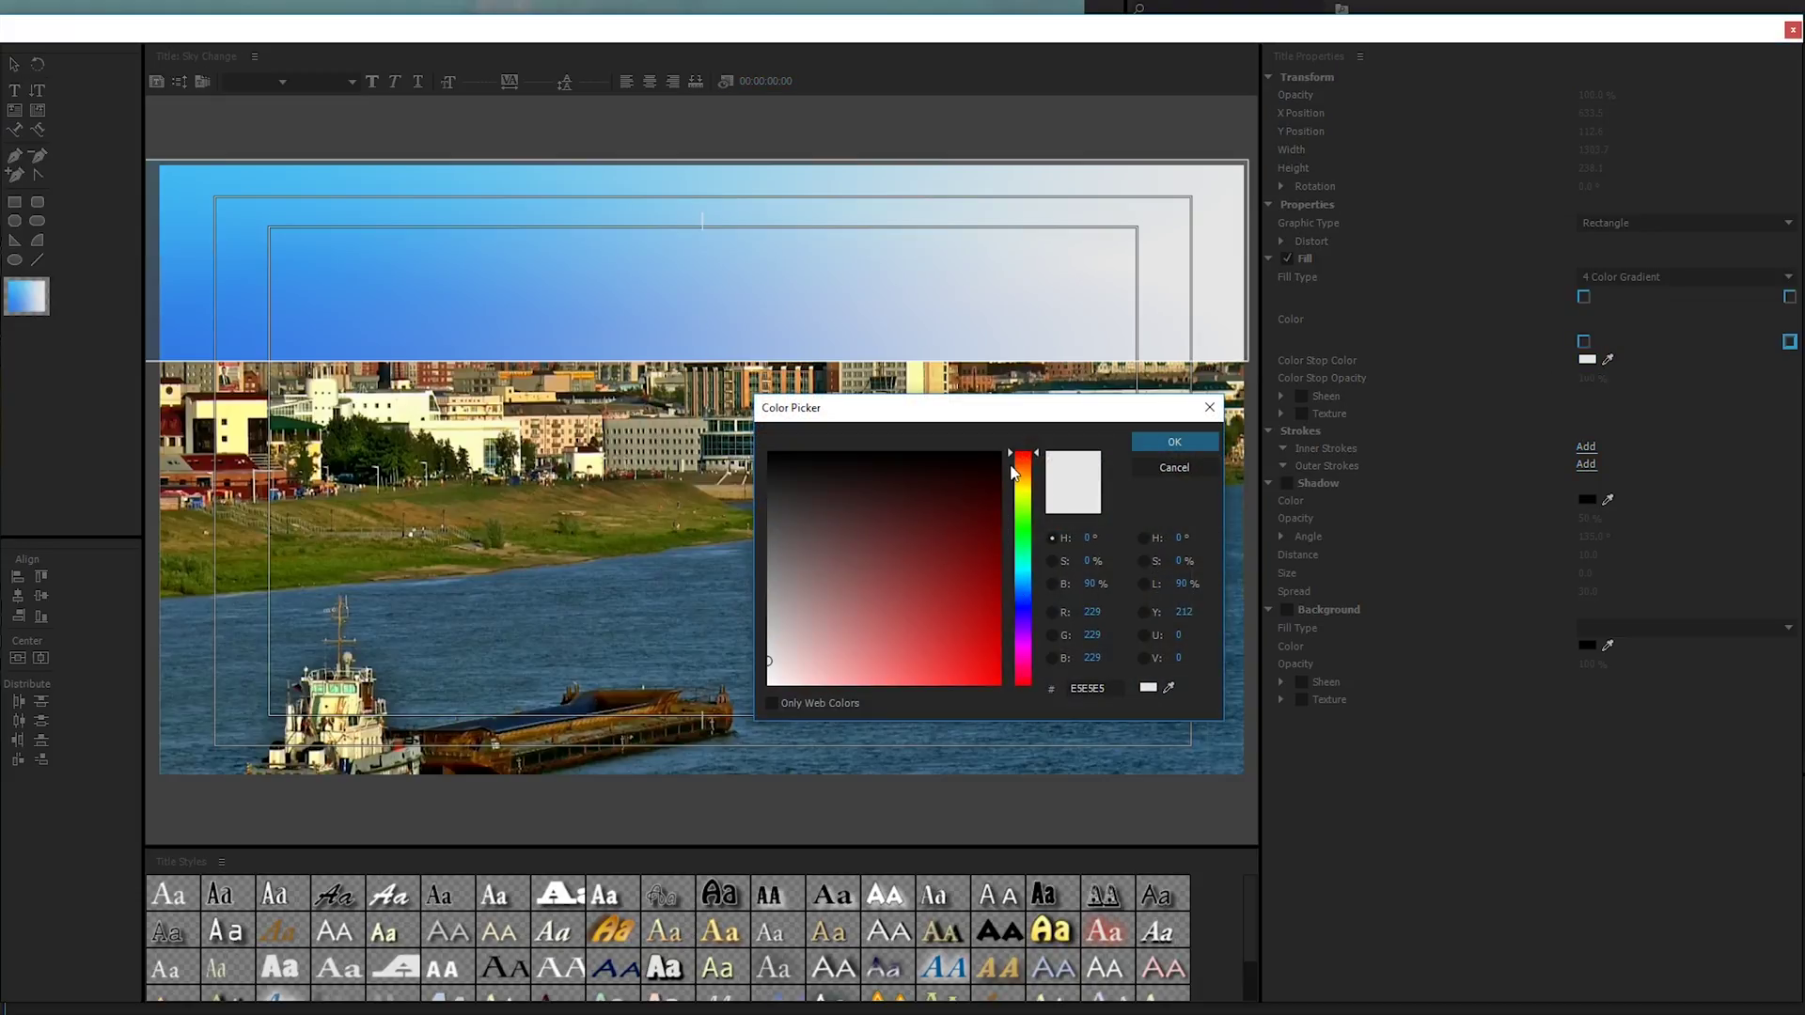
drag(1023, 474, 1035, 582)
mouse_move(929, 632)
mouse_down()
mouse_move(965, 660)
mouse_move(962, 624)
mouse_up()
click(1174, 440)
Give the top-right gradient corner a blue colour and check the finished rectangle.
double_click(1789, 296)
click(1174, 441)
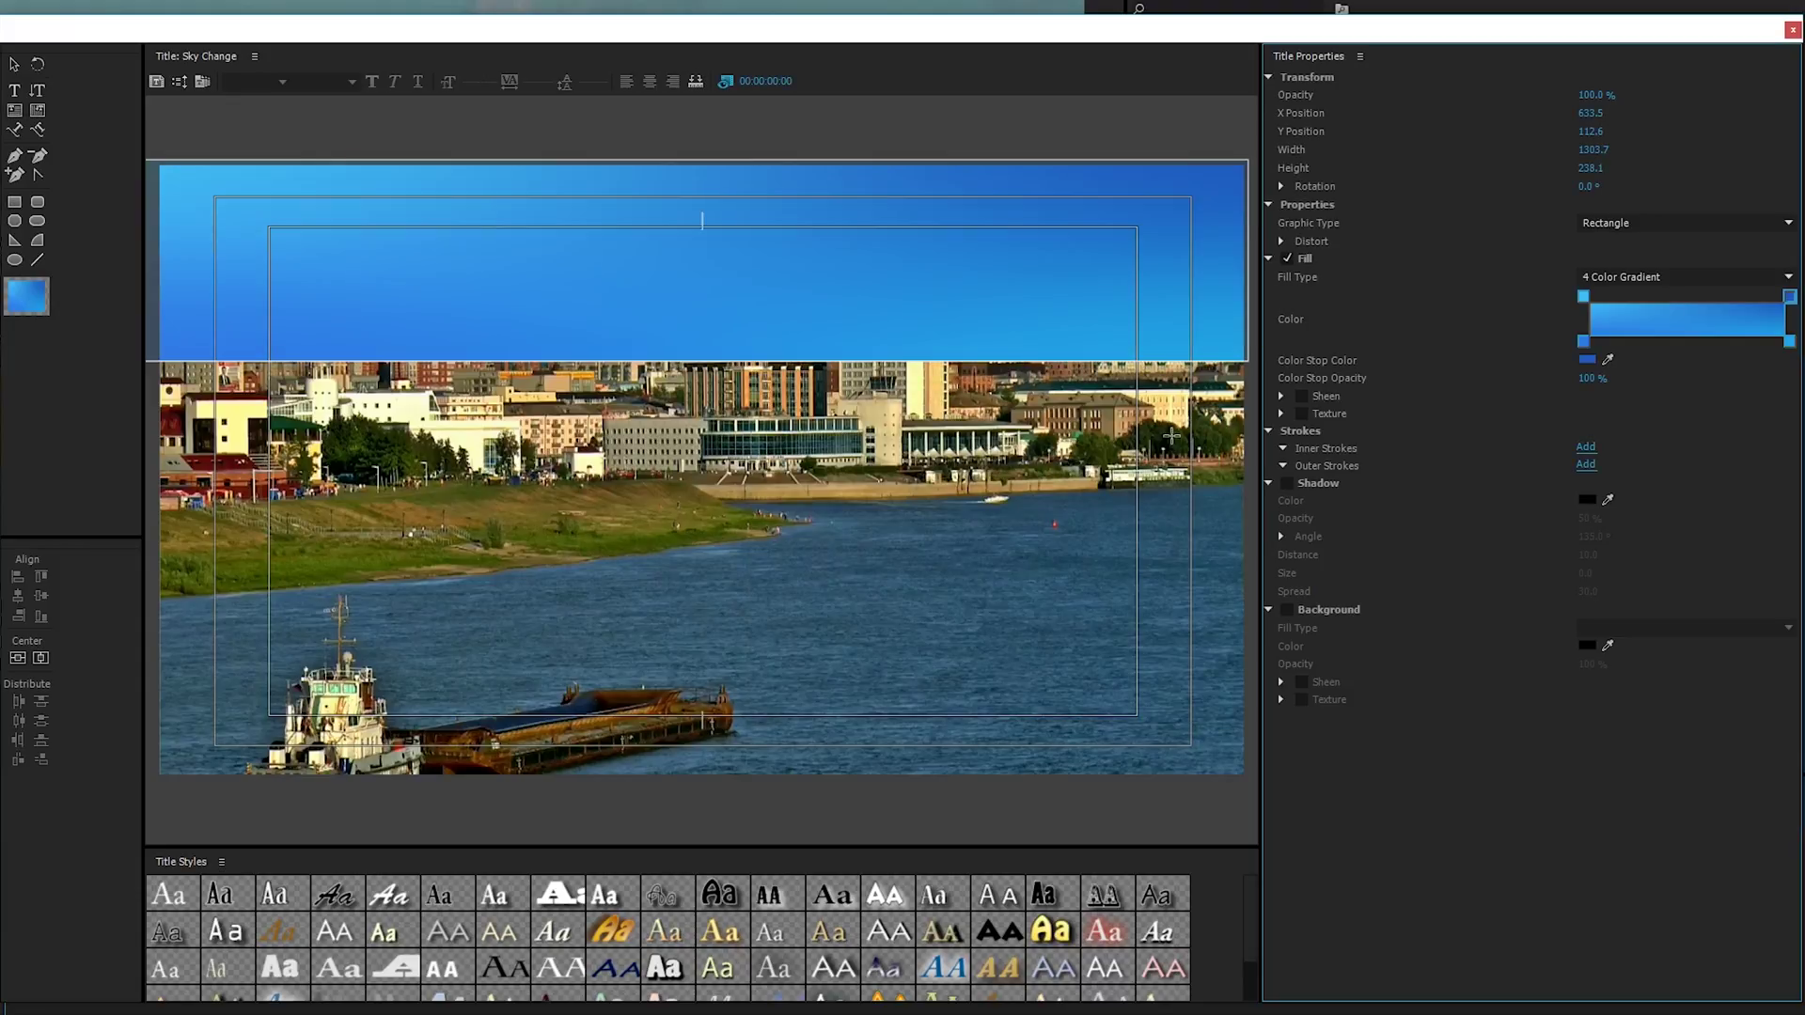
click(801, 325)
click(963, 606)
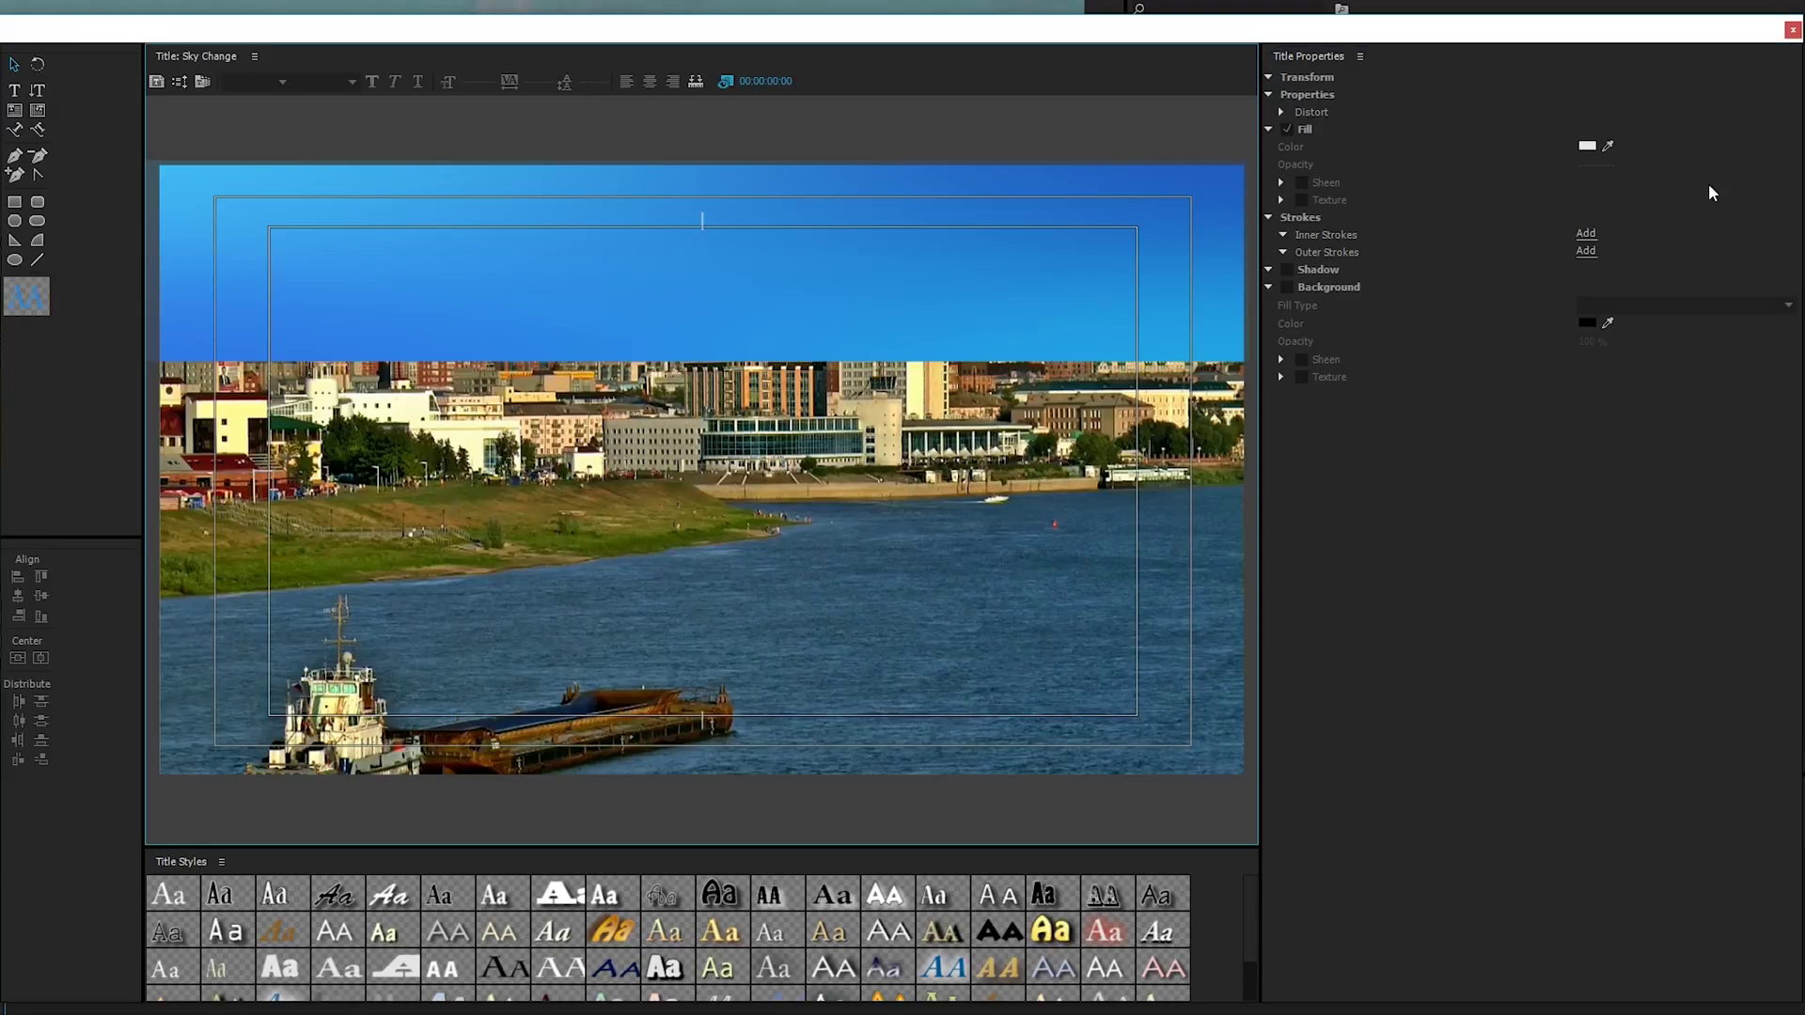
Put the Sky Change title on V2 and extend it to match the V1 footage length.
click(1792, 29)
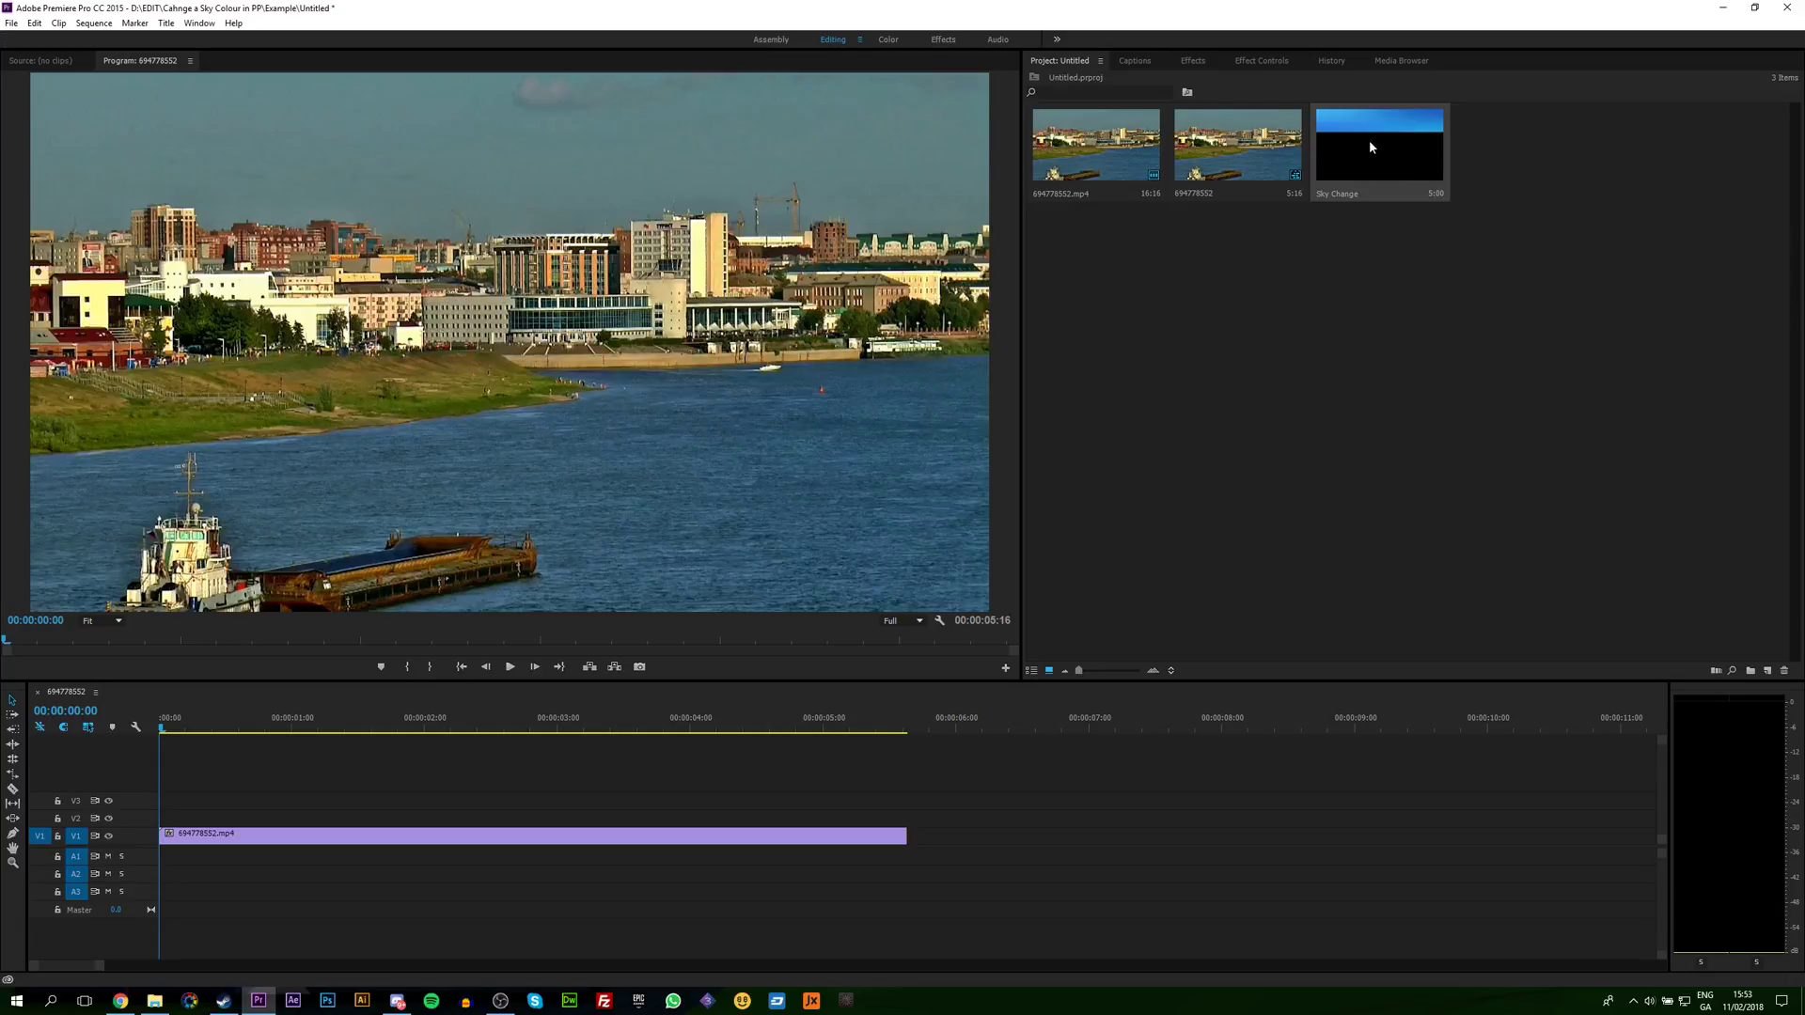
drag(1369, 145, 148, 825)
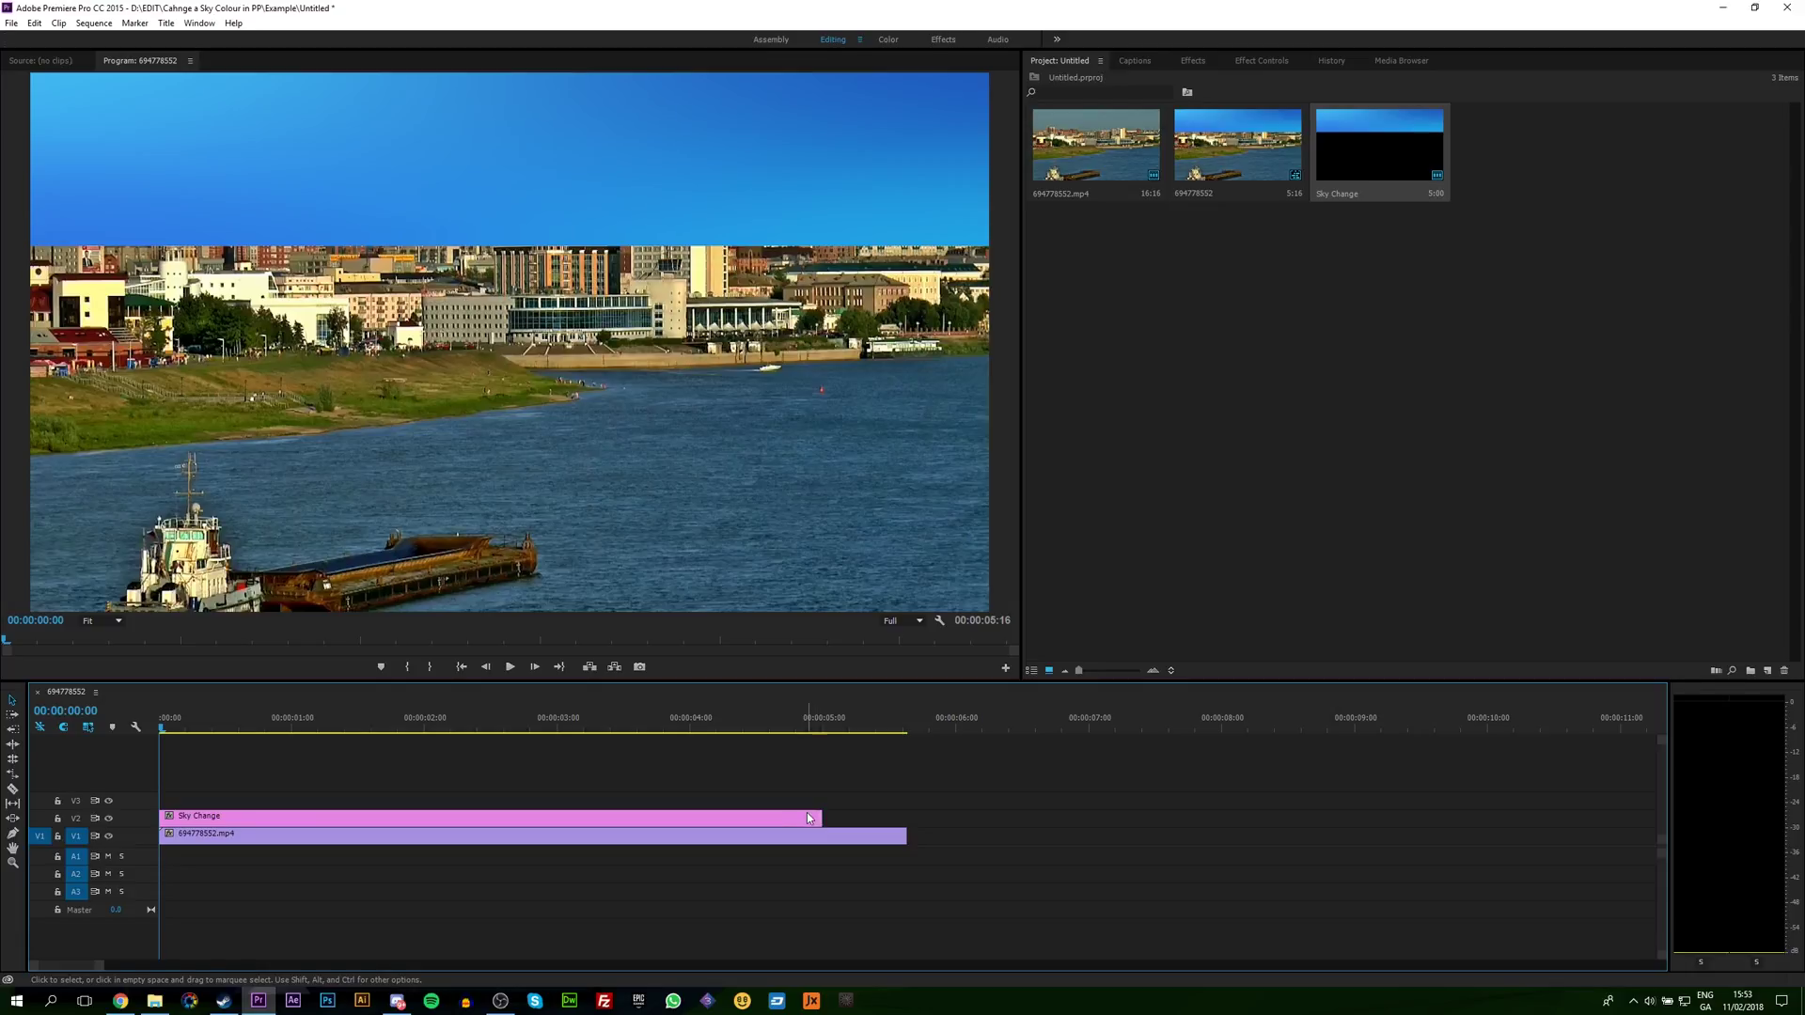
drag(817, 818, 905, 818)
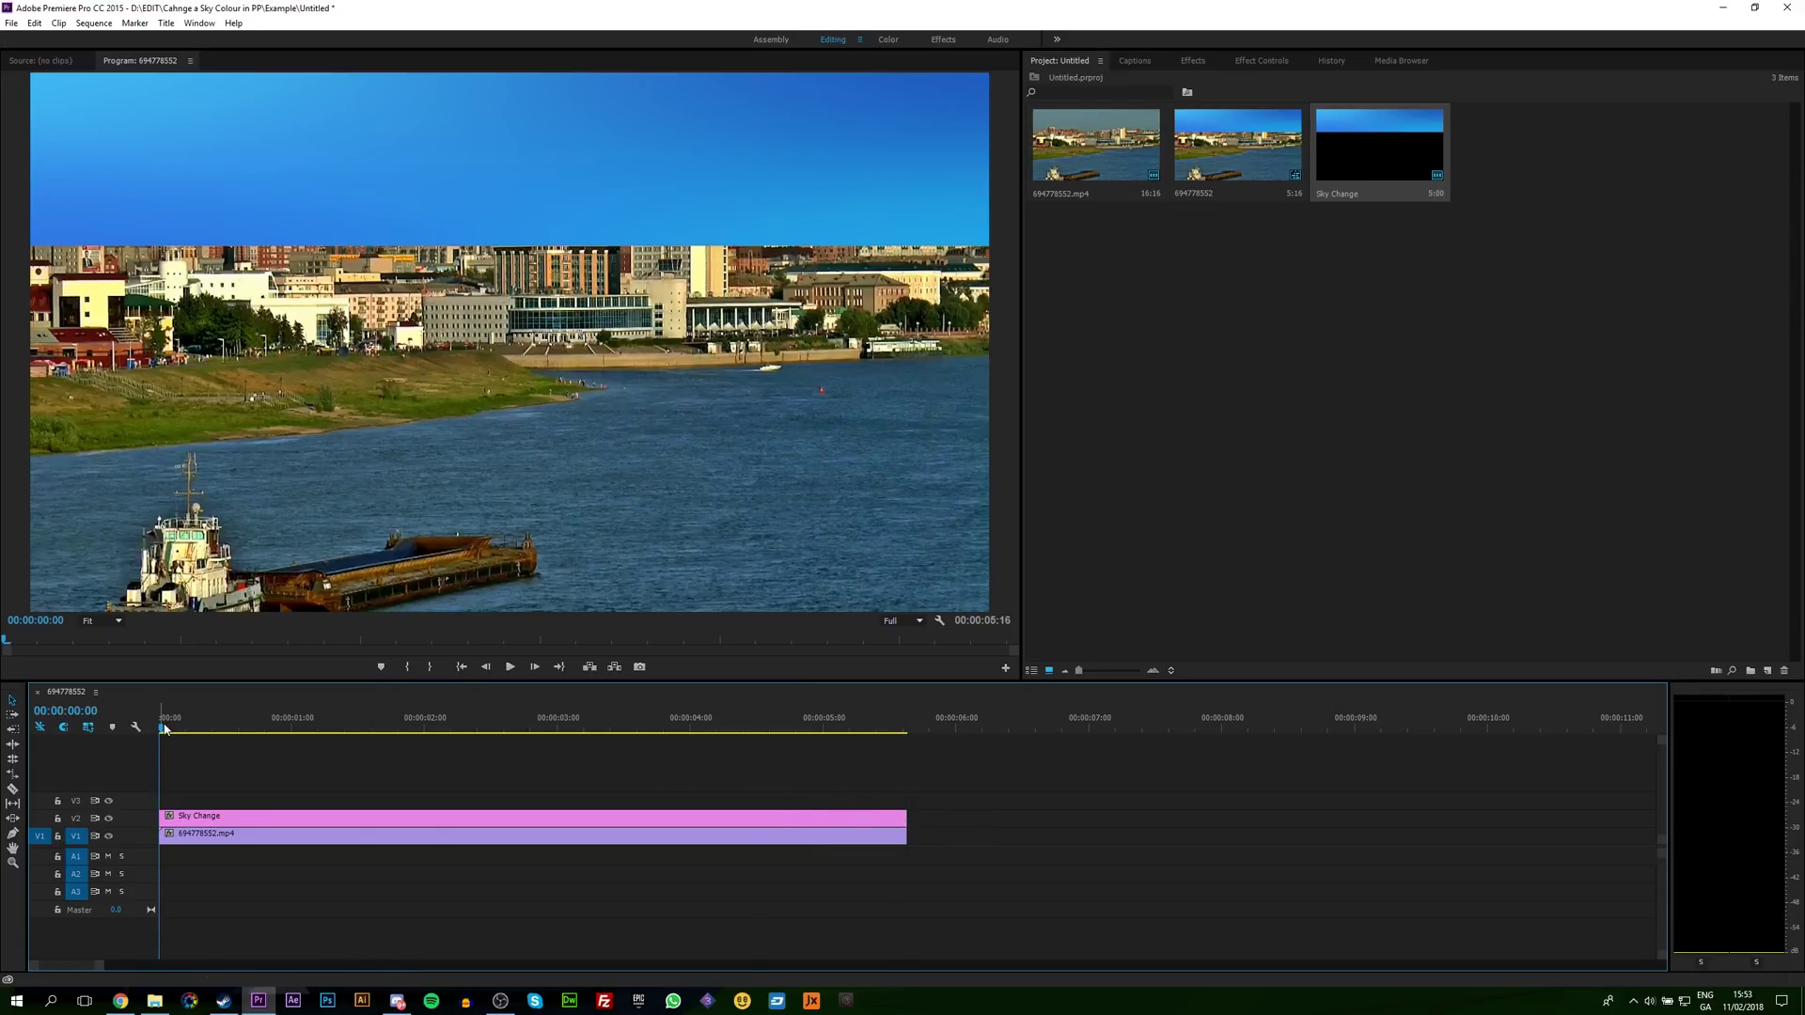
mouse_move(164, 729)
mouse_down()
mouse_move(480, 728)
mouse_move(166, 728)
mouse_up()
click(374, 823)
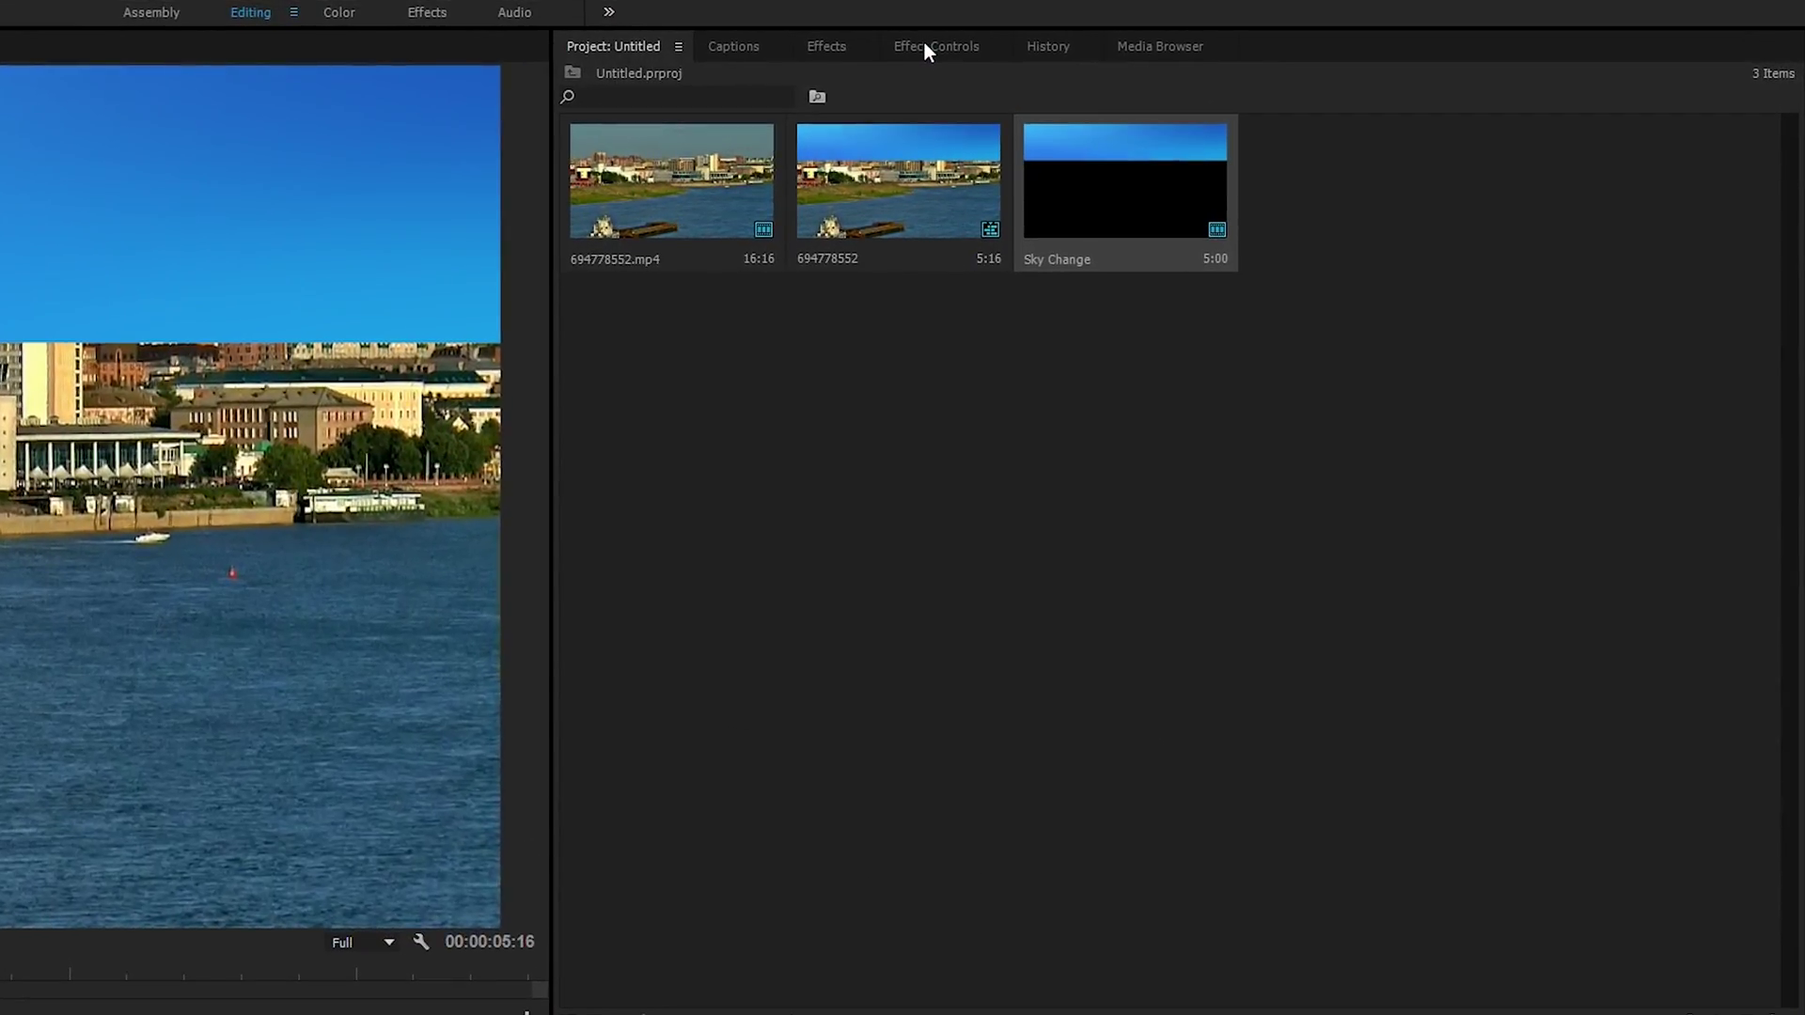
Set the Sky Change clip's Opacity to 50 in Effect Controls.
click(1253, 61)
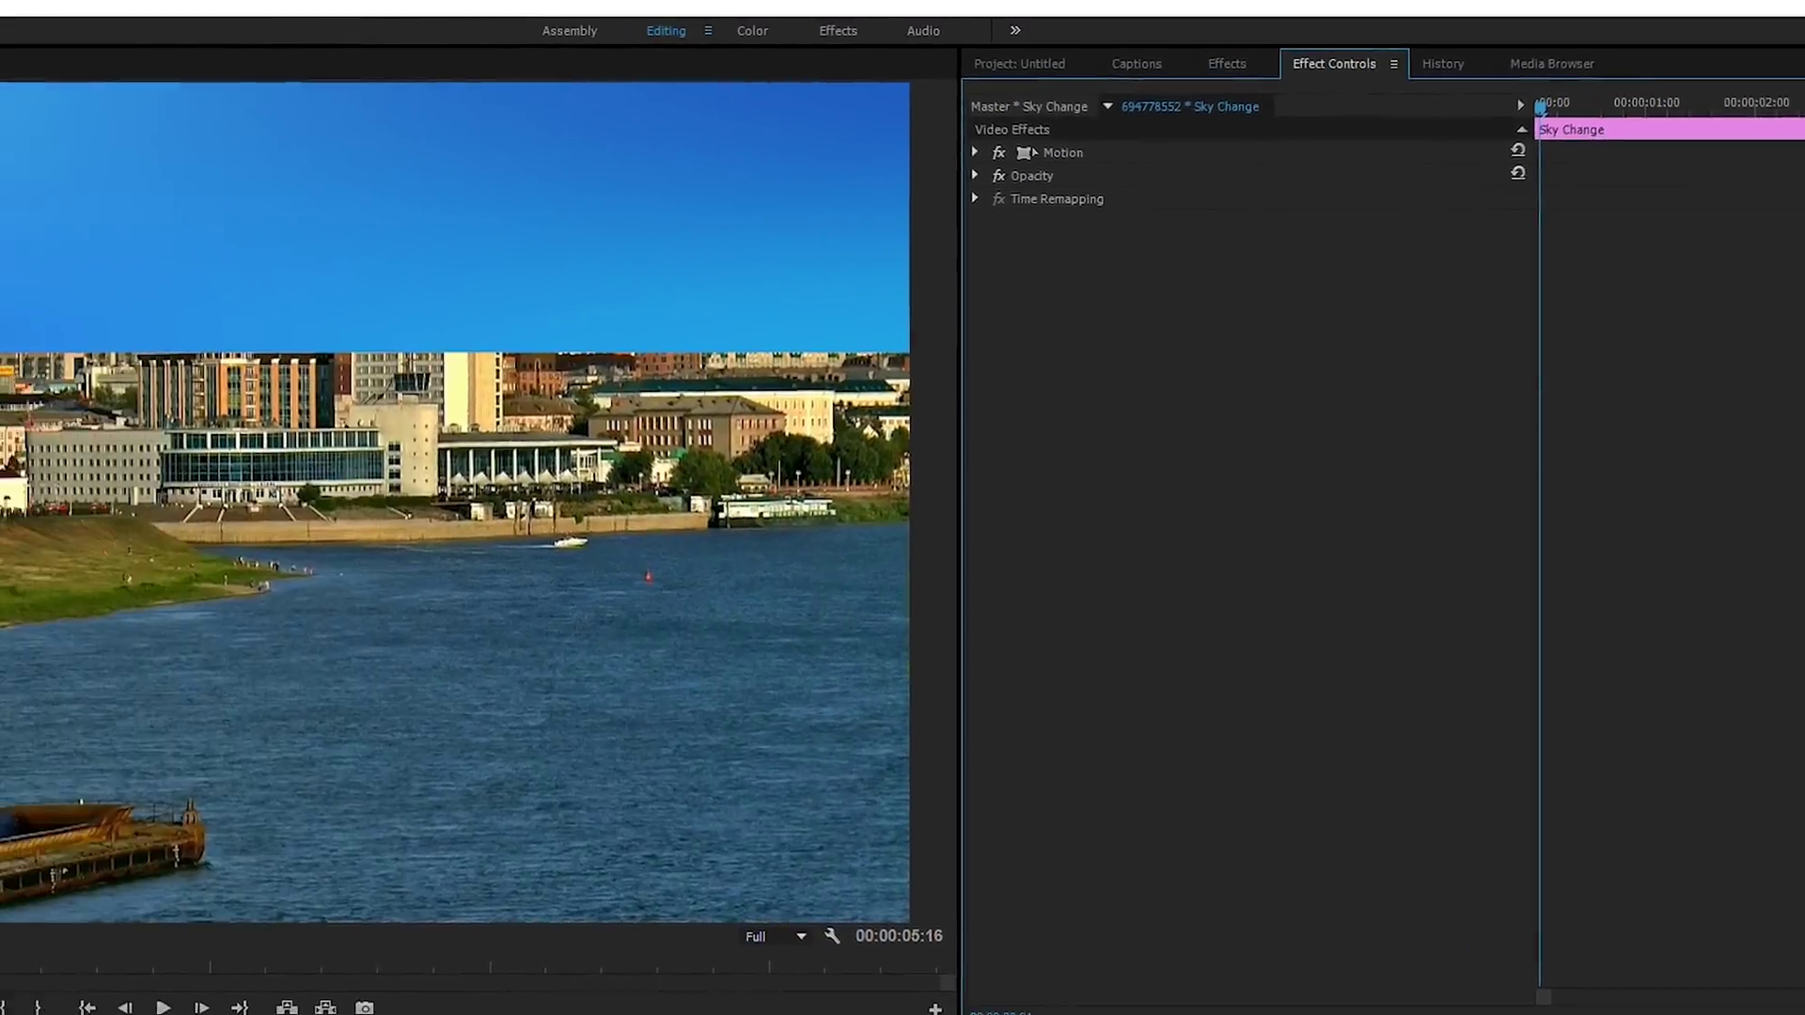
click(297, 31)
click(398, 391)
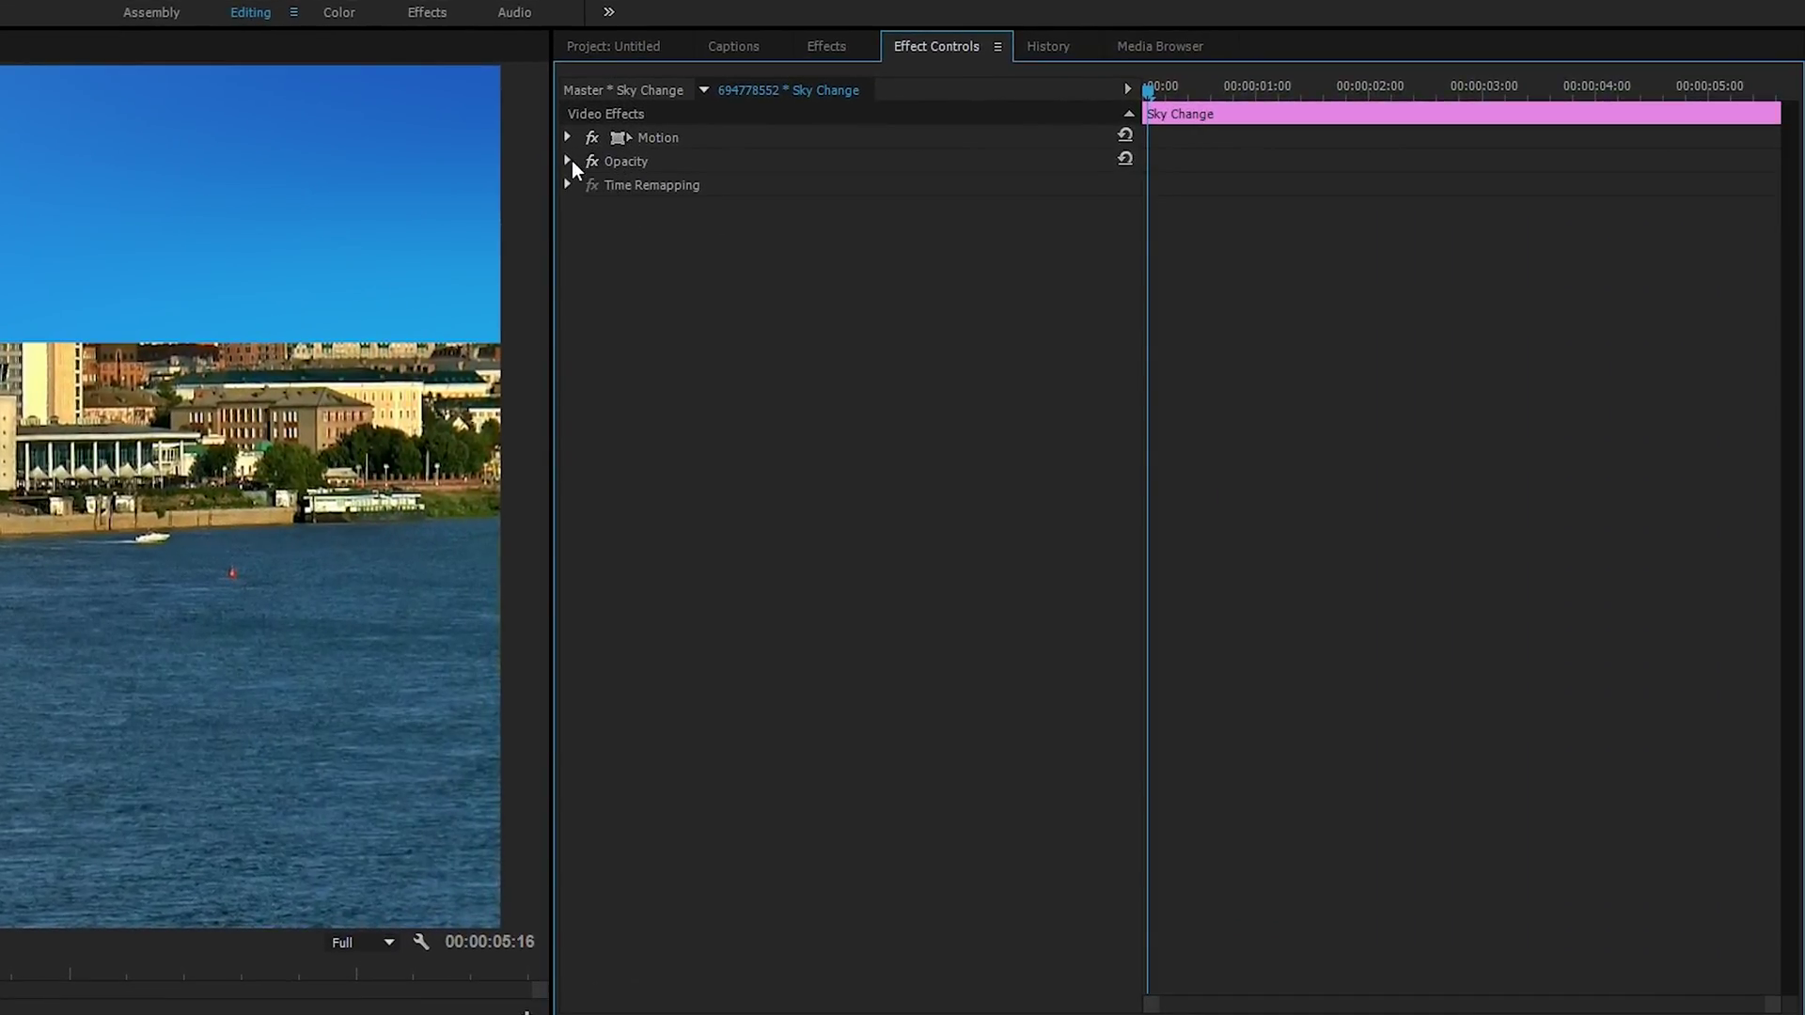
click(568, 160)
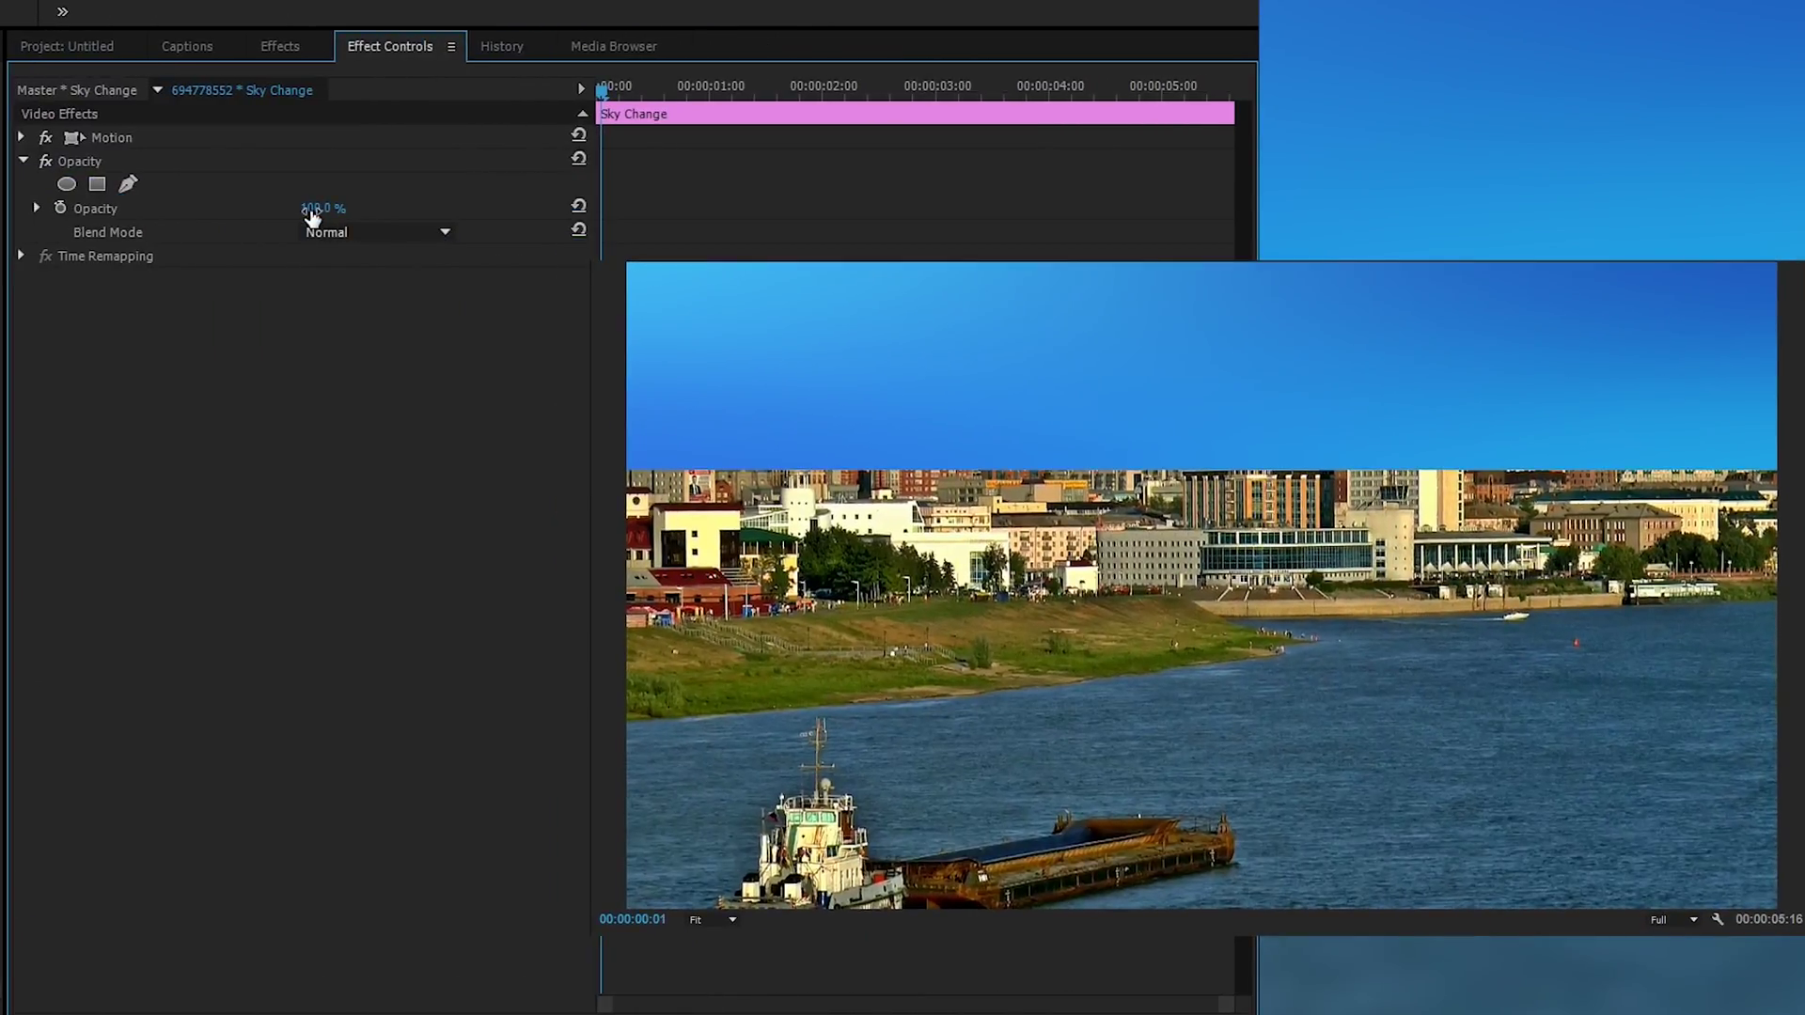
click(851, 207)
text(50)
key(Return)
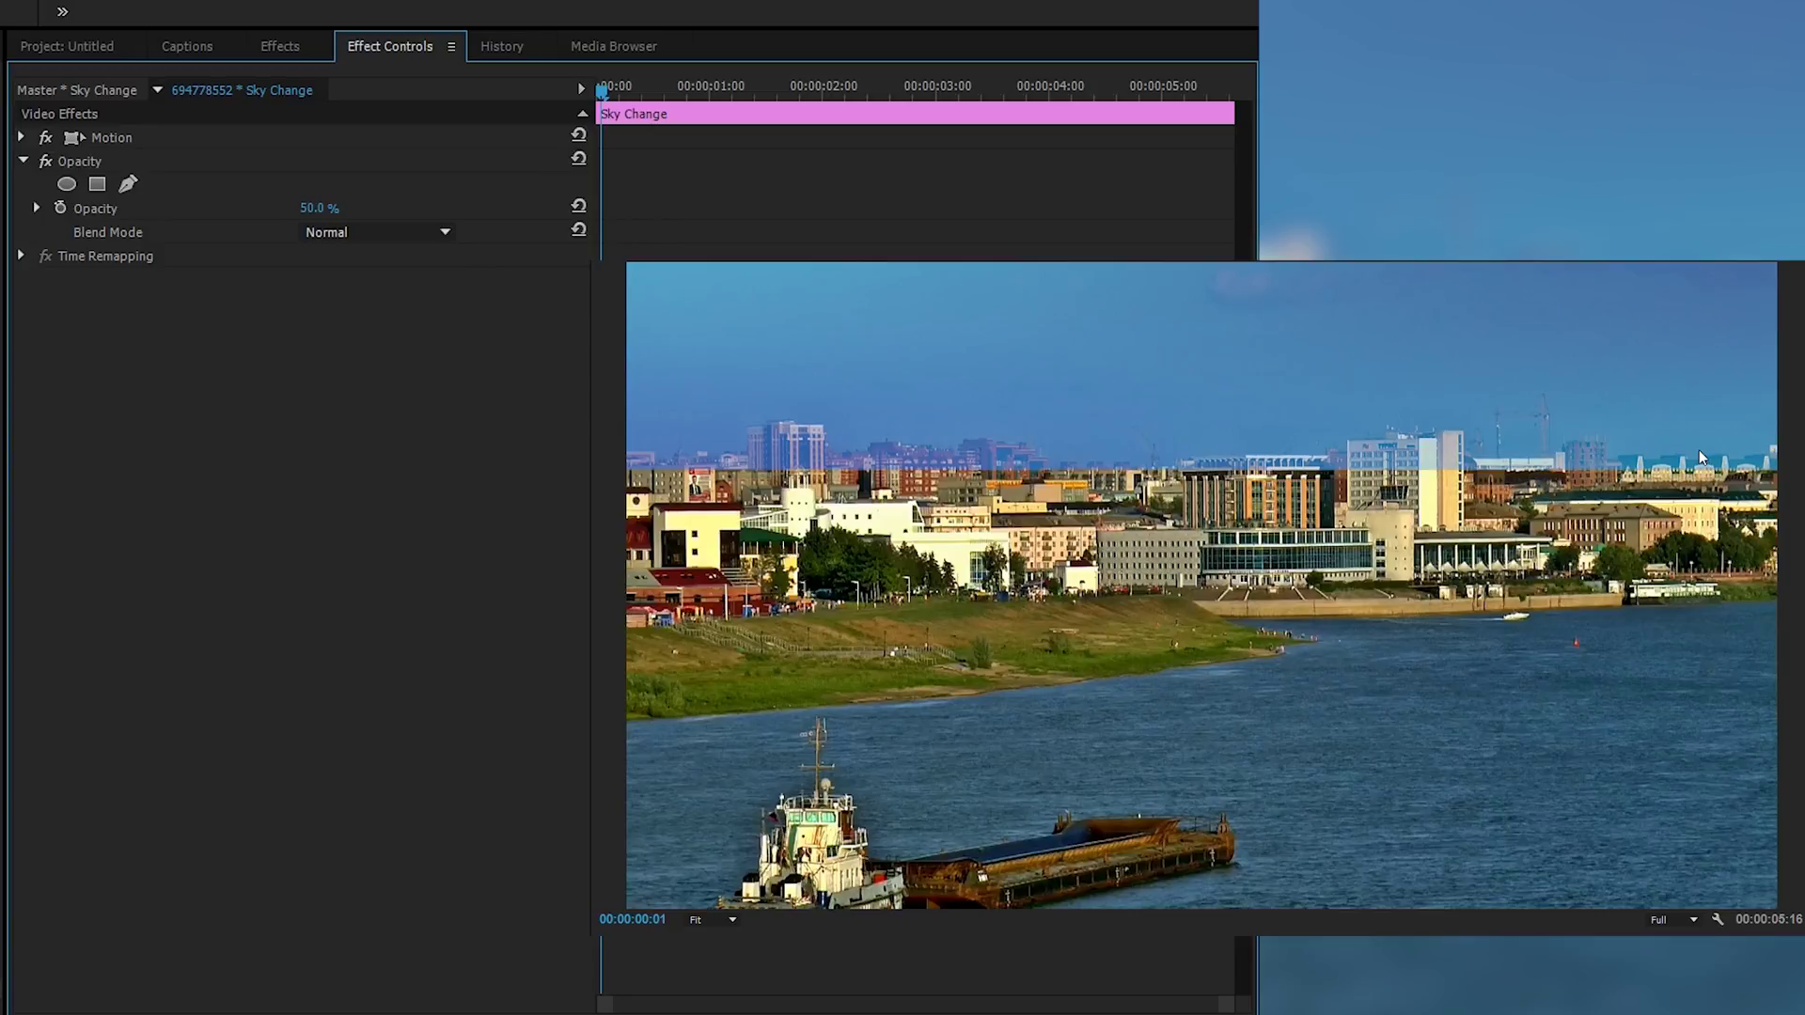
Add a free-draw bezier mask to the sky layer and zoom the monitor to 400%.
click(128, 186)
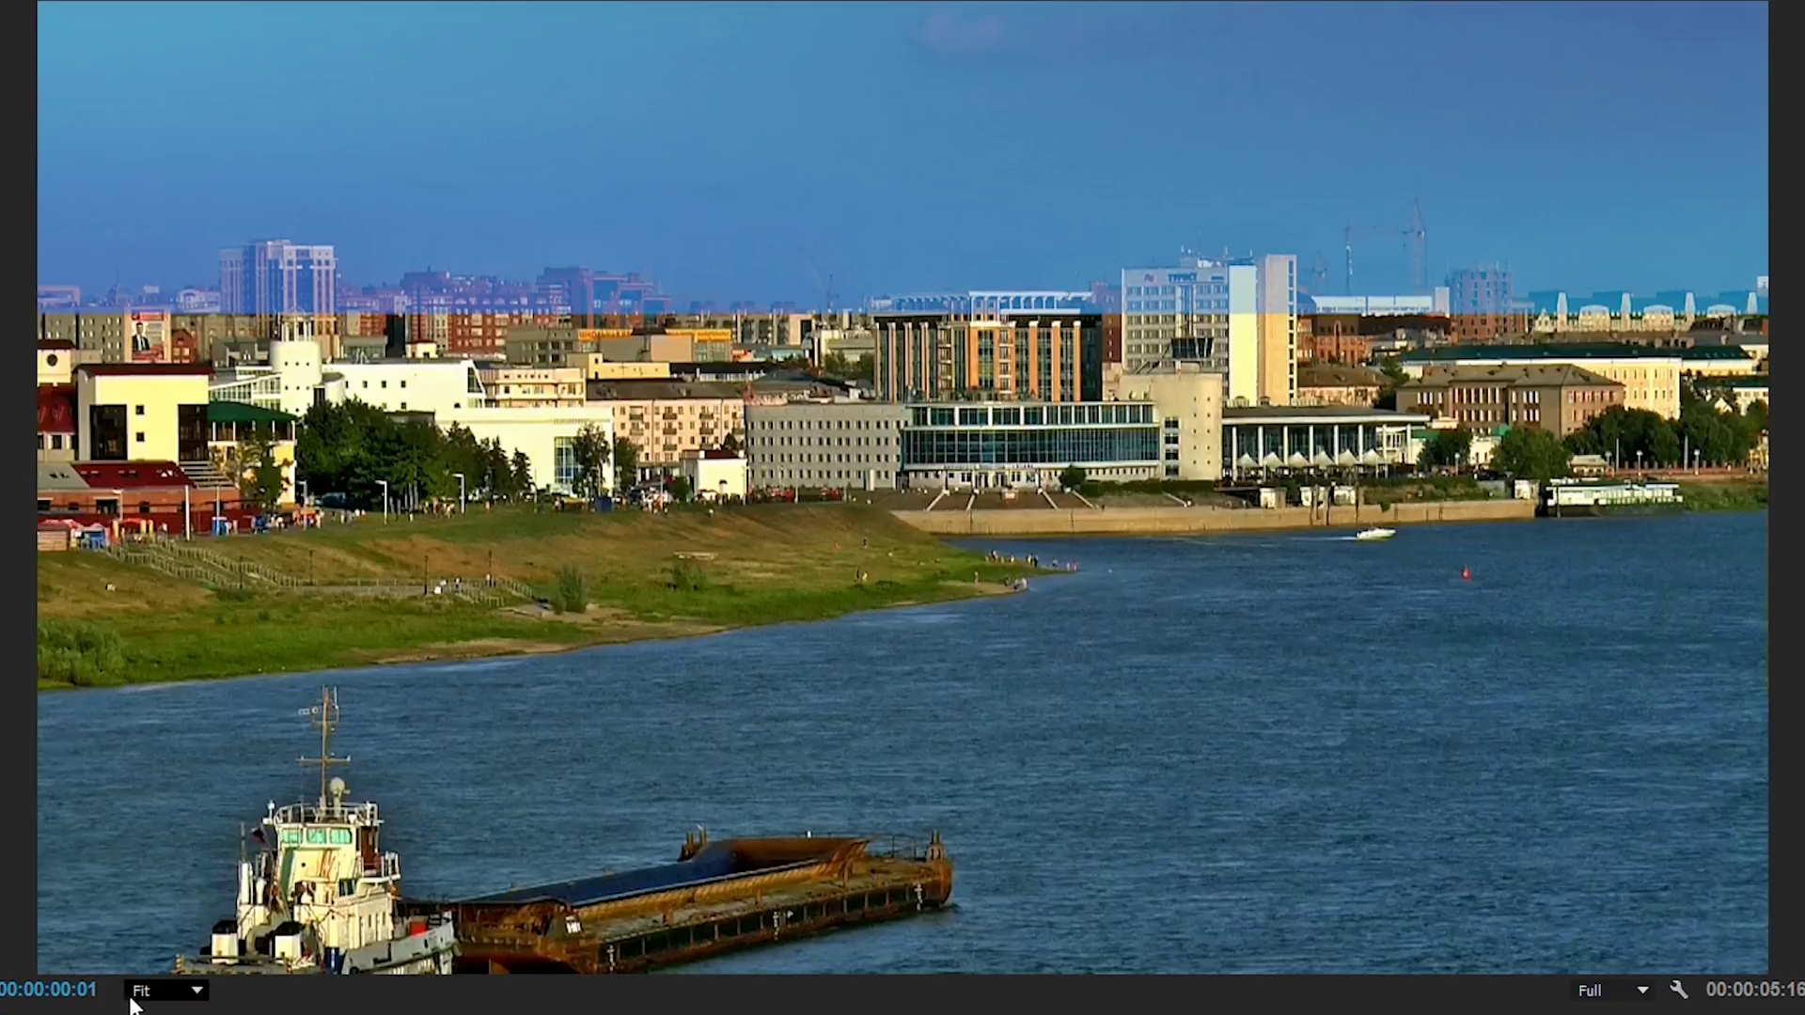
click(167, 1004)
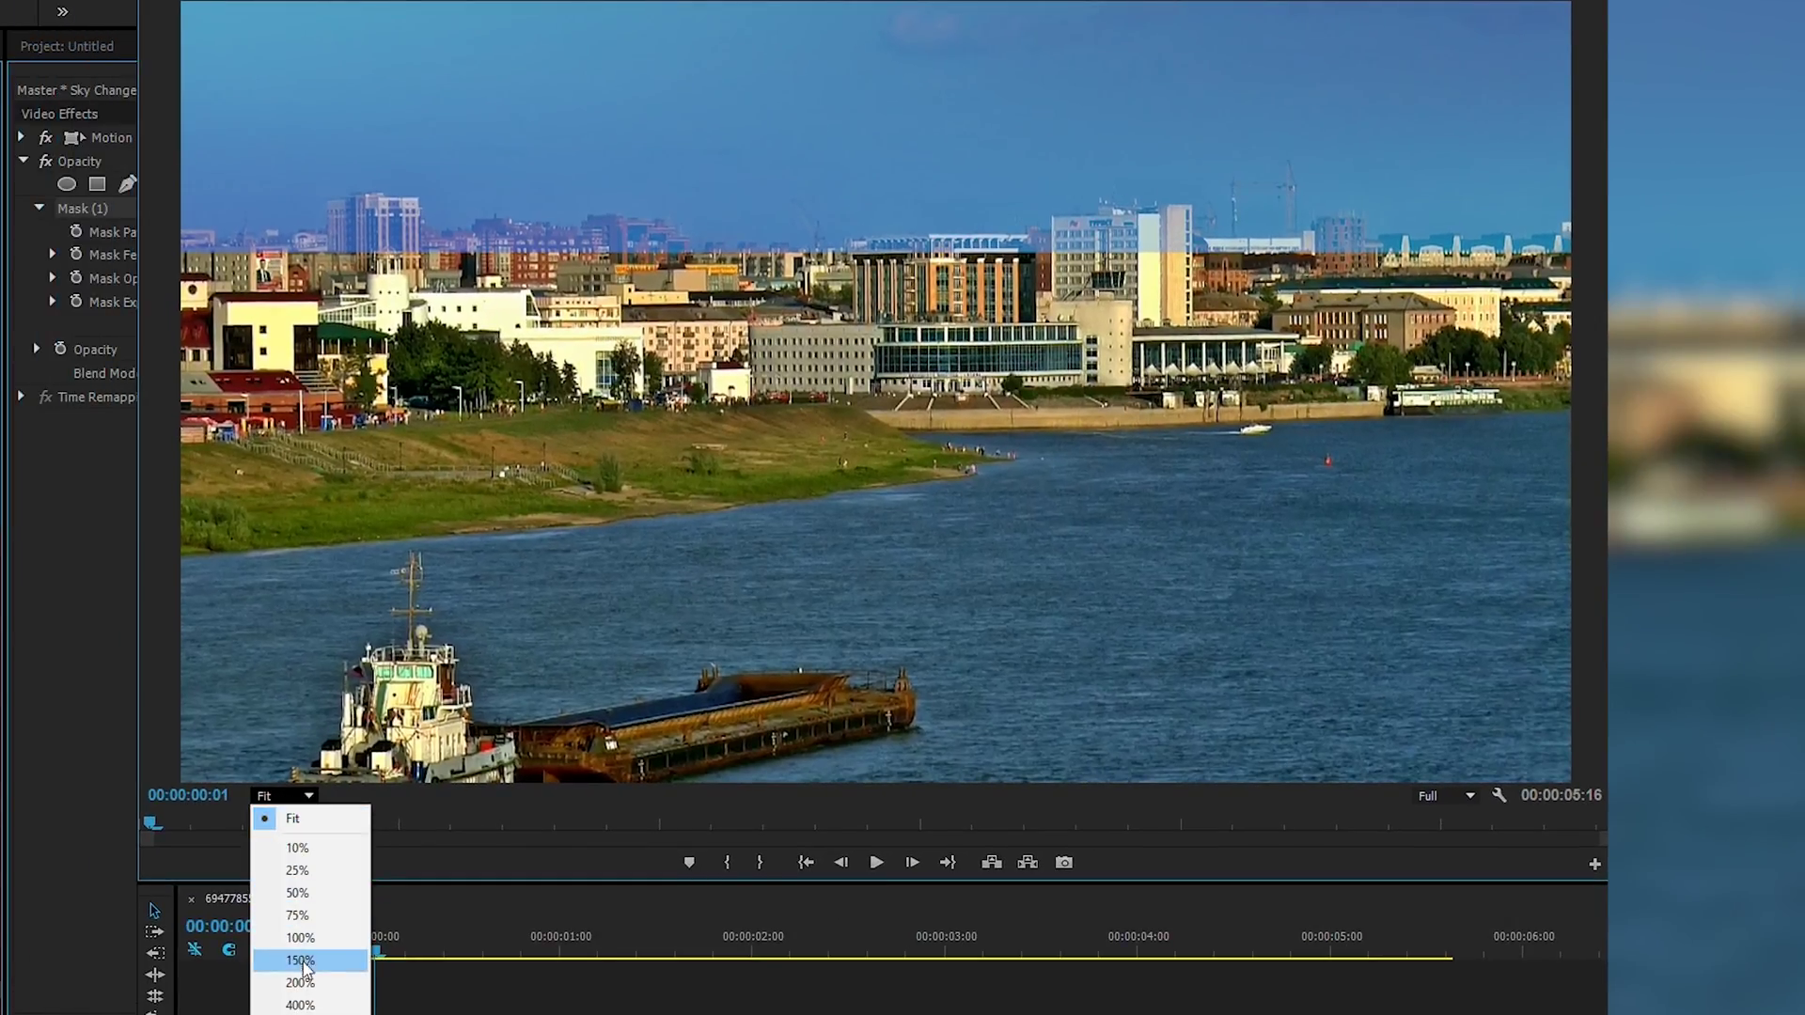
click(299, 1004)
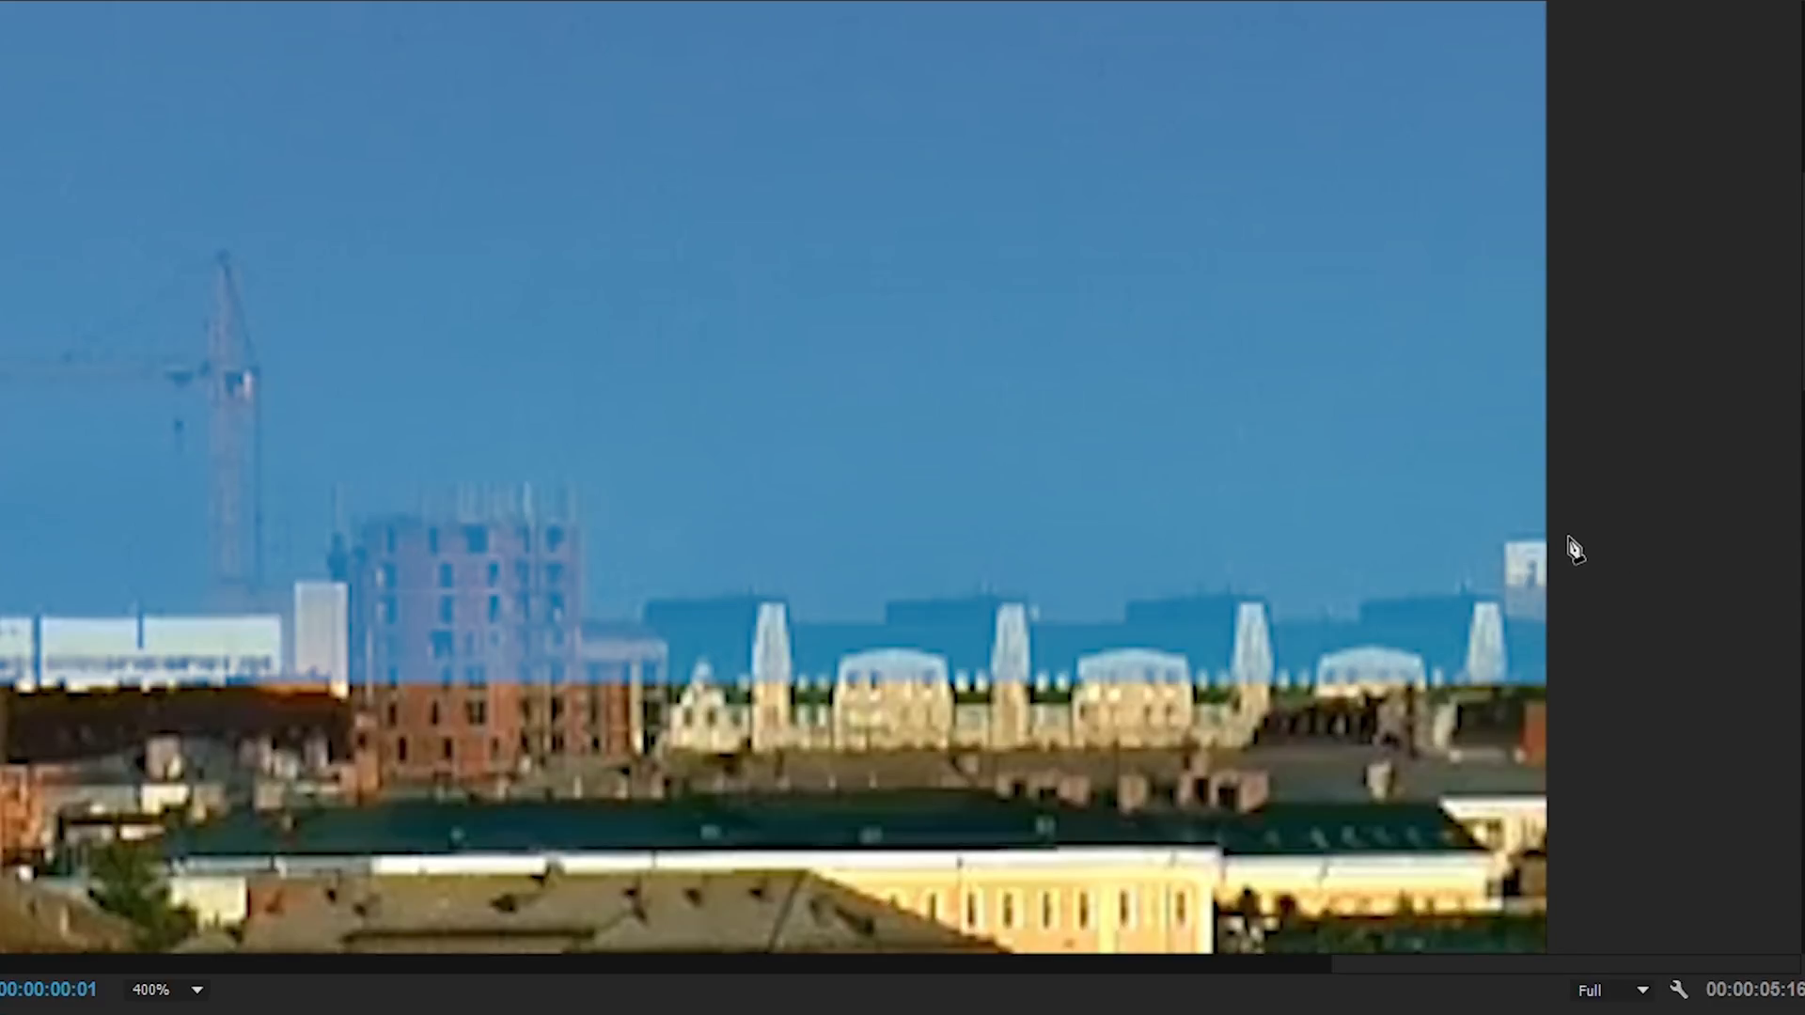
Place mask points along the rooftop line from the skyline's right side to its left edge.
drag(1566, 534, 1494, 532)
click(1497, 595)
click(1359, 596)
click(1257, 592)
click(1125, 596)
click(1027, 599)
click(879, 595)
click(783, 596)
click(646, 595)
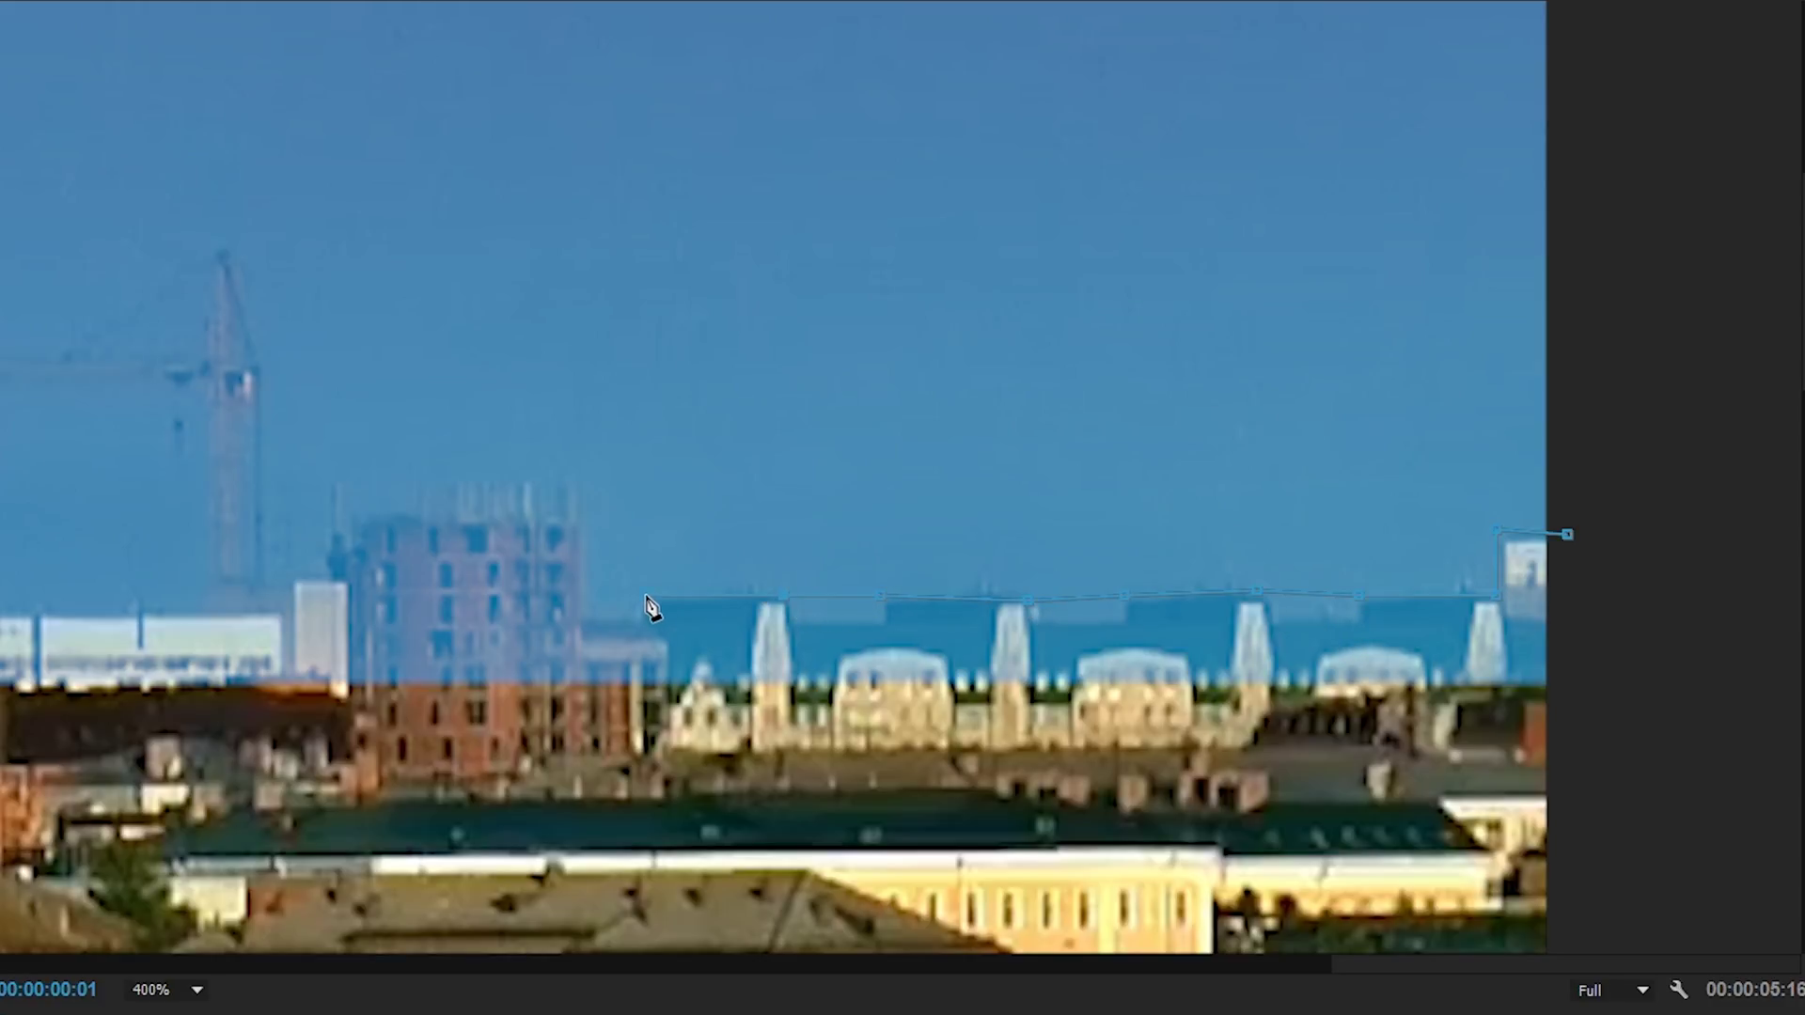
click(585, 591)
click(575, 464)
click(325, 484)
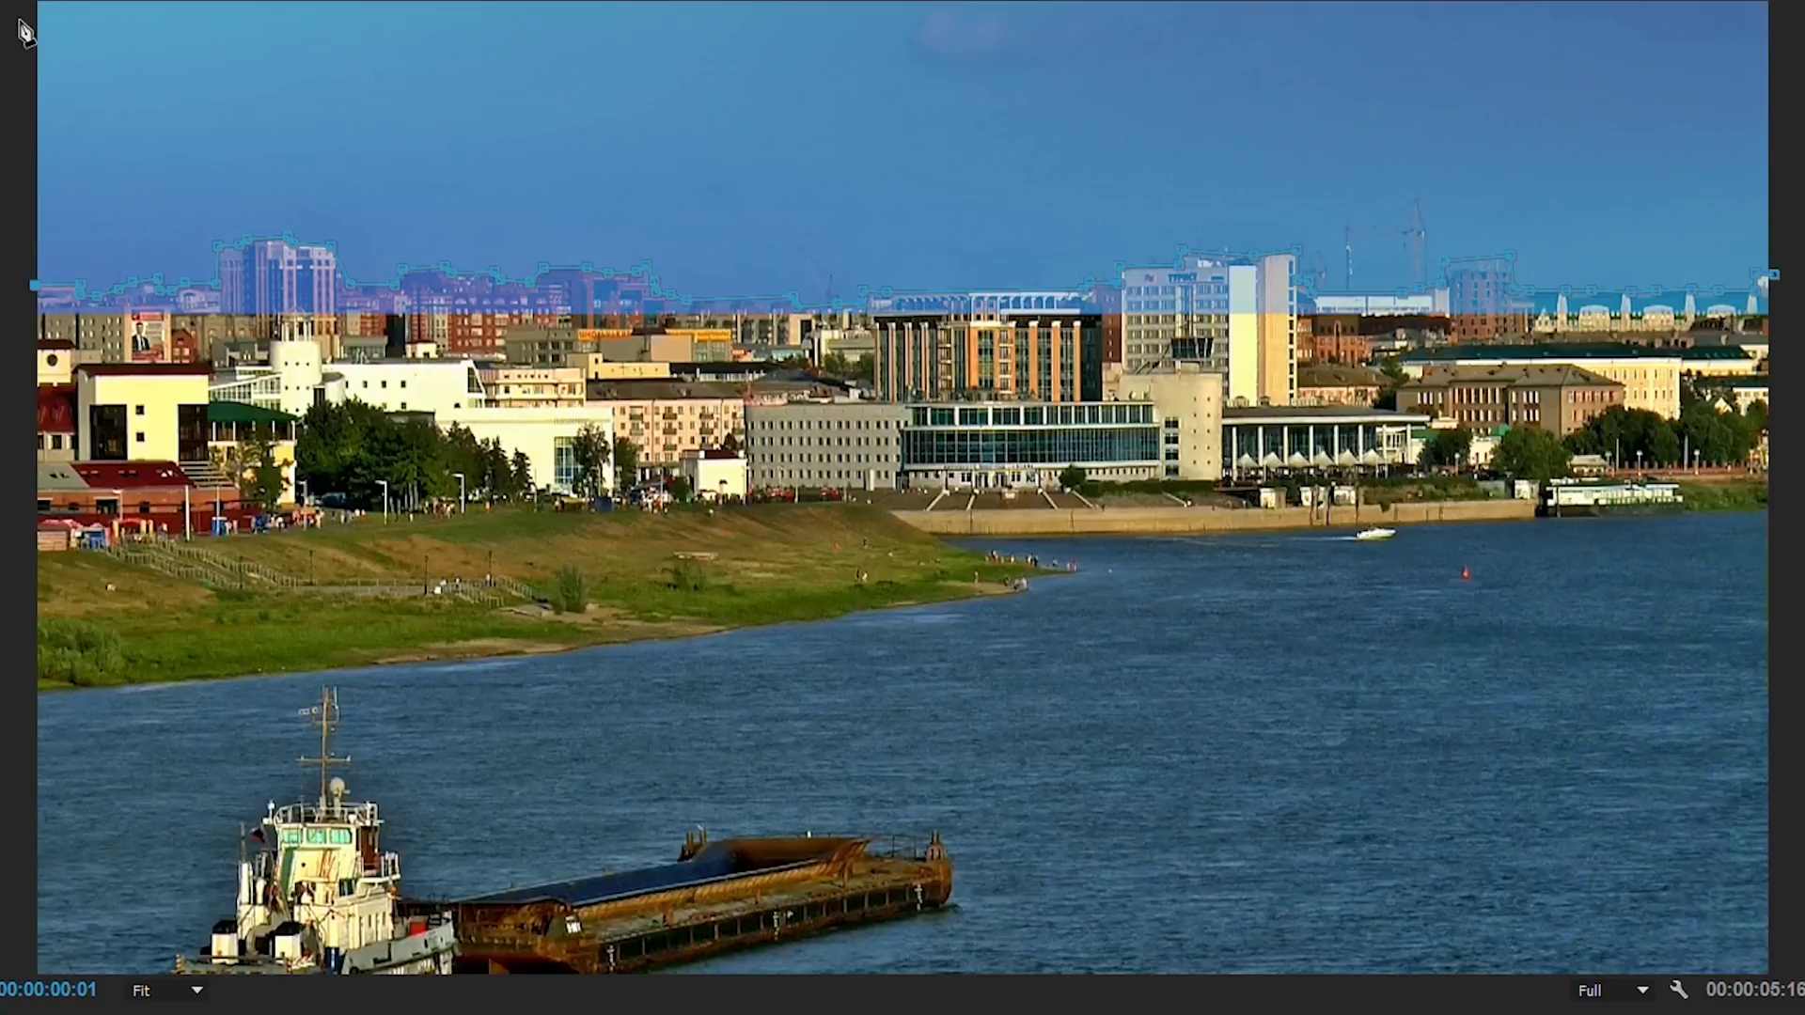
Add mask points at the frame's top-left and top-right corners, close the path, and deselect.
click(16, 6)
click(1783, 6)
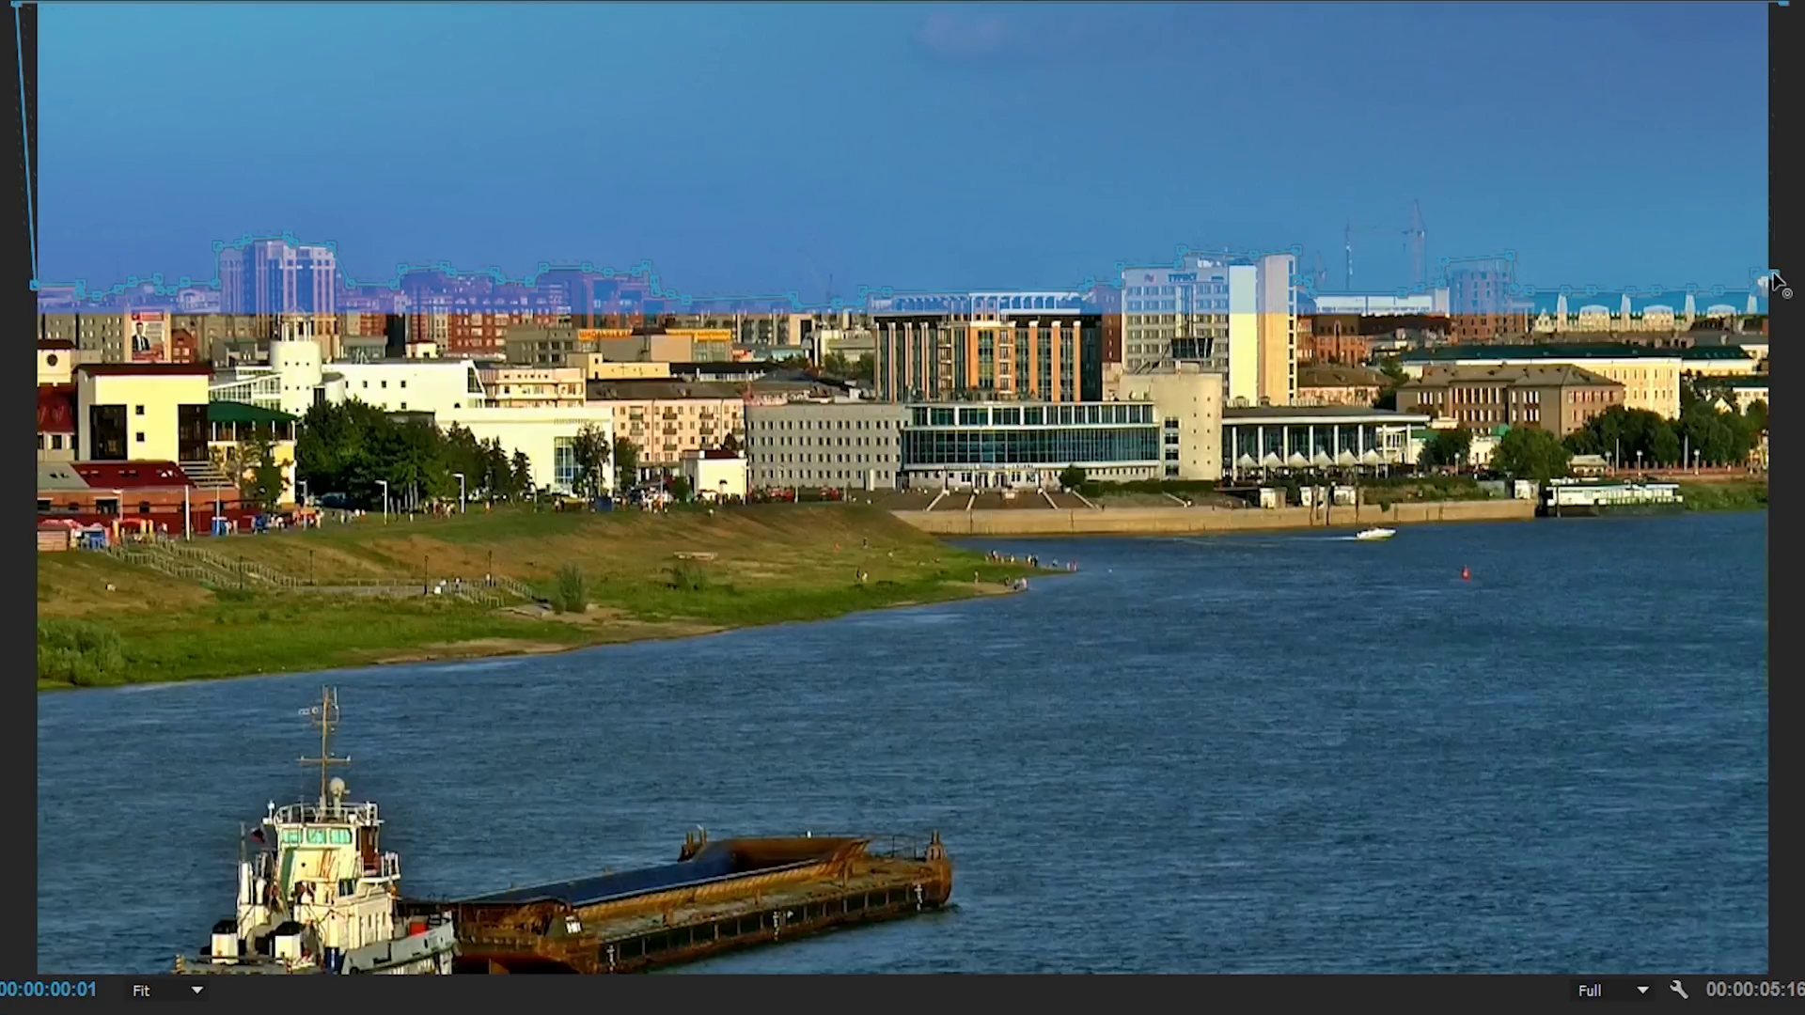
click(1773, 275)
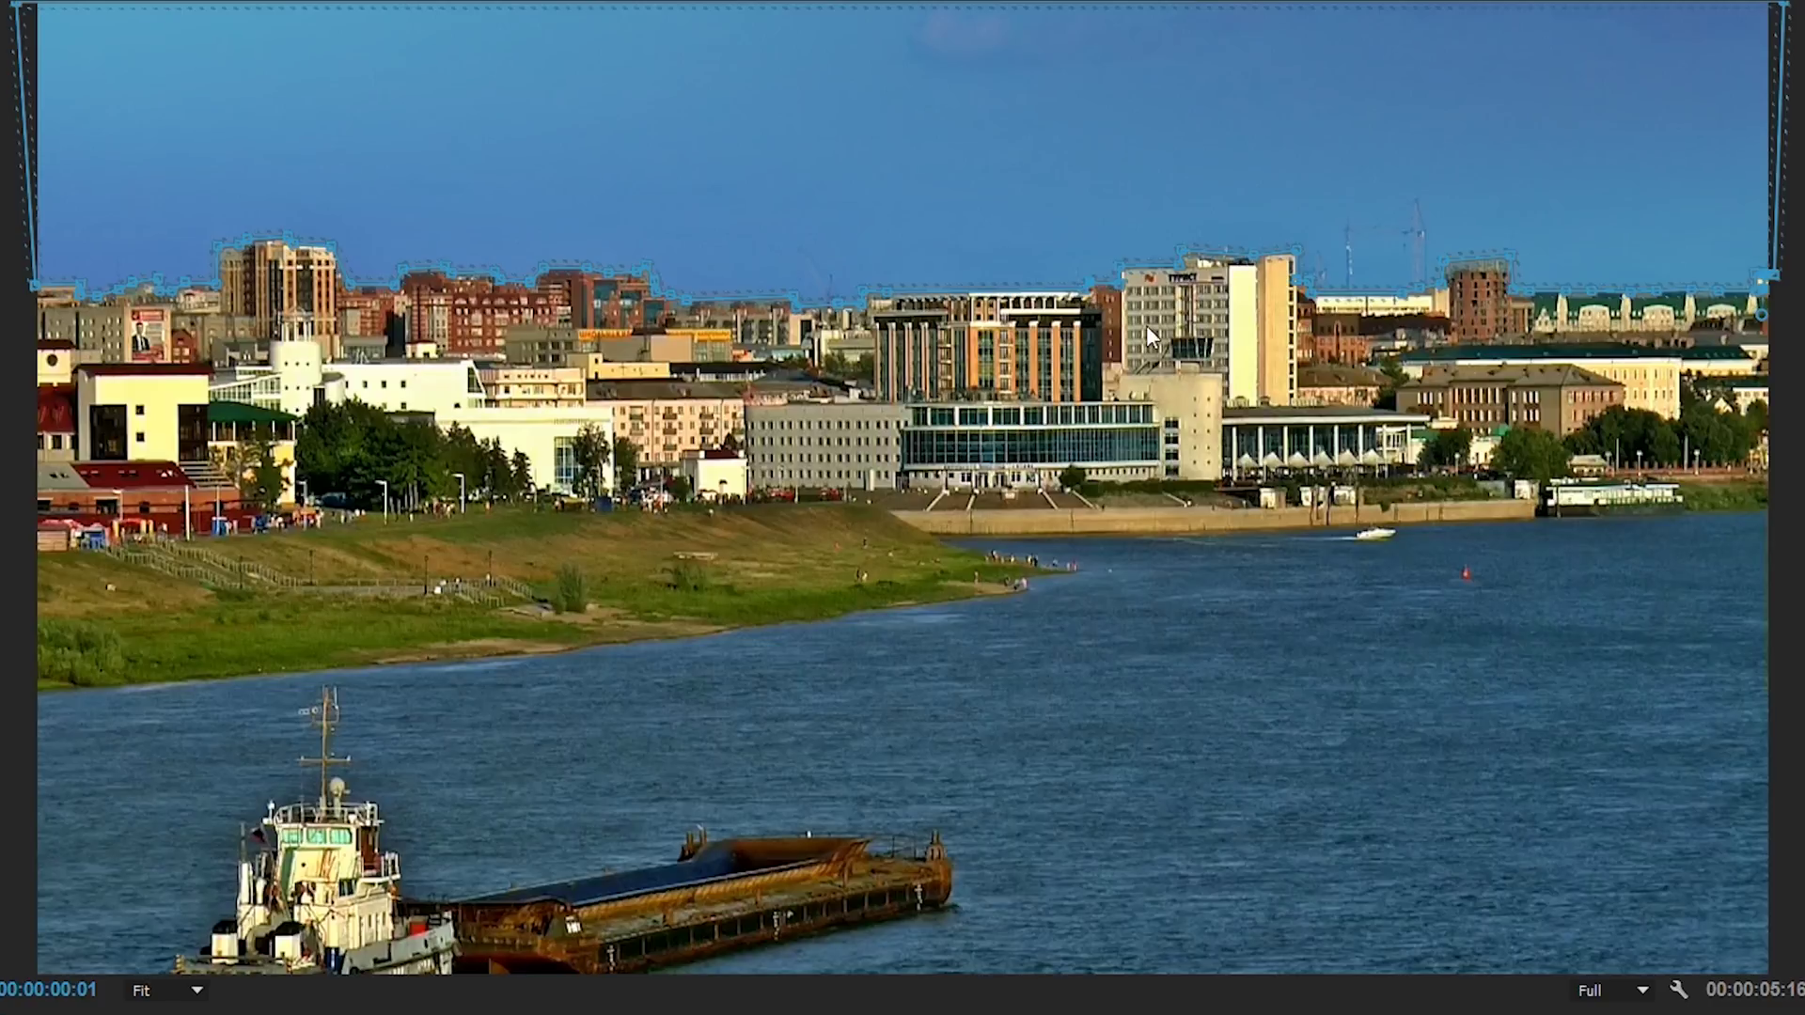
click(1673, 365)
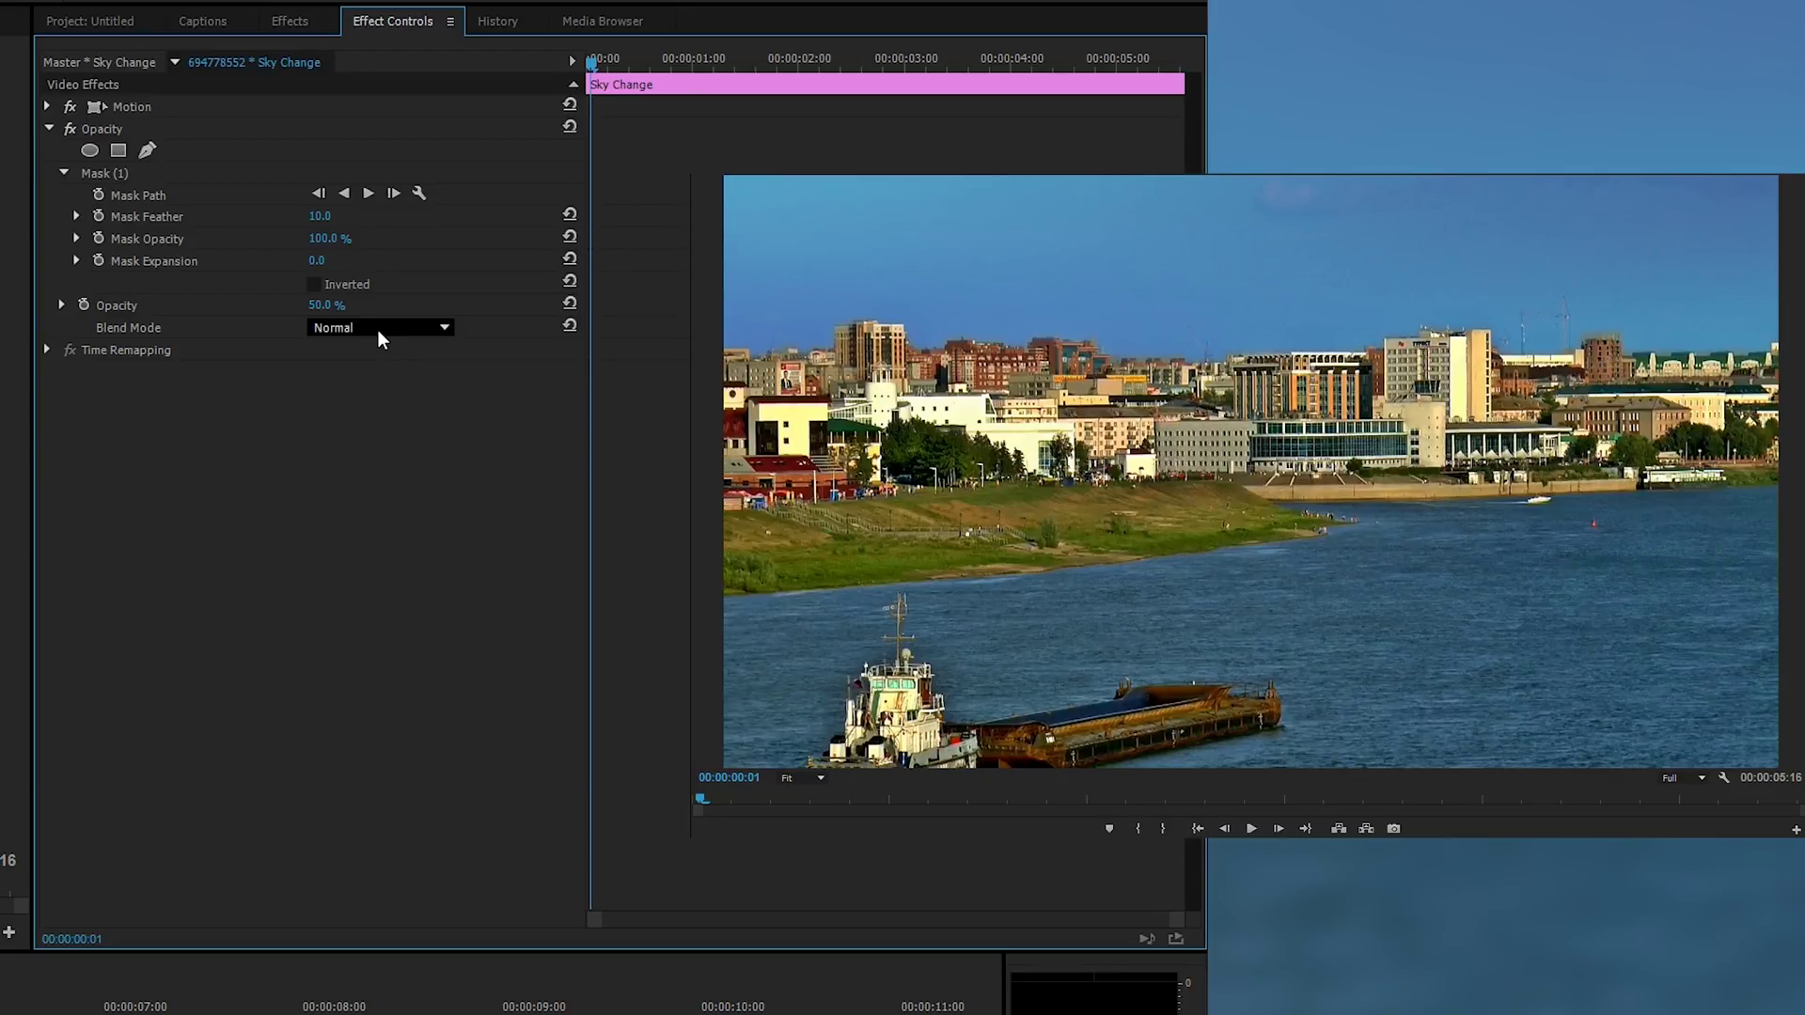
Preview the Dissolve, Darken, Color Burn and Darker Color blend modes on the sky layer.
click(378, 330)
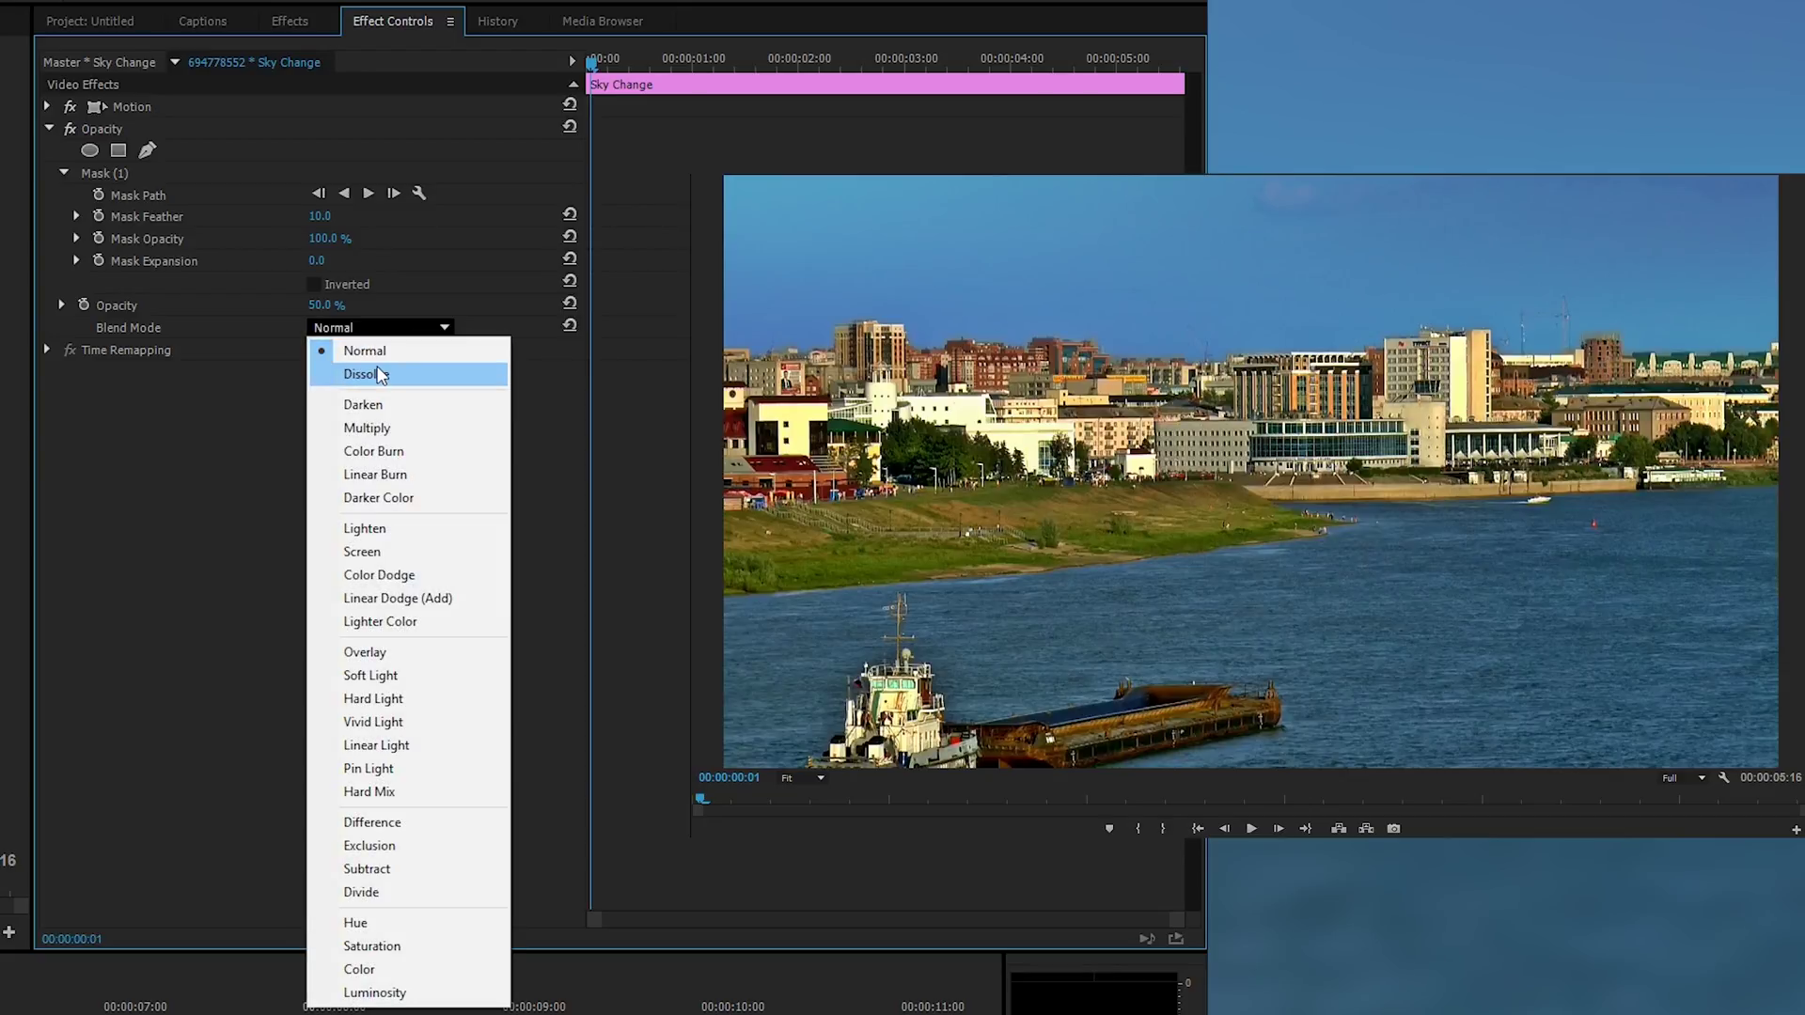
click(355, 374)
click(352, 329)
click(359, 399)
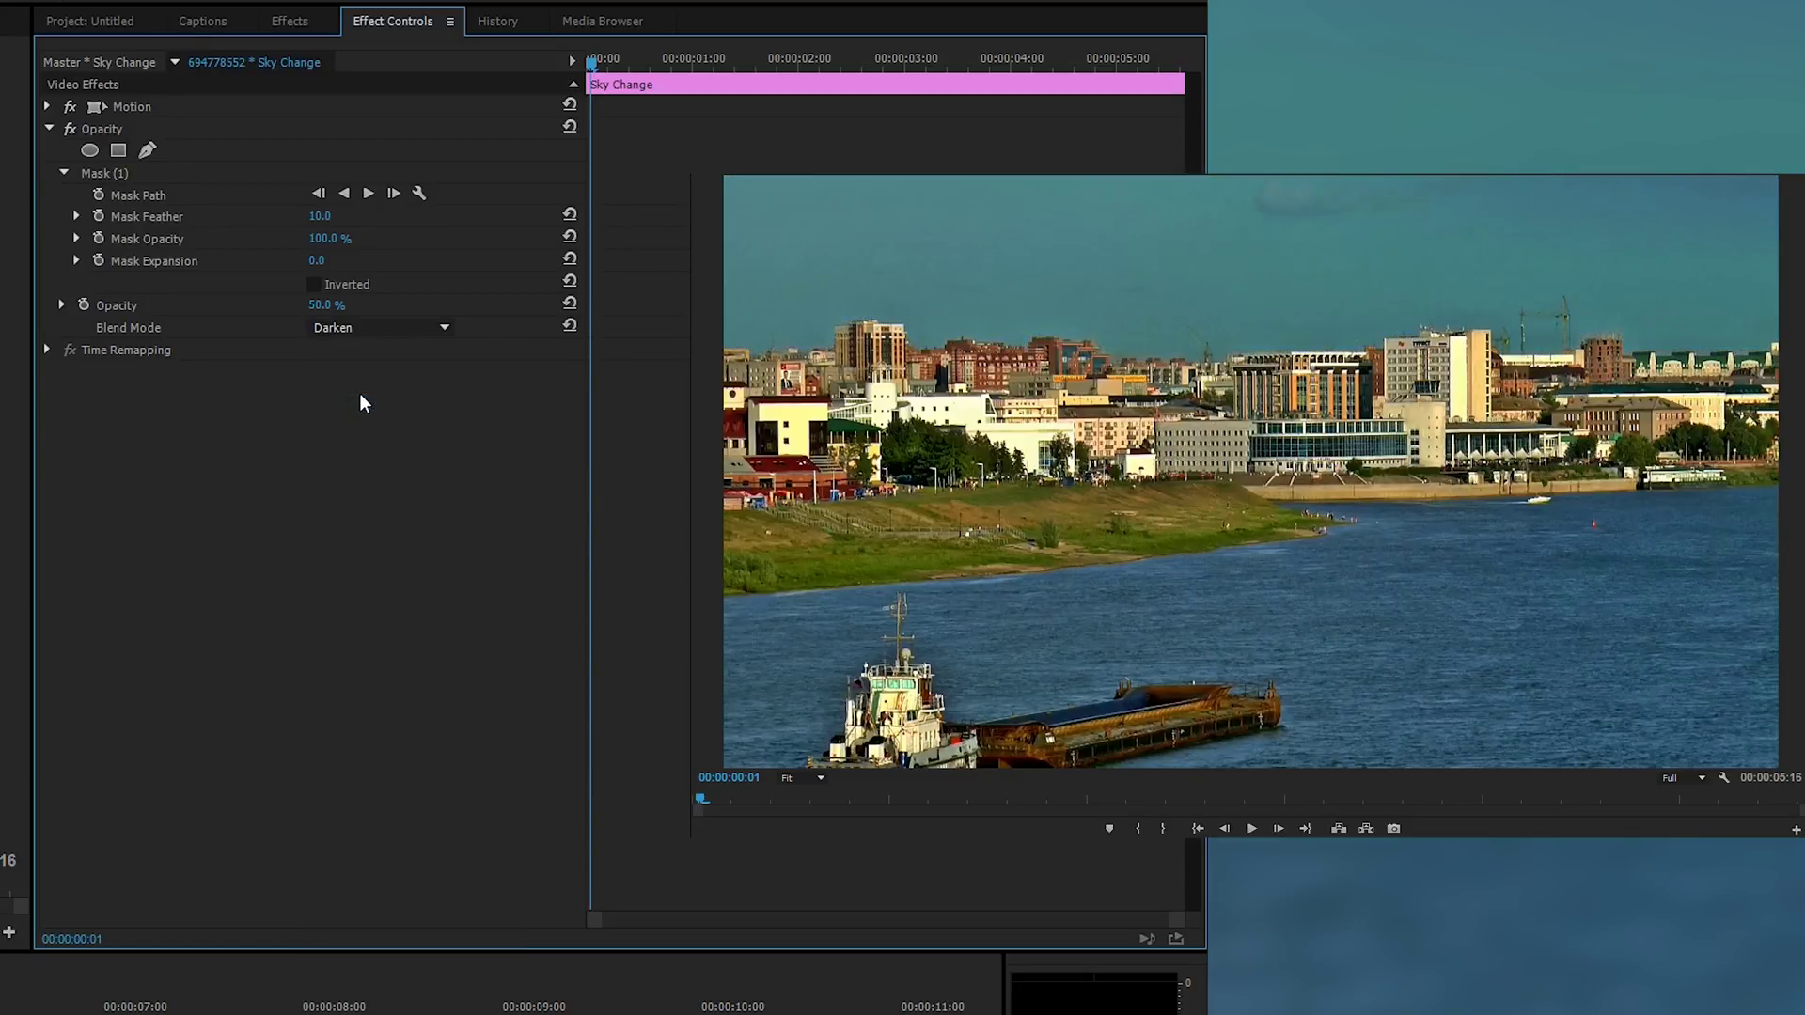
click(344, 327)
click(372, 452)
click(369, 329)
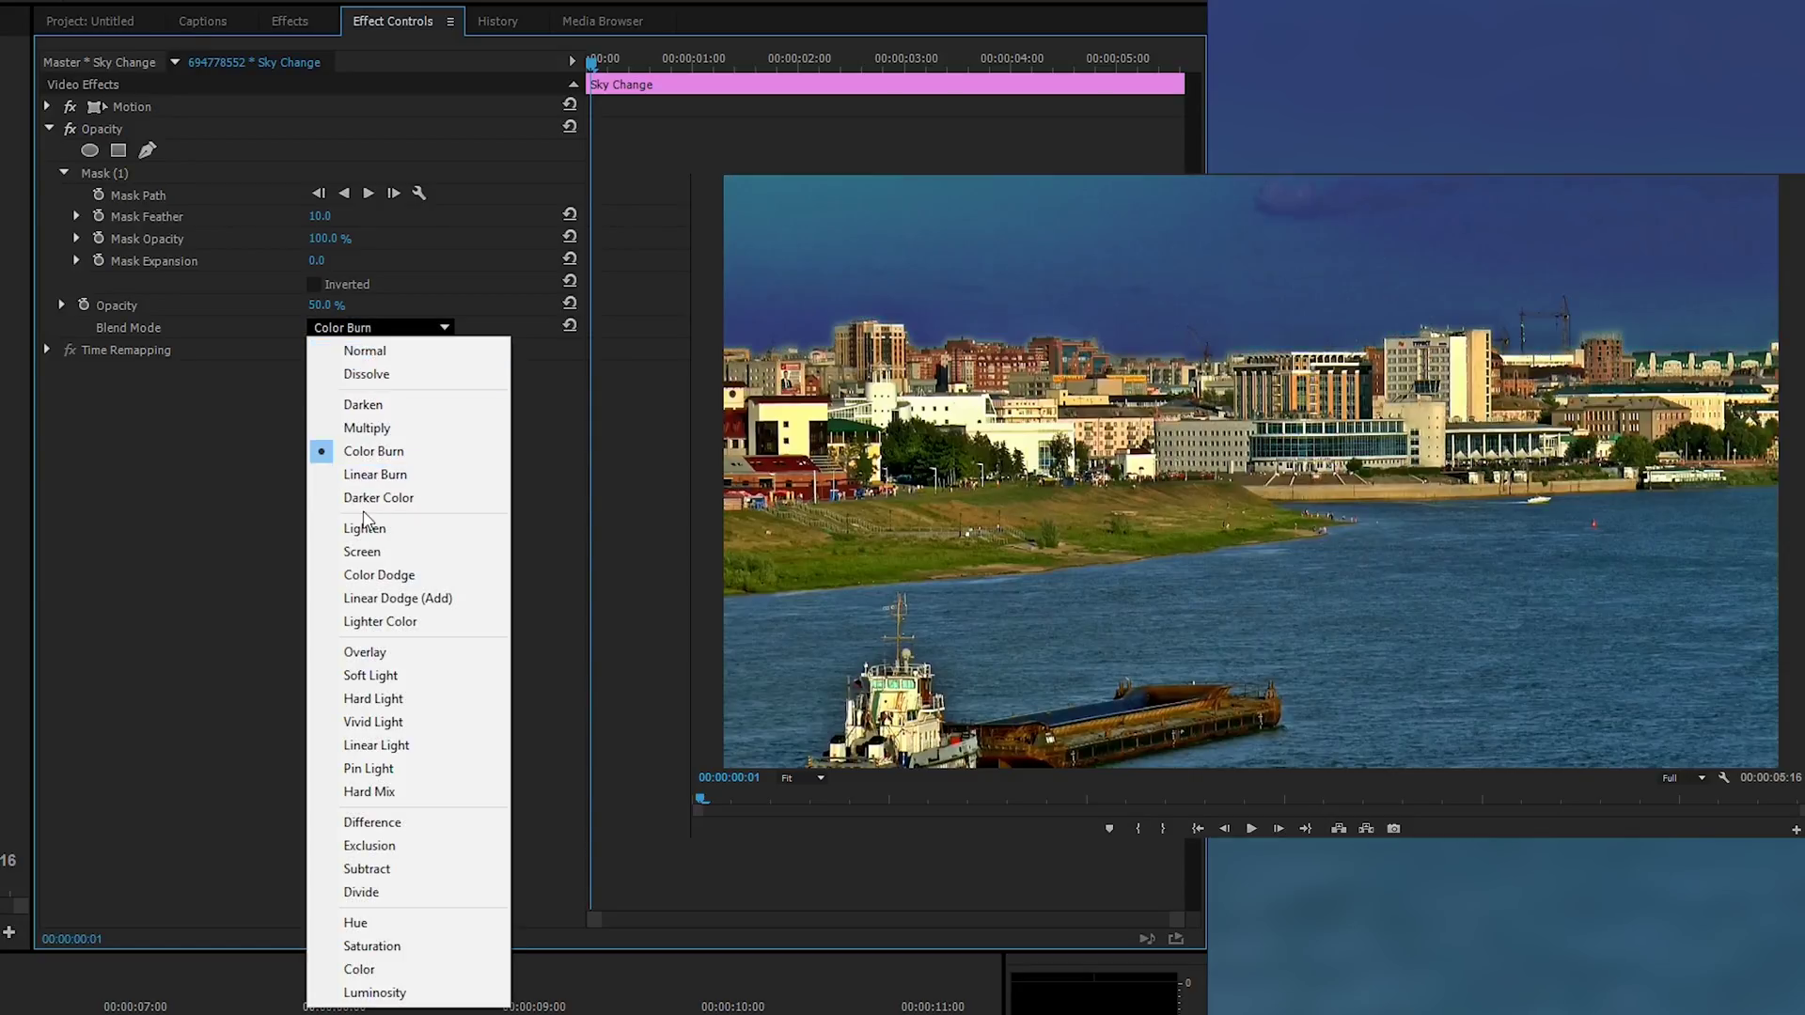
click(363, 495)
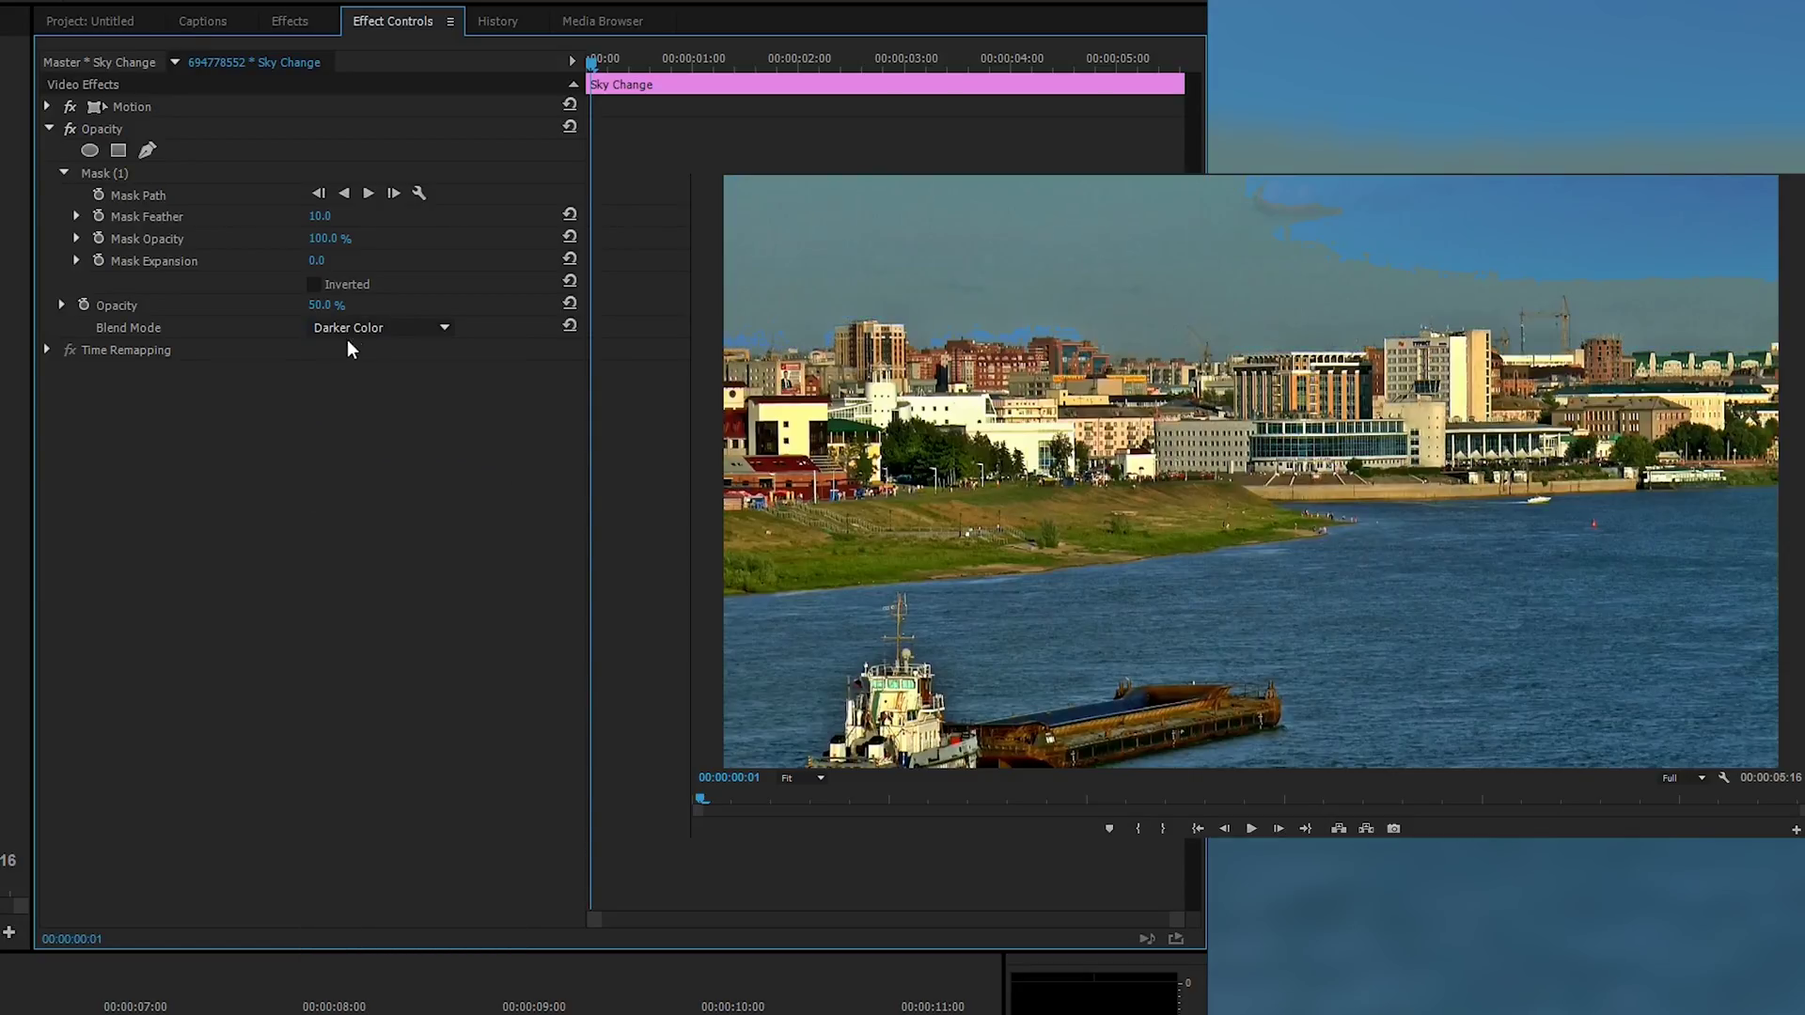
Set the sky layer's blend mode to Lighten and its opacity to 70%.
click(347, 334)
click(364, 527)
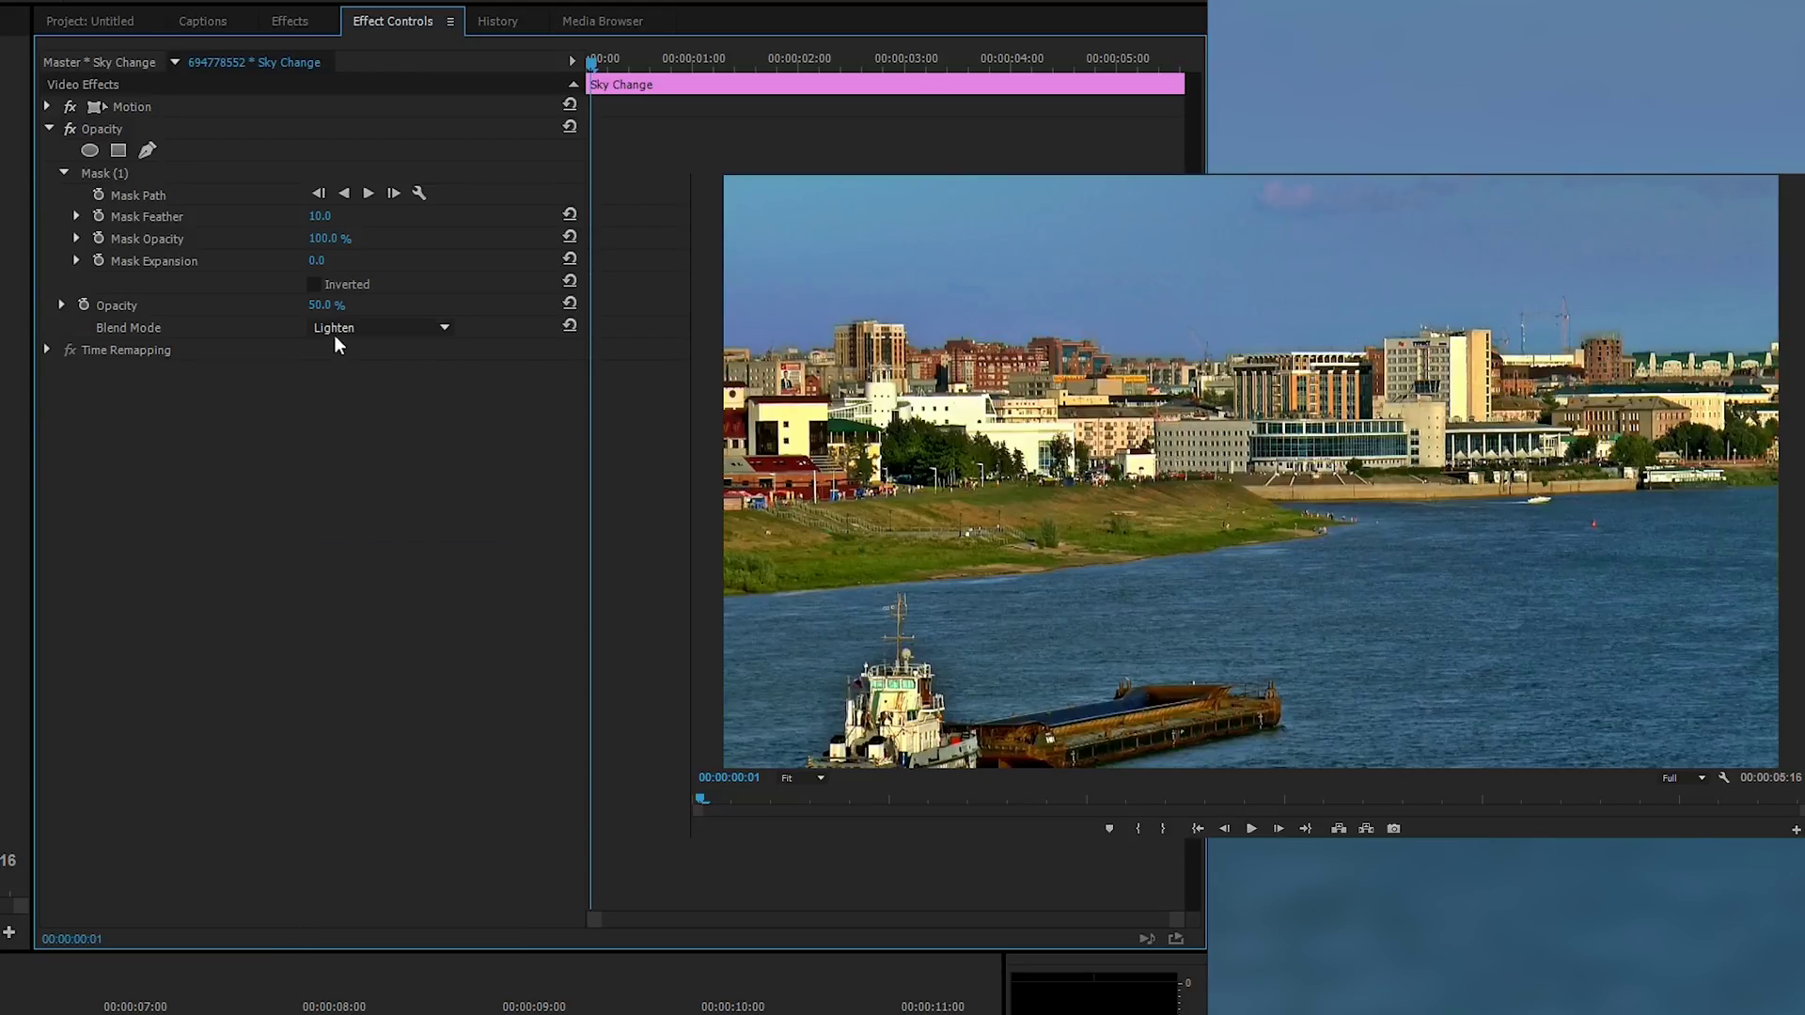
drag(321, 306, 348, 319)
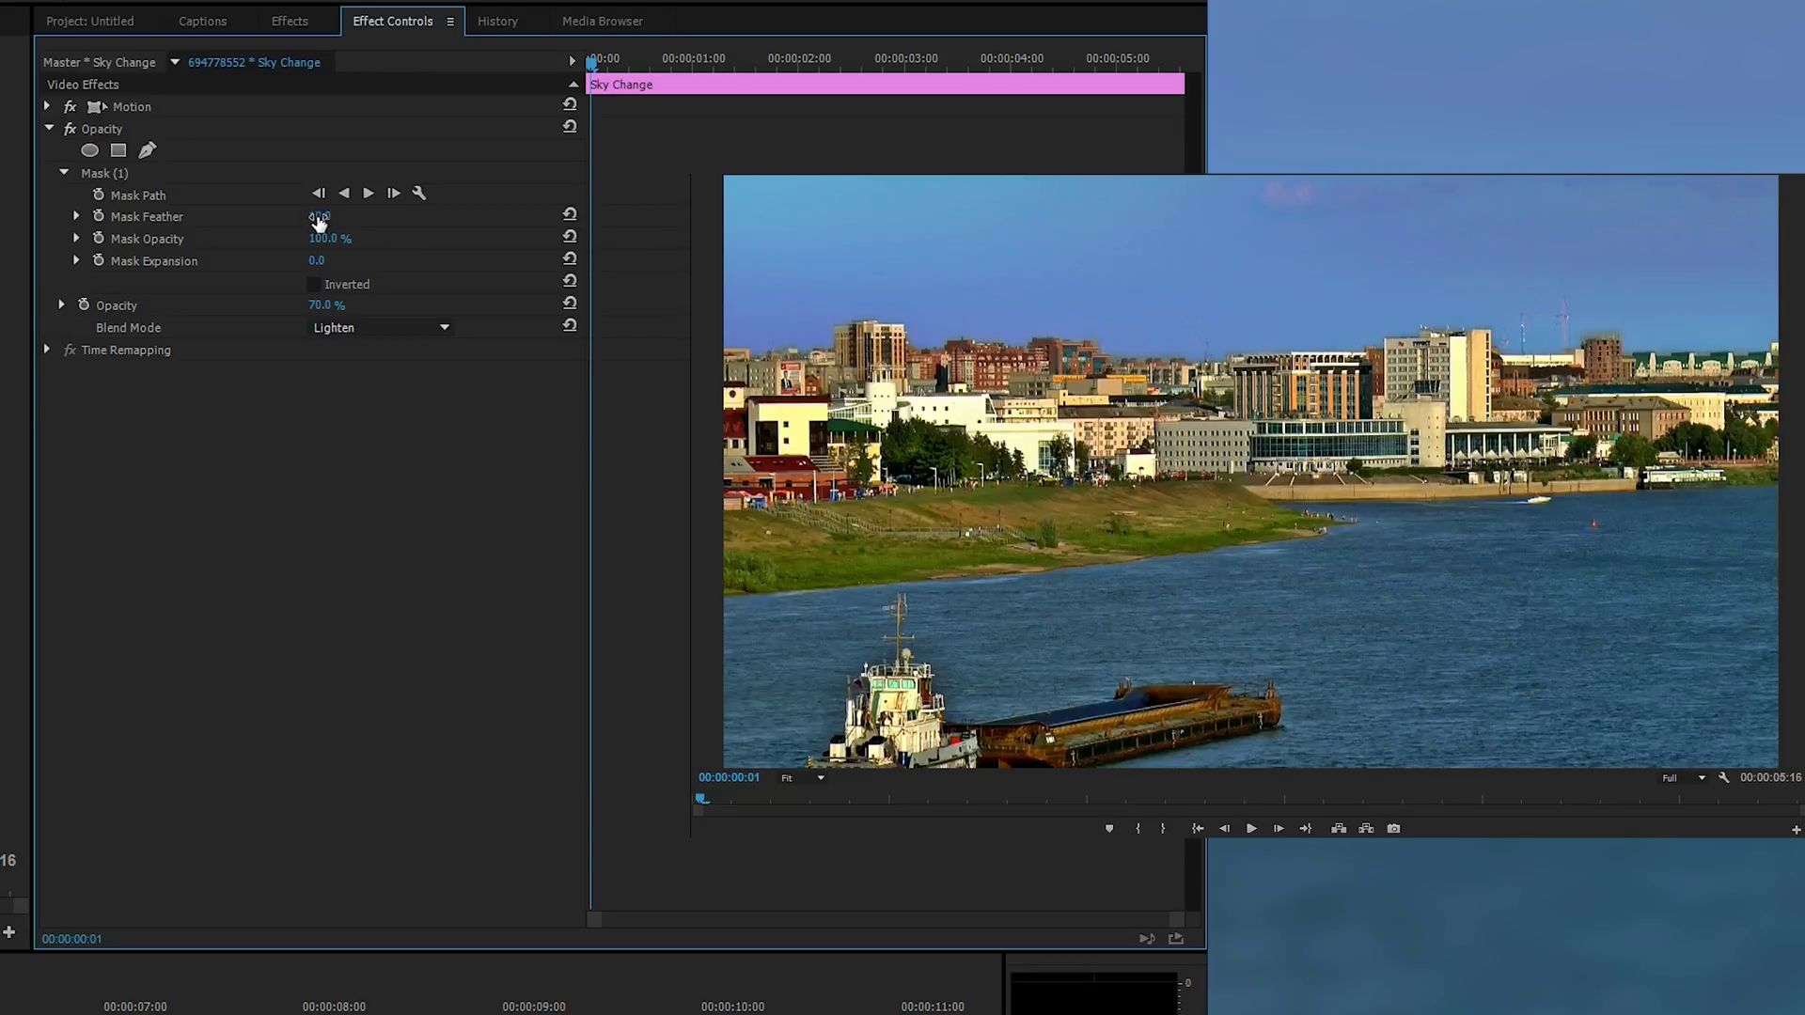
Raise the Sky Change mask's feather to 68.6.
click(76, 216)
drag(86, 257, 181, 256)
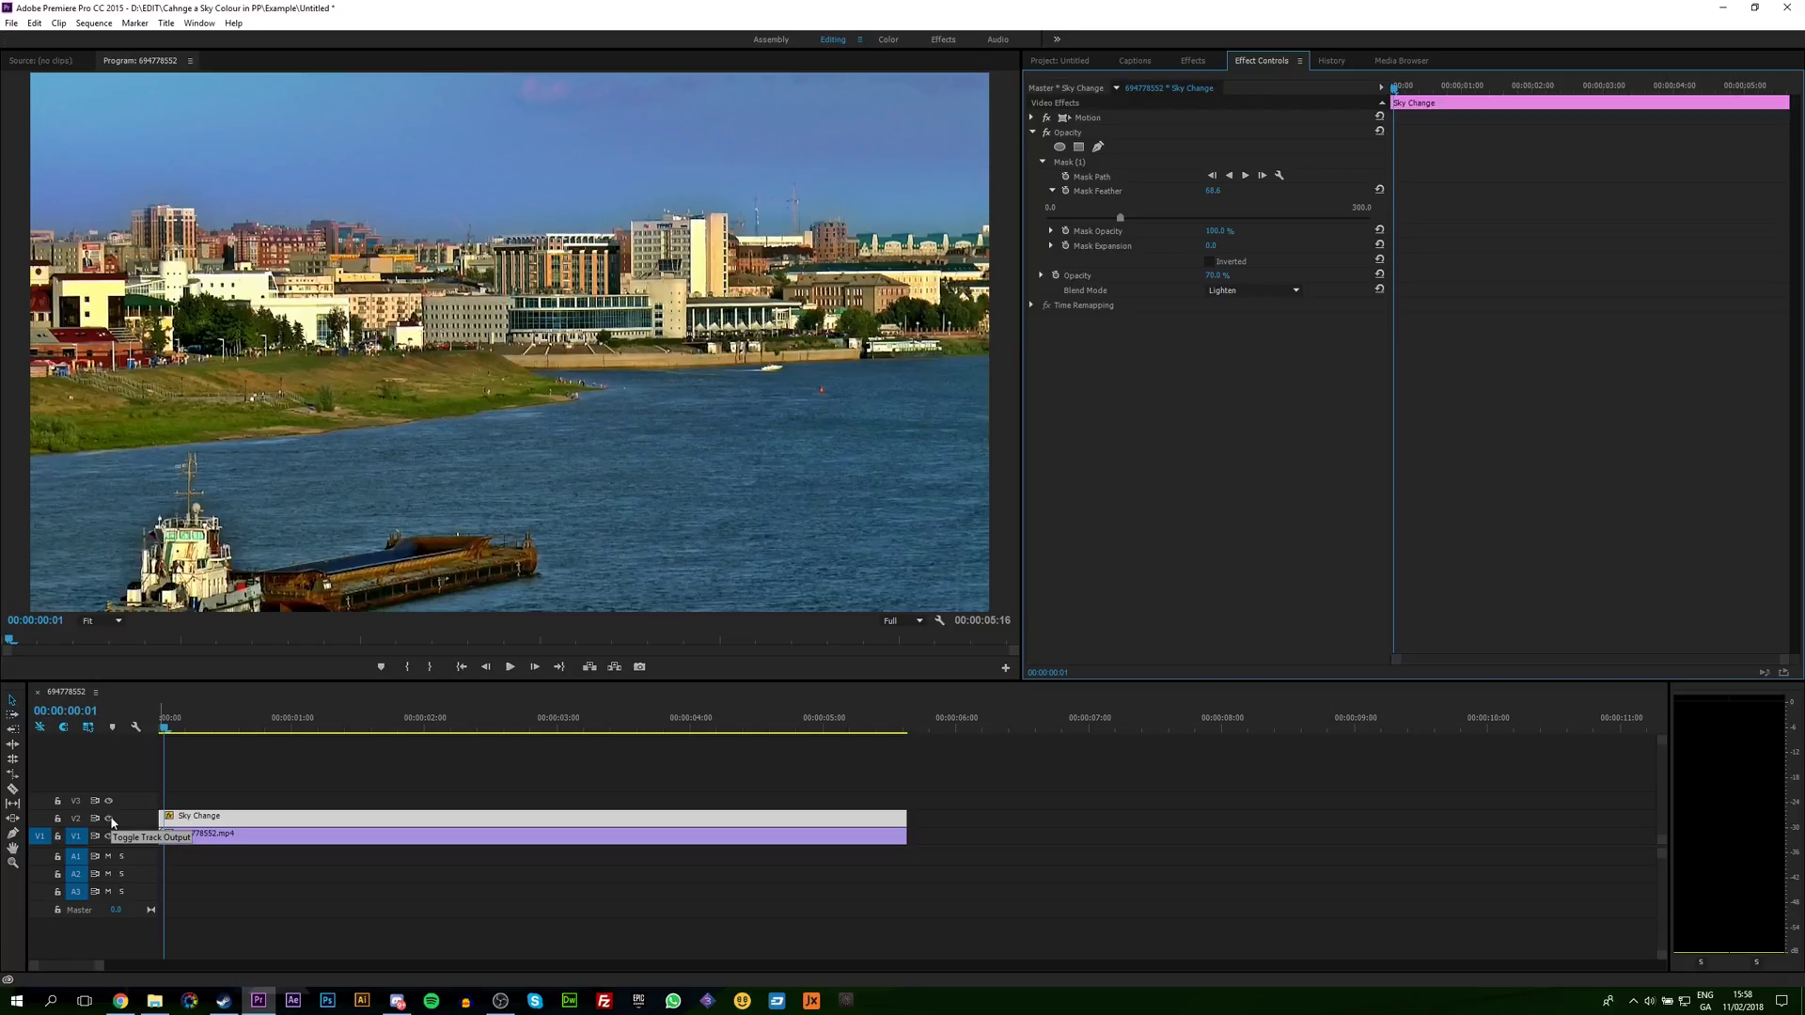
click(109, 819)
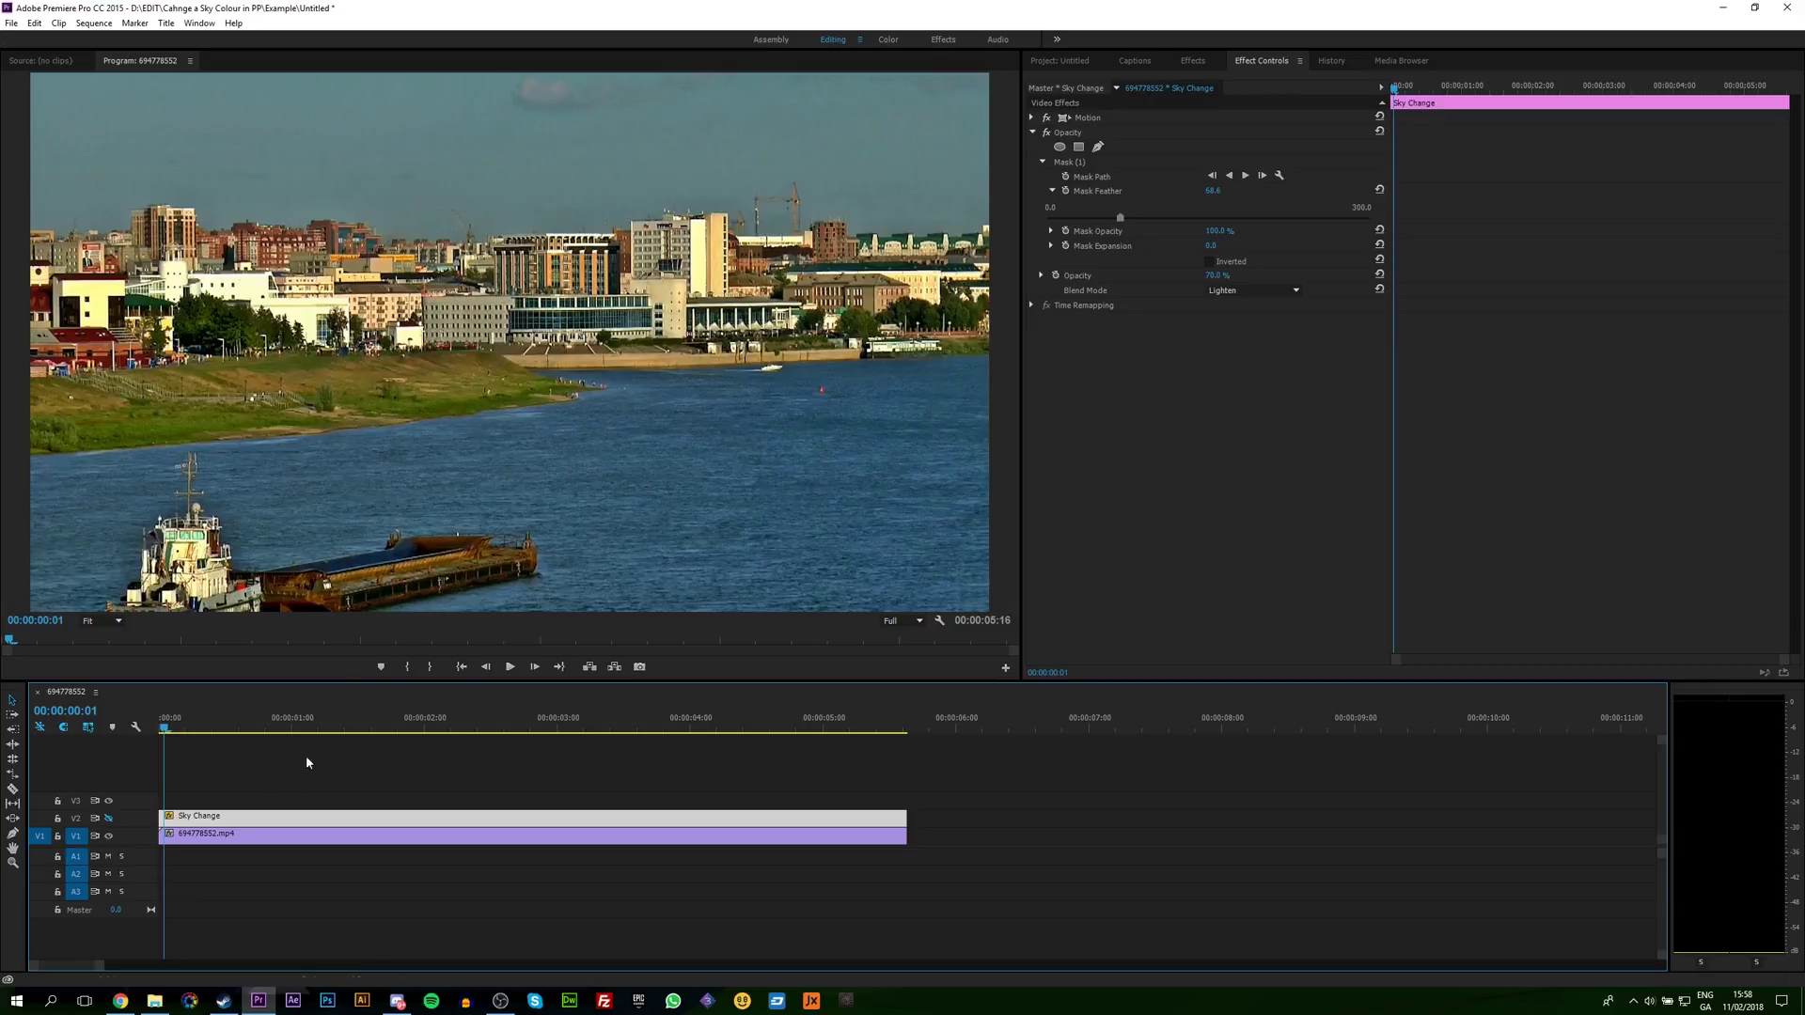
click(109, 819)
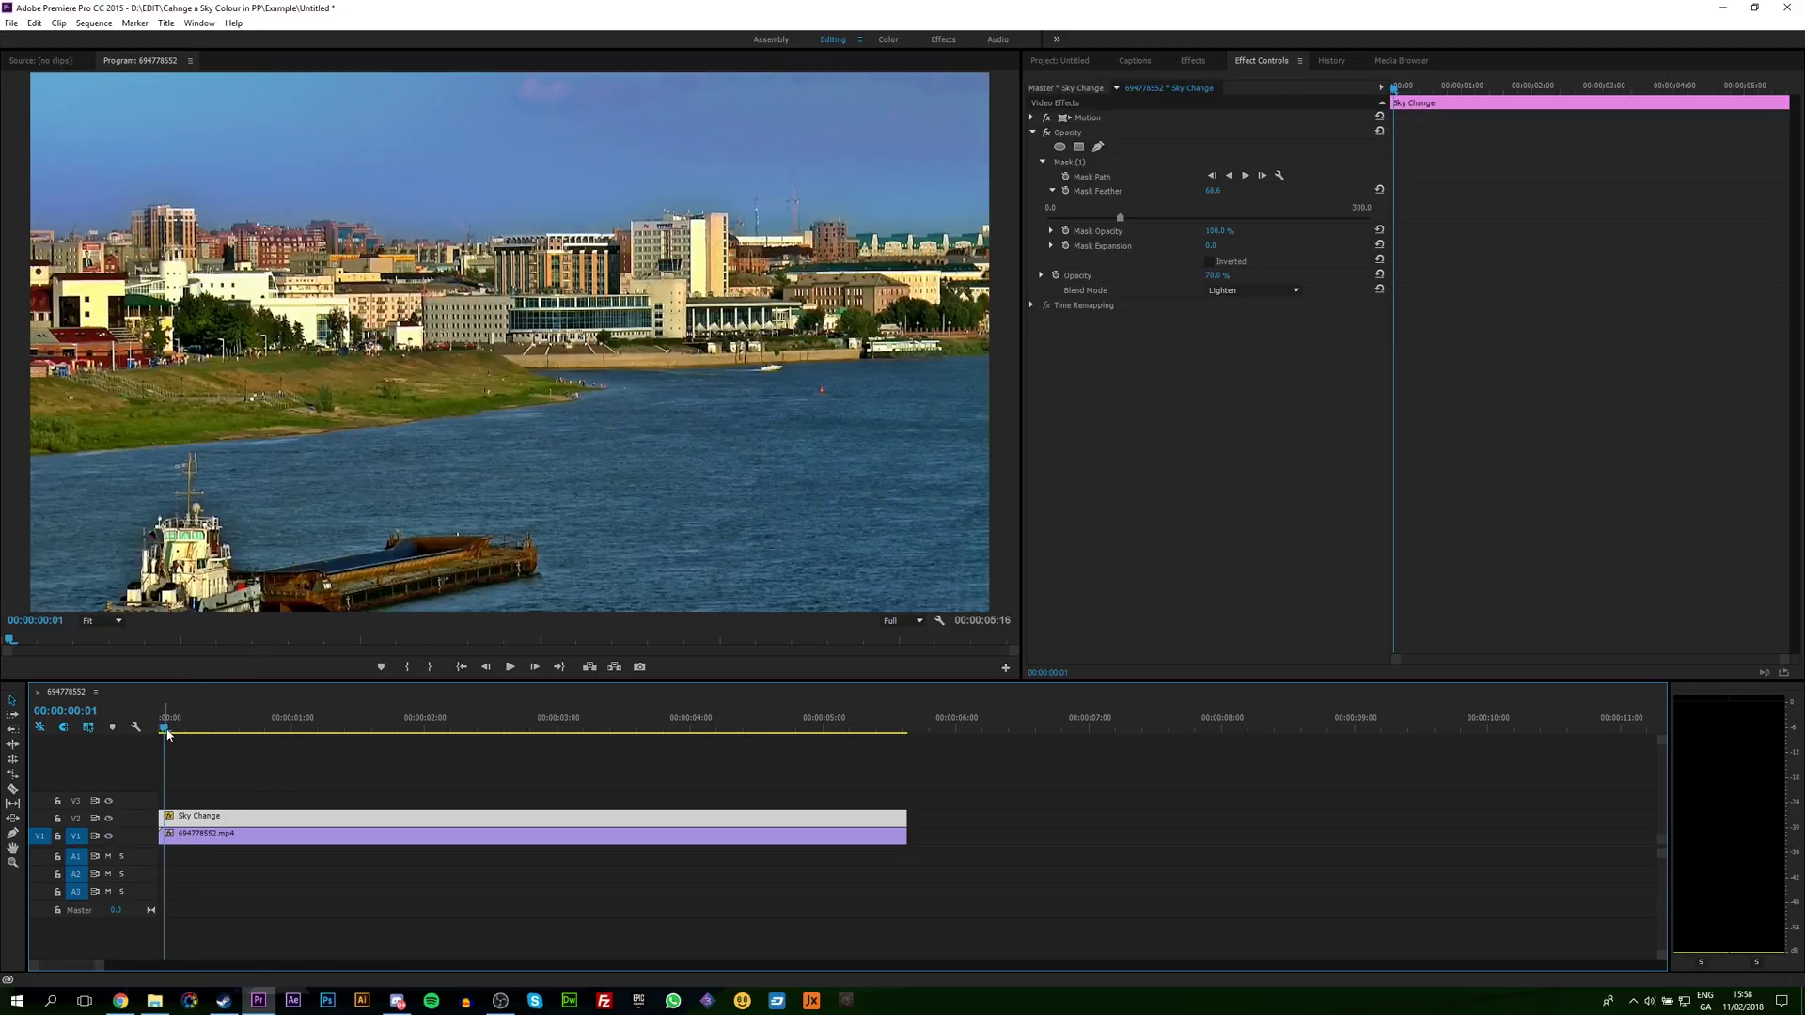
key(Left)
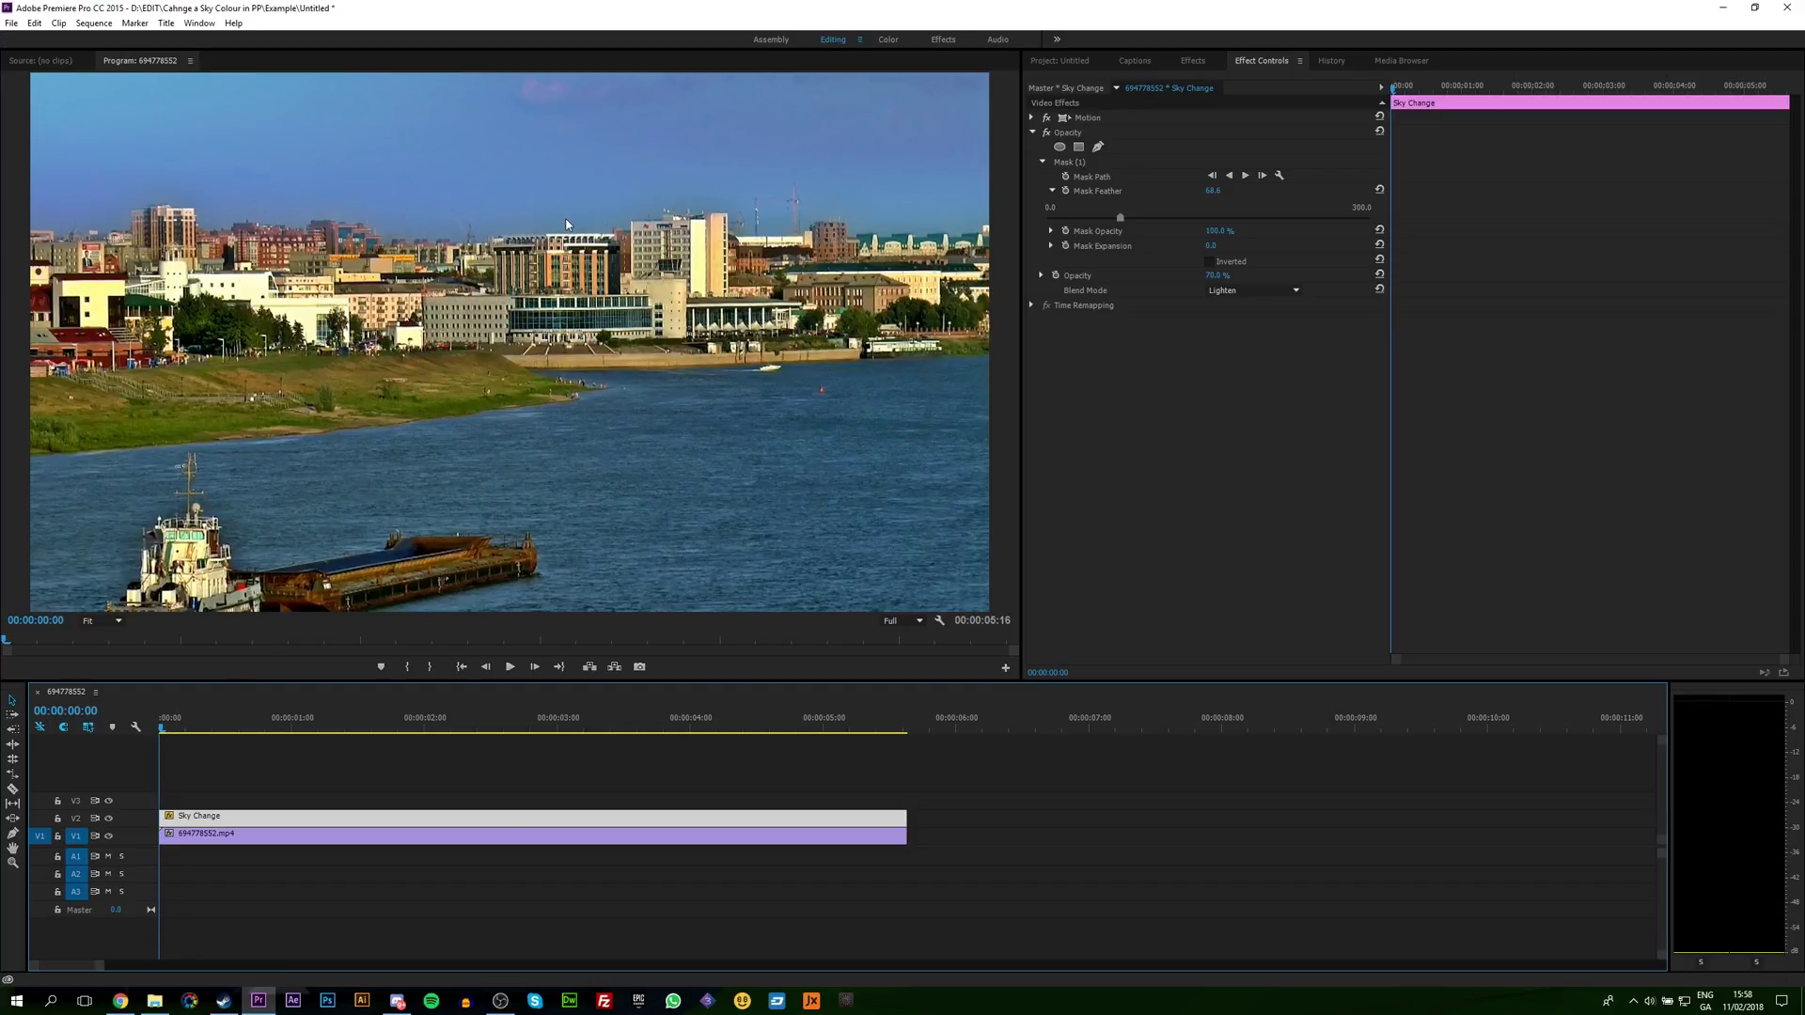
click(507, 668)
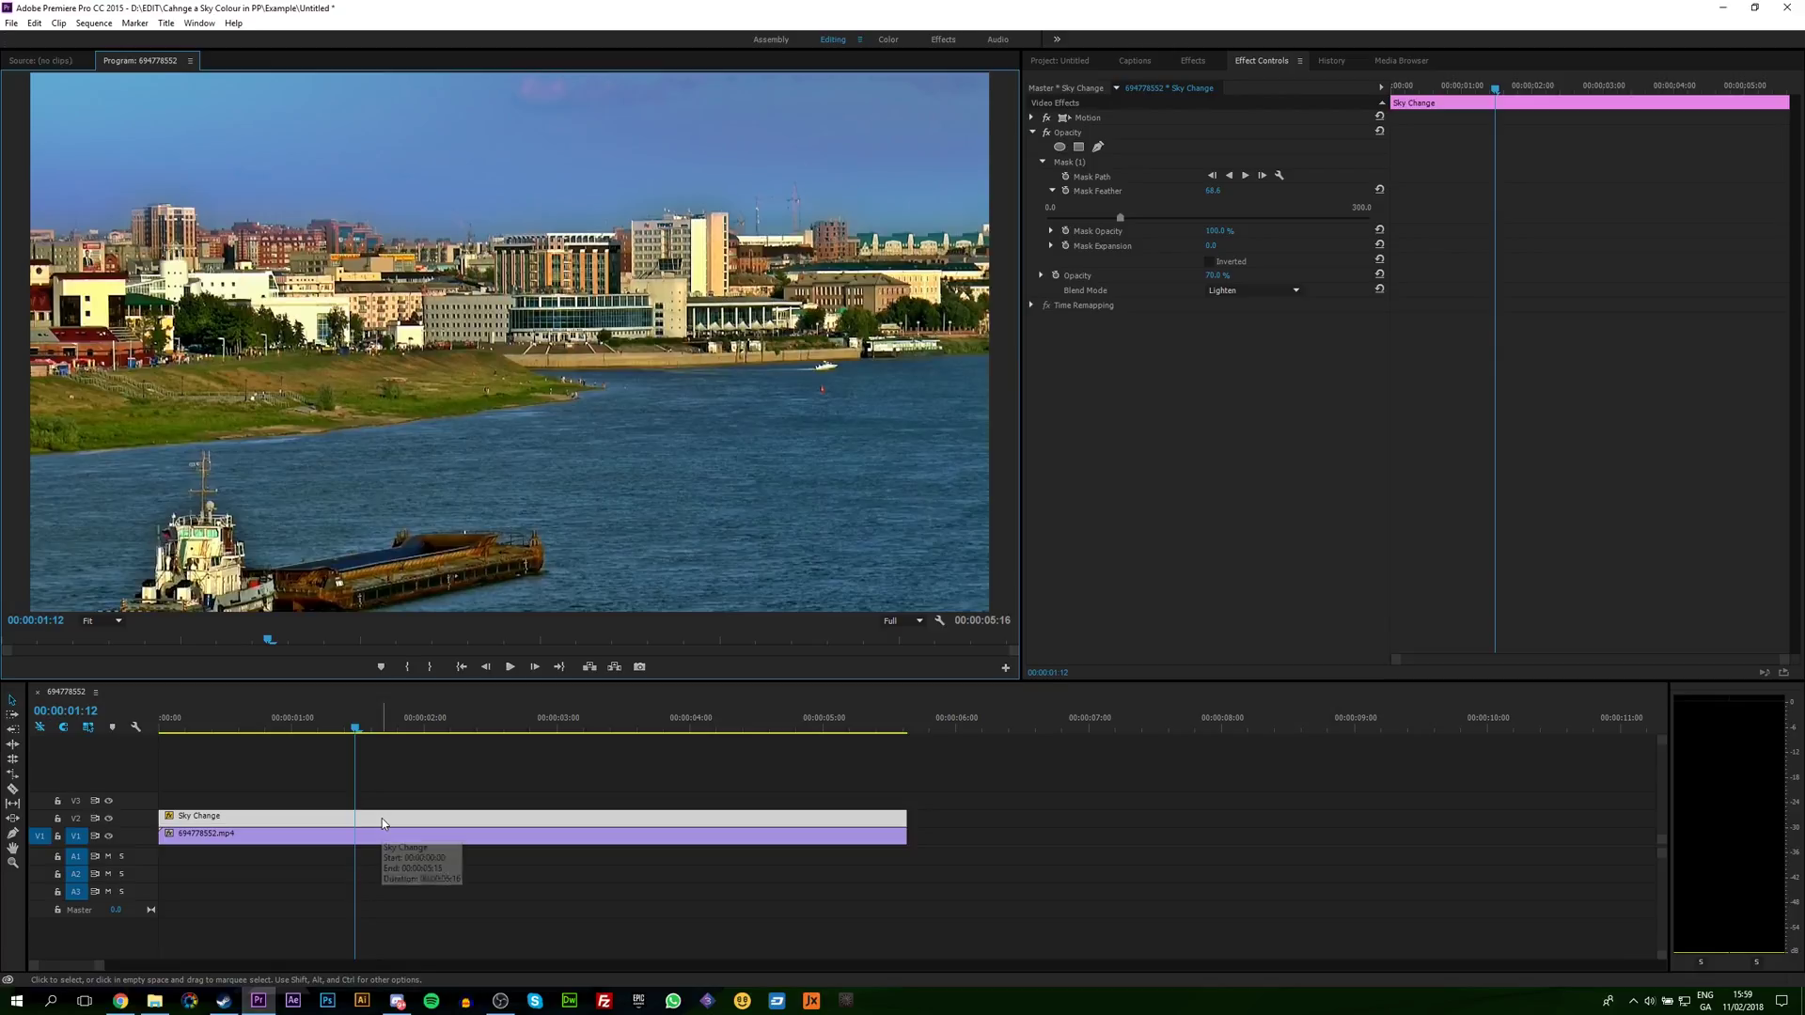
Reopen the Sky Change title and review its gradient colour stop and Fill Type without changes.
click(1062, 60)
double_click(1356, 139)
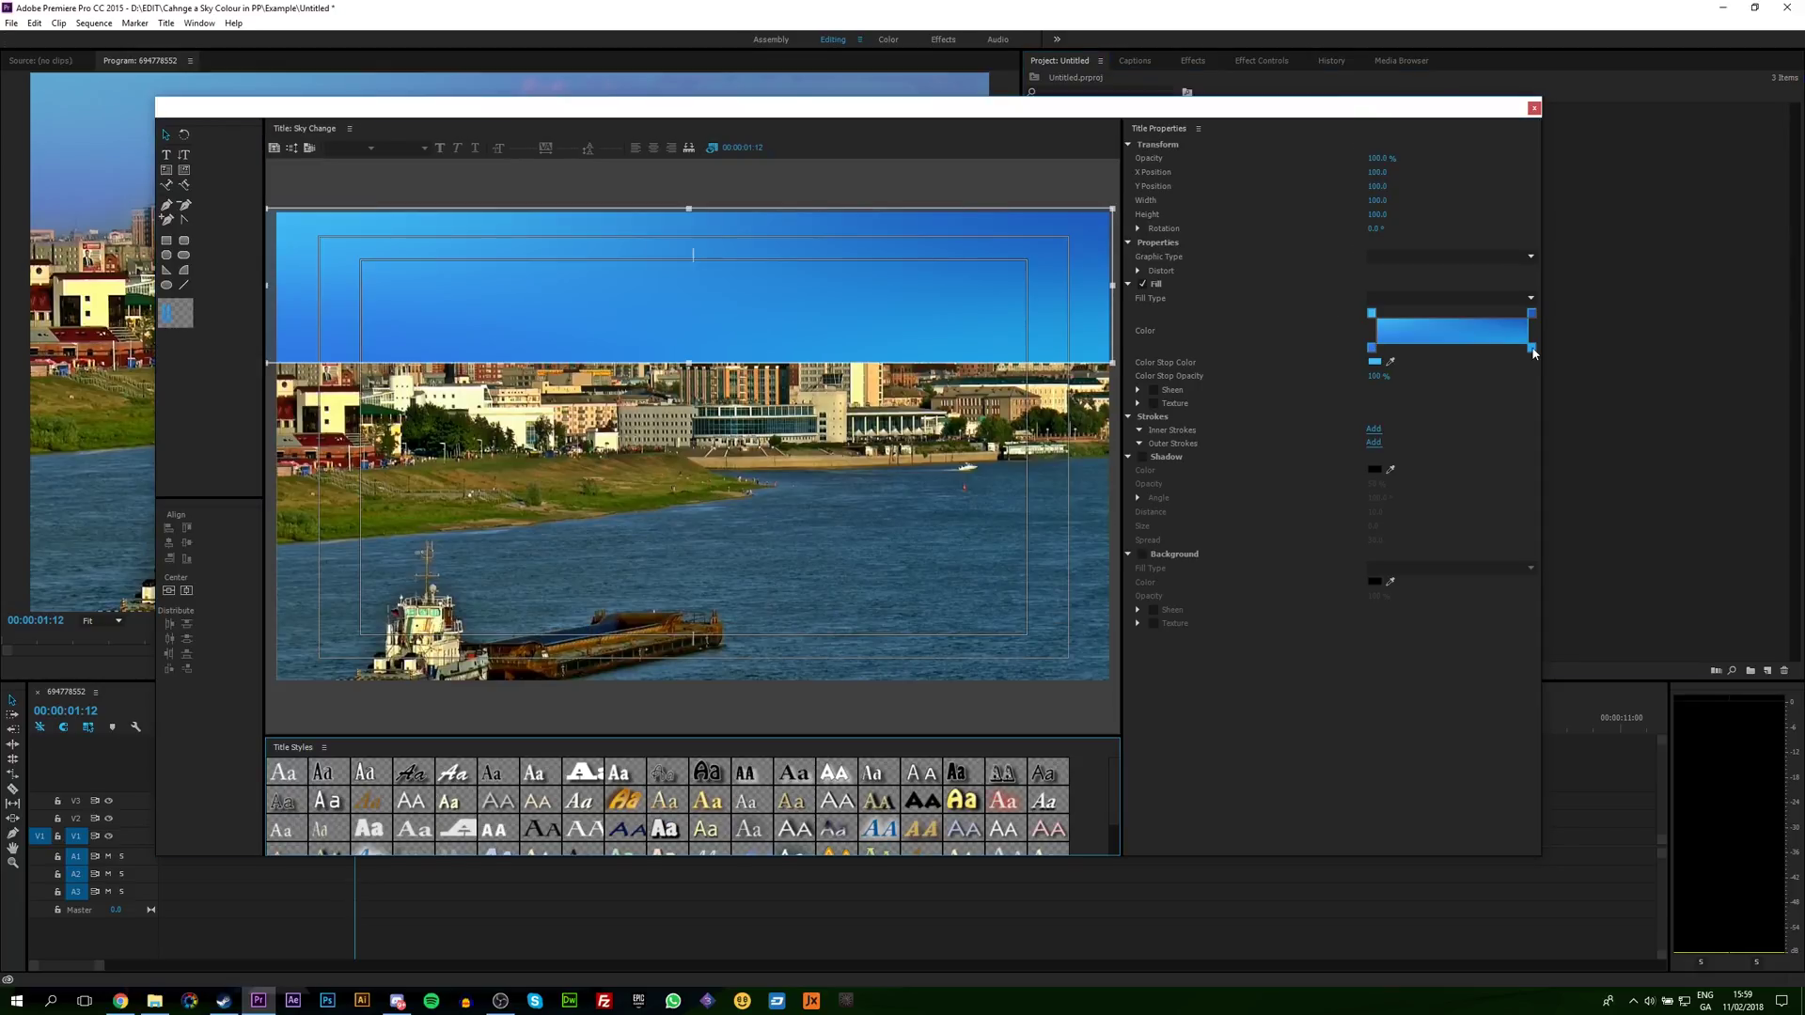
double_click(1532, 349)
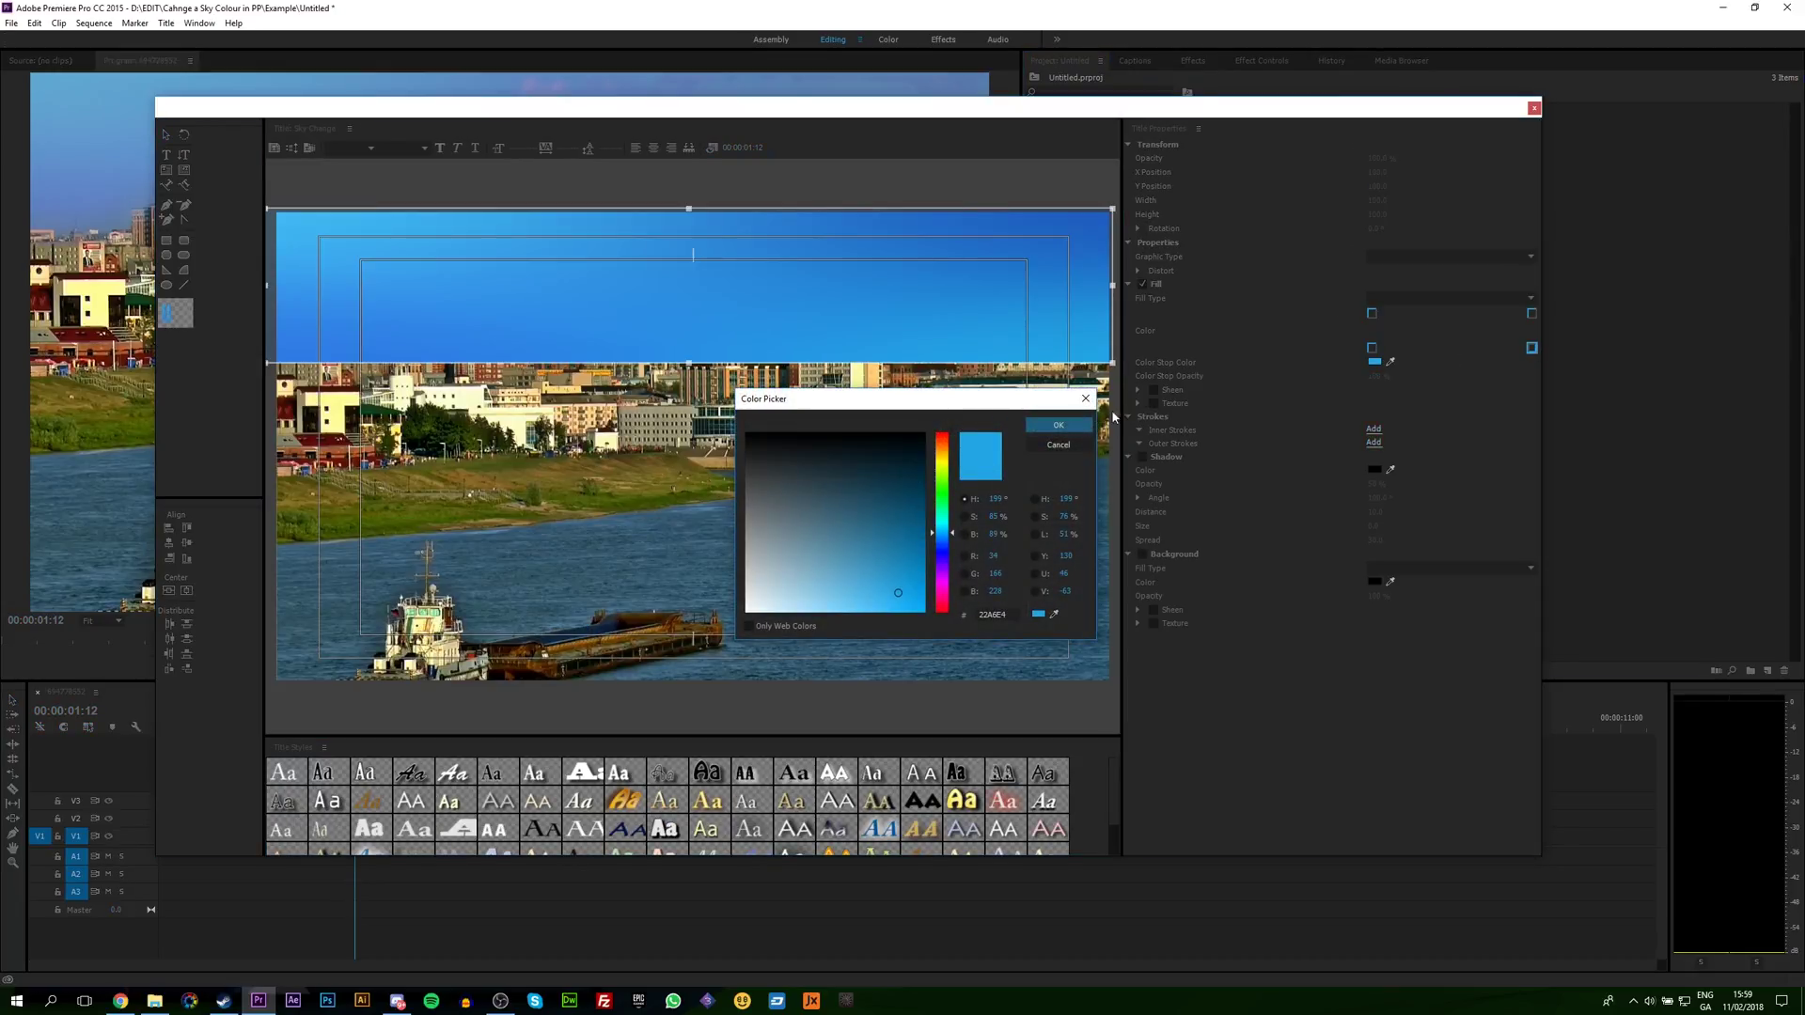
click(1059, 424)
click(1372, 298)
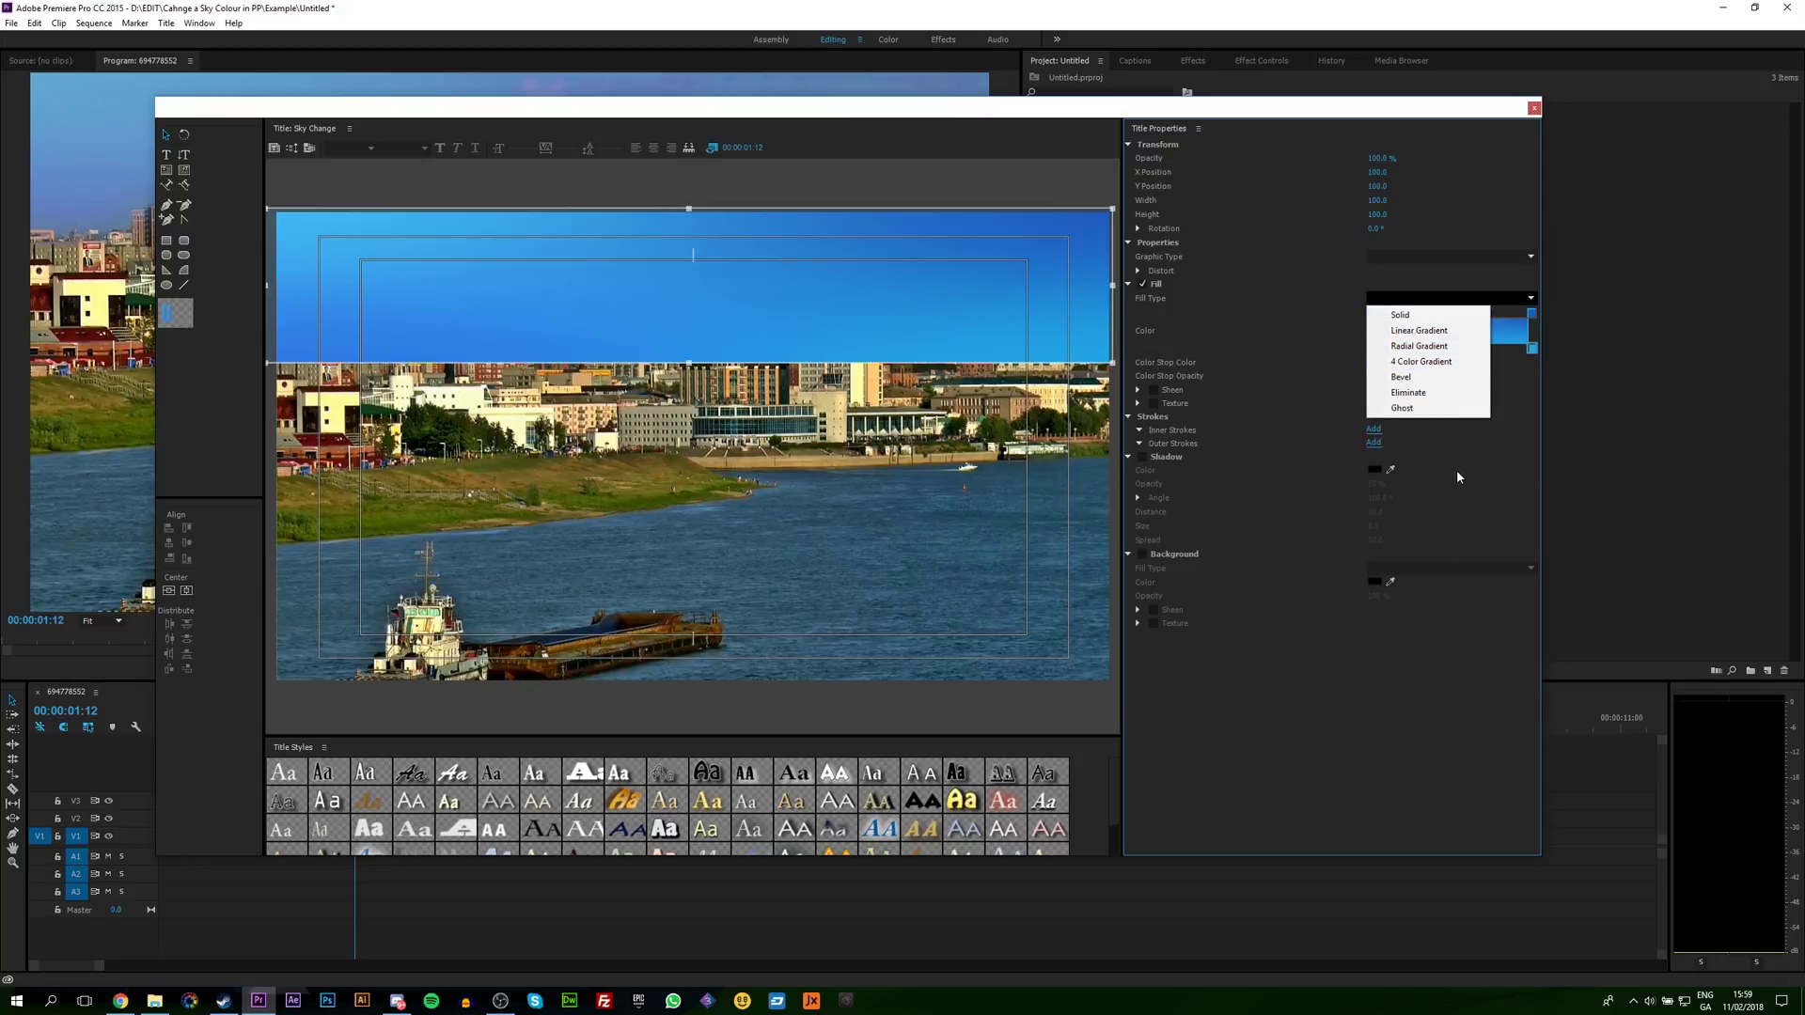
click(1532, 447)
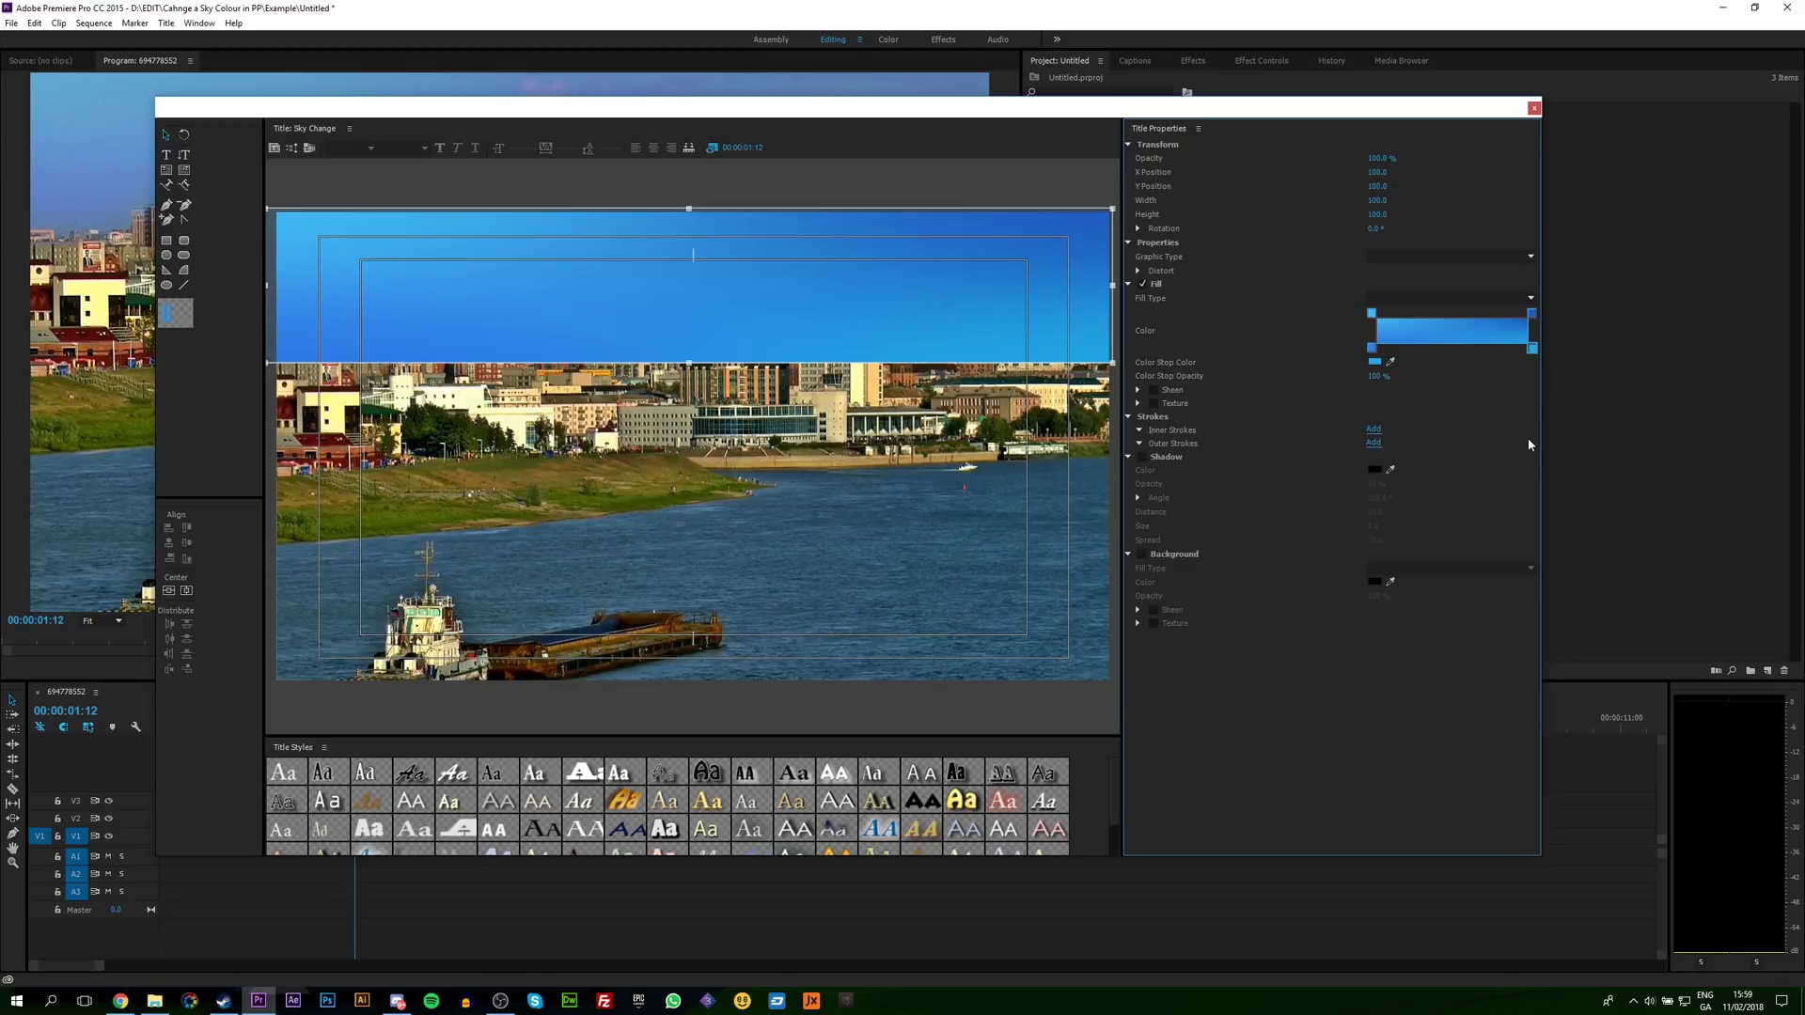
click(1534, 108)
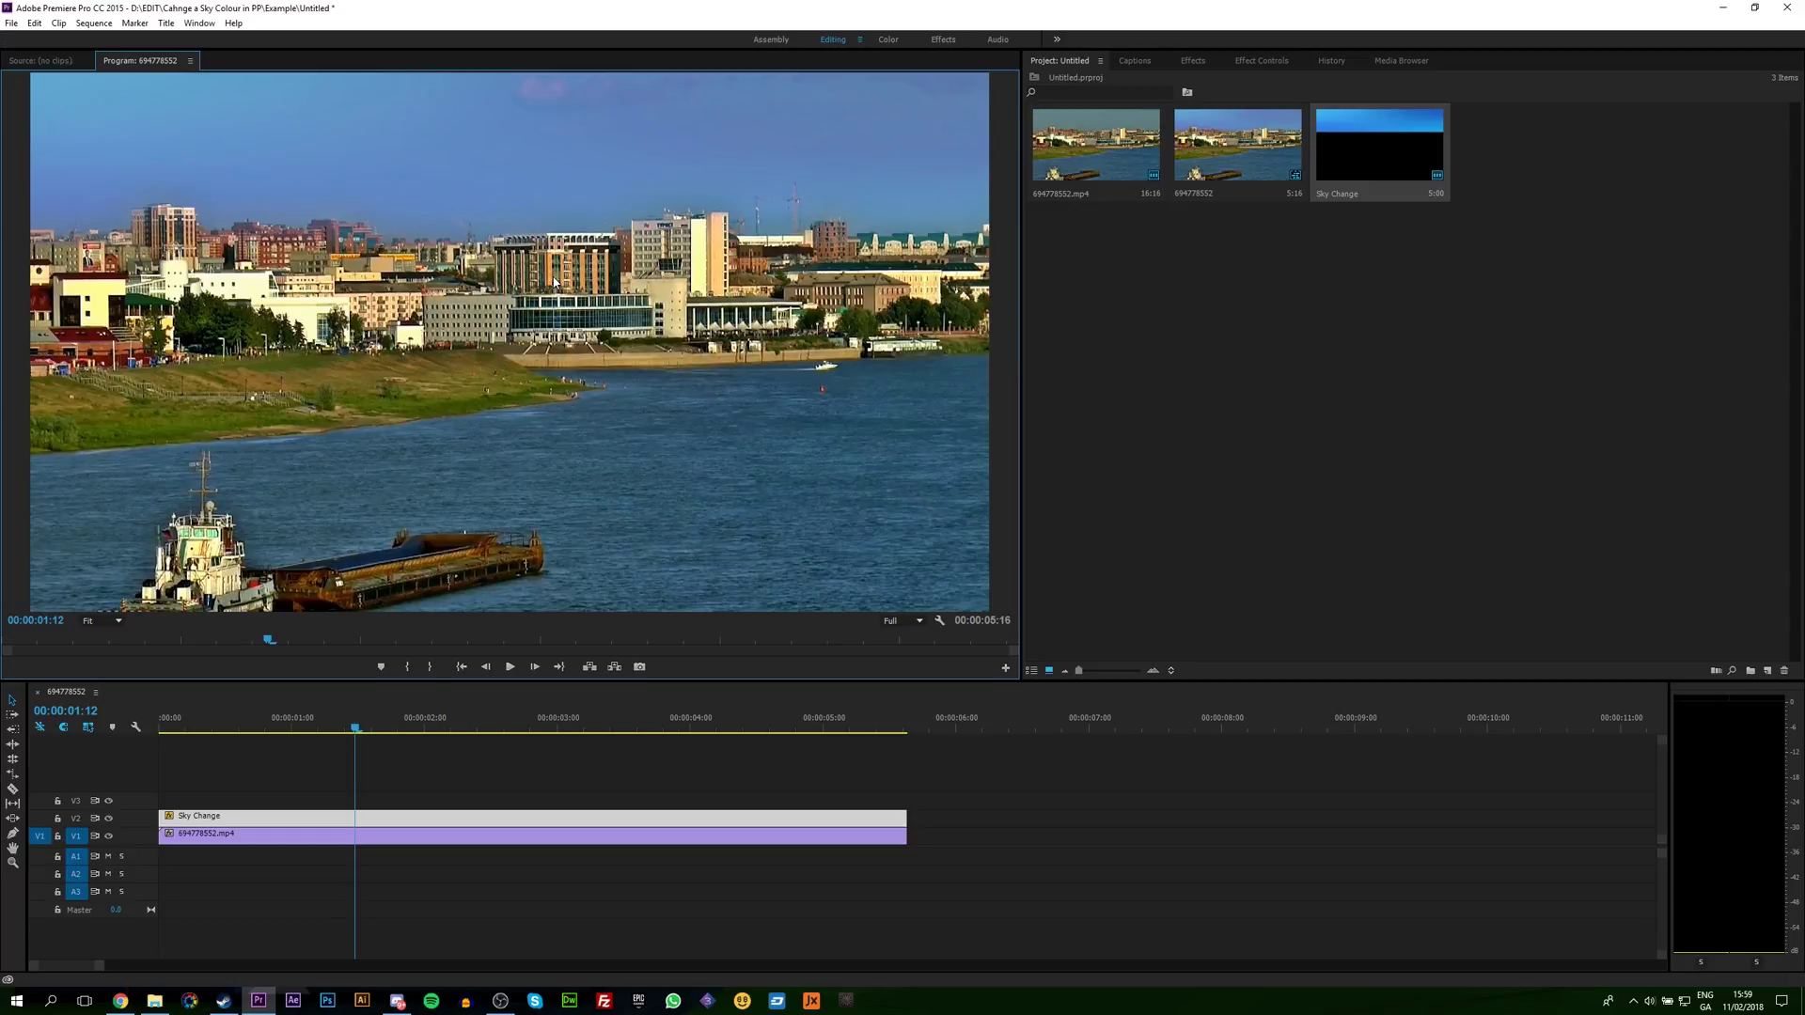